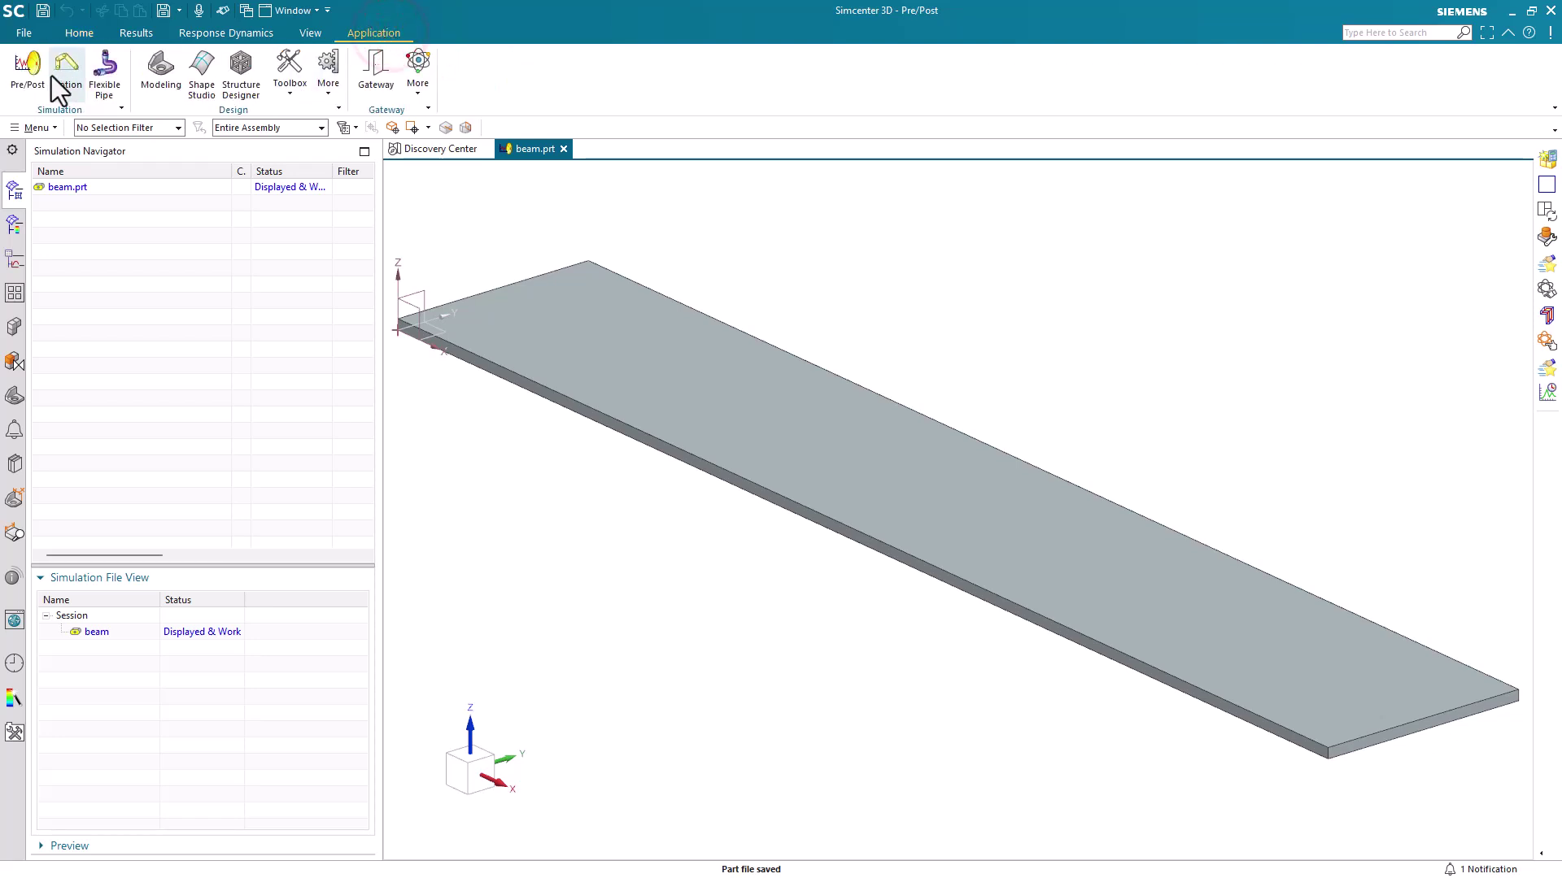
# Step: Switch to Pre/Post and create beam_fem2.fem and beam_sim2.sim with the default settings
pyautogui.click(35, 75)
pyautogui.click(38, 72)
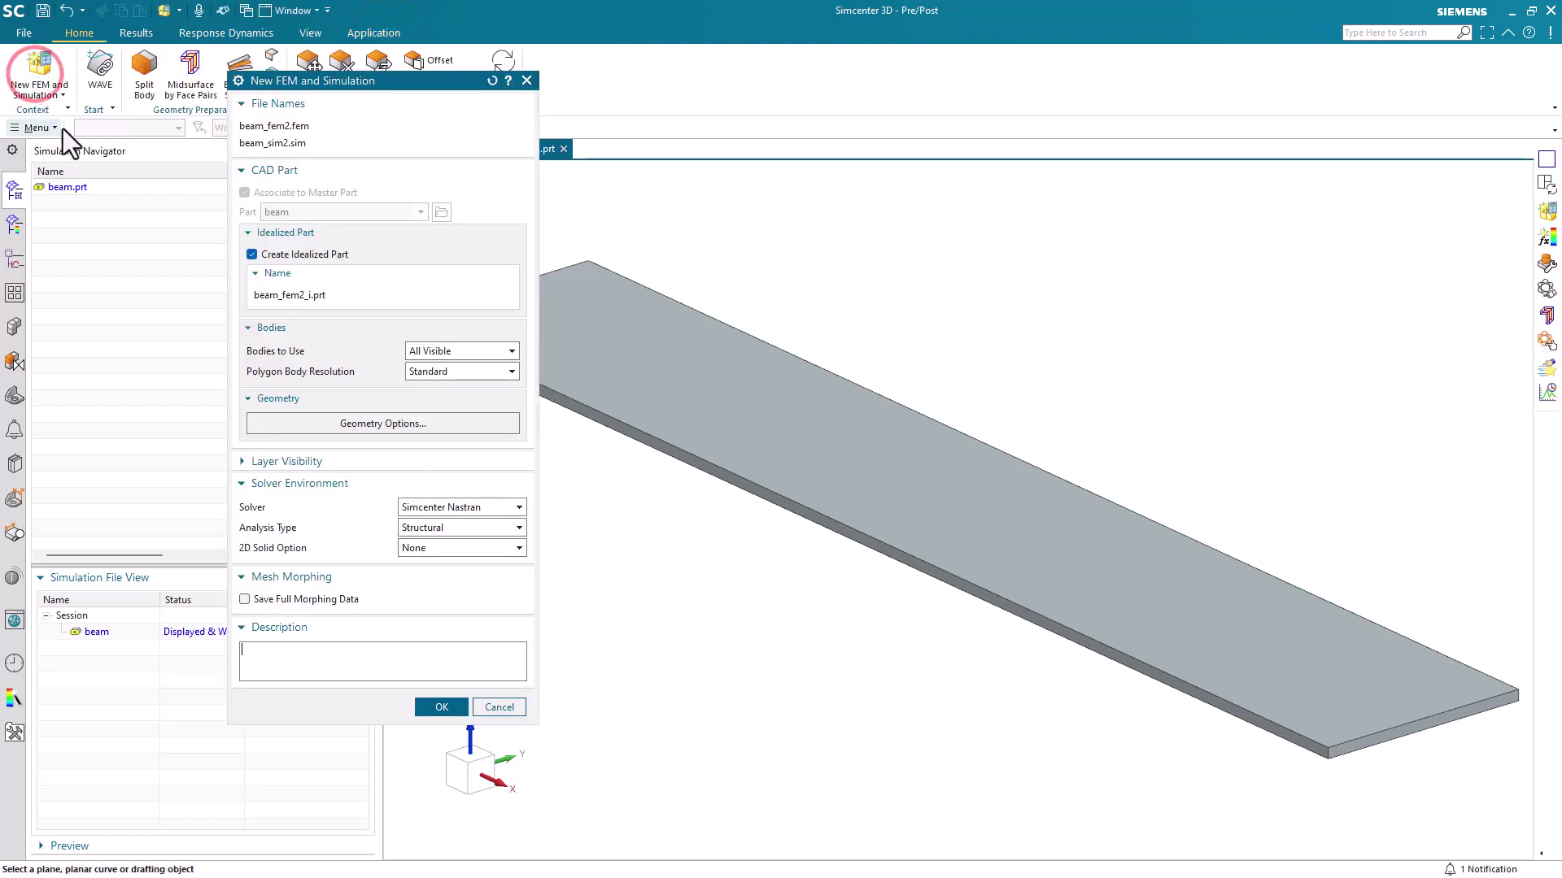
pyautogui.middleClick(293, 436)
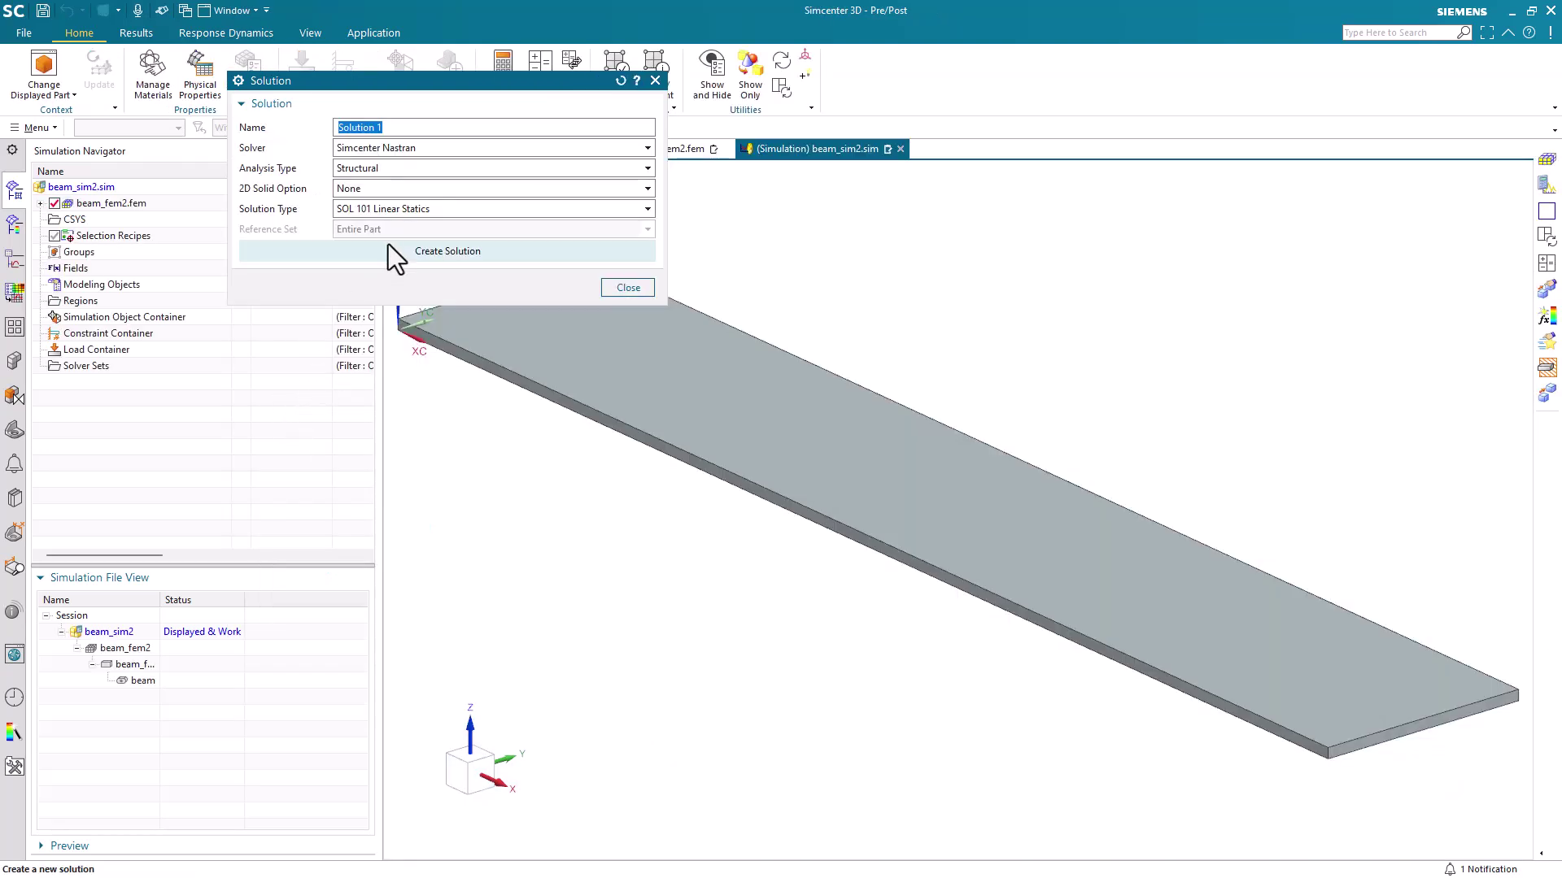
# Step: Create Solution 1 as SOL 103 Response Dynamics, then open the idealized part beam_fem2_i.prt
pyautogui.click(397, 208)
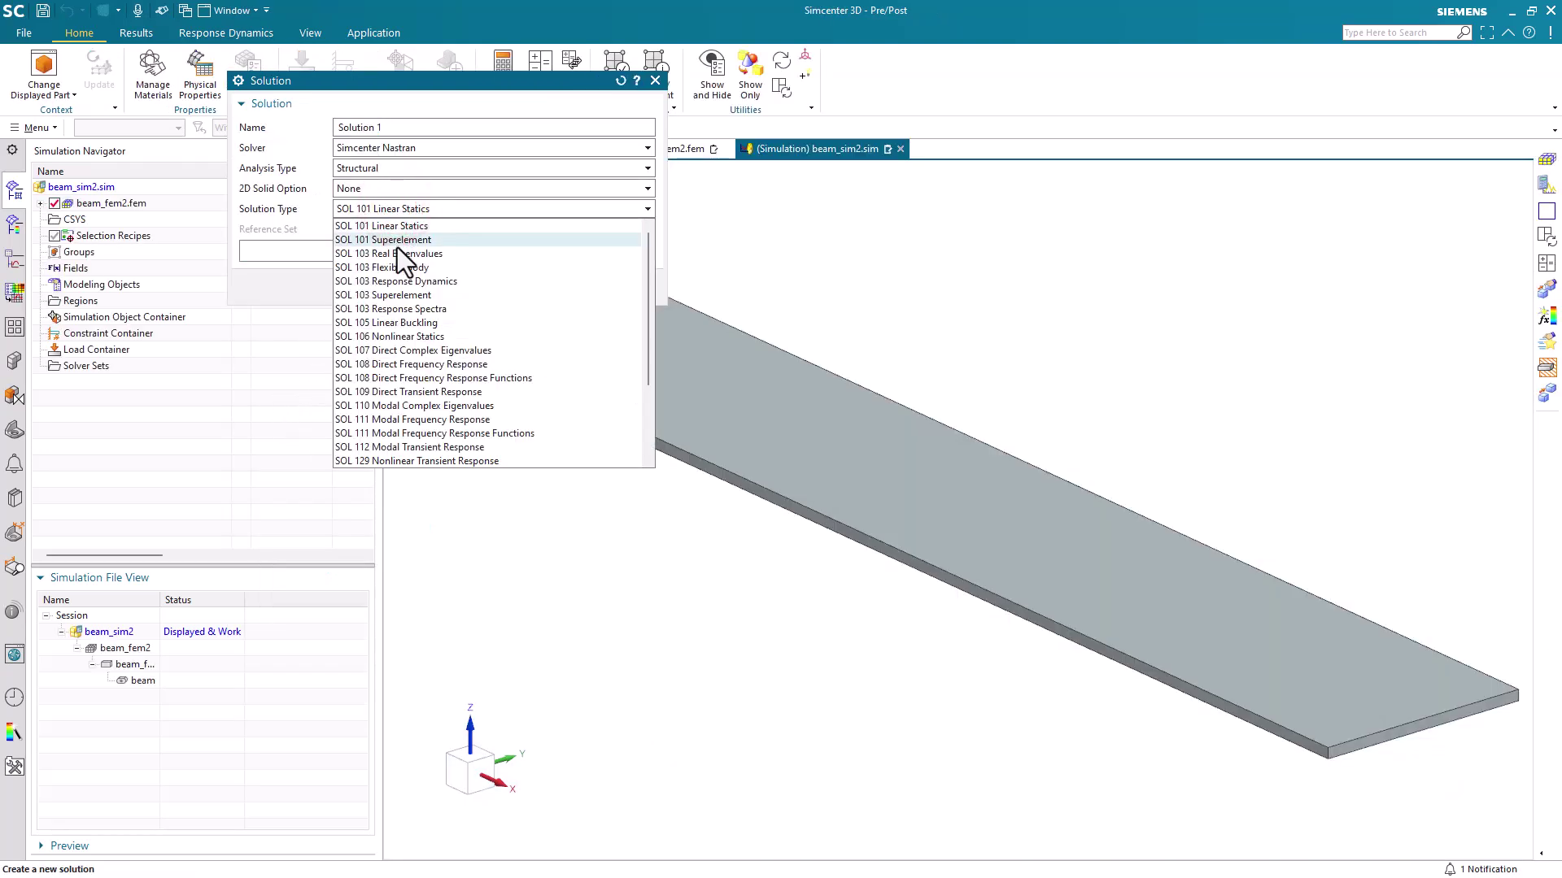
pyautogui.click(399, 282)
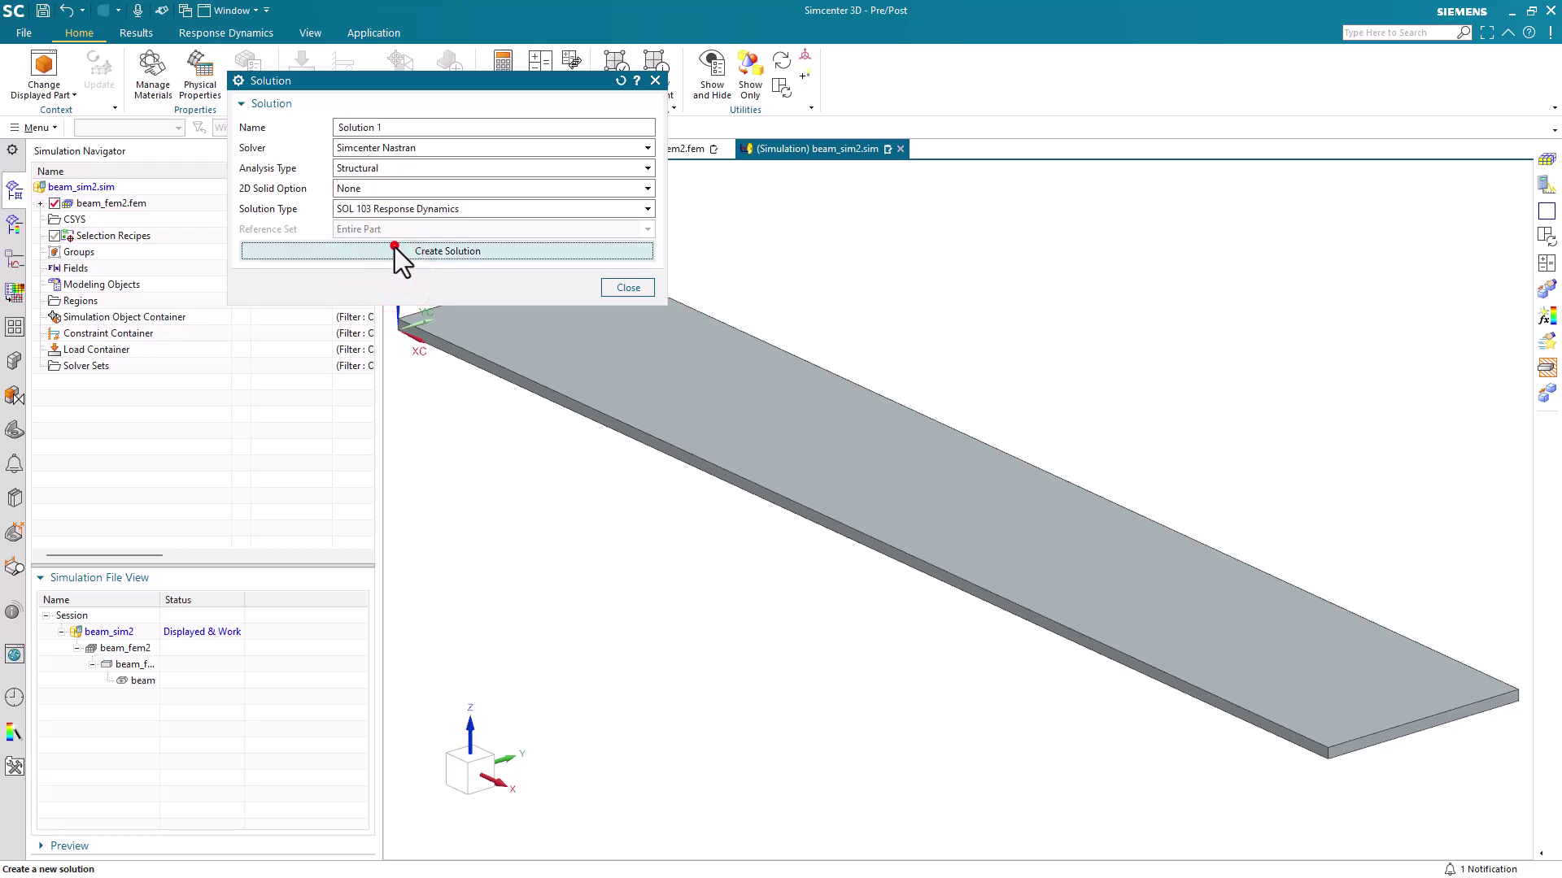
pyautogui.click(394, 248)
pyautogui.middleClick(436, 491)
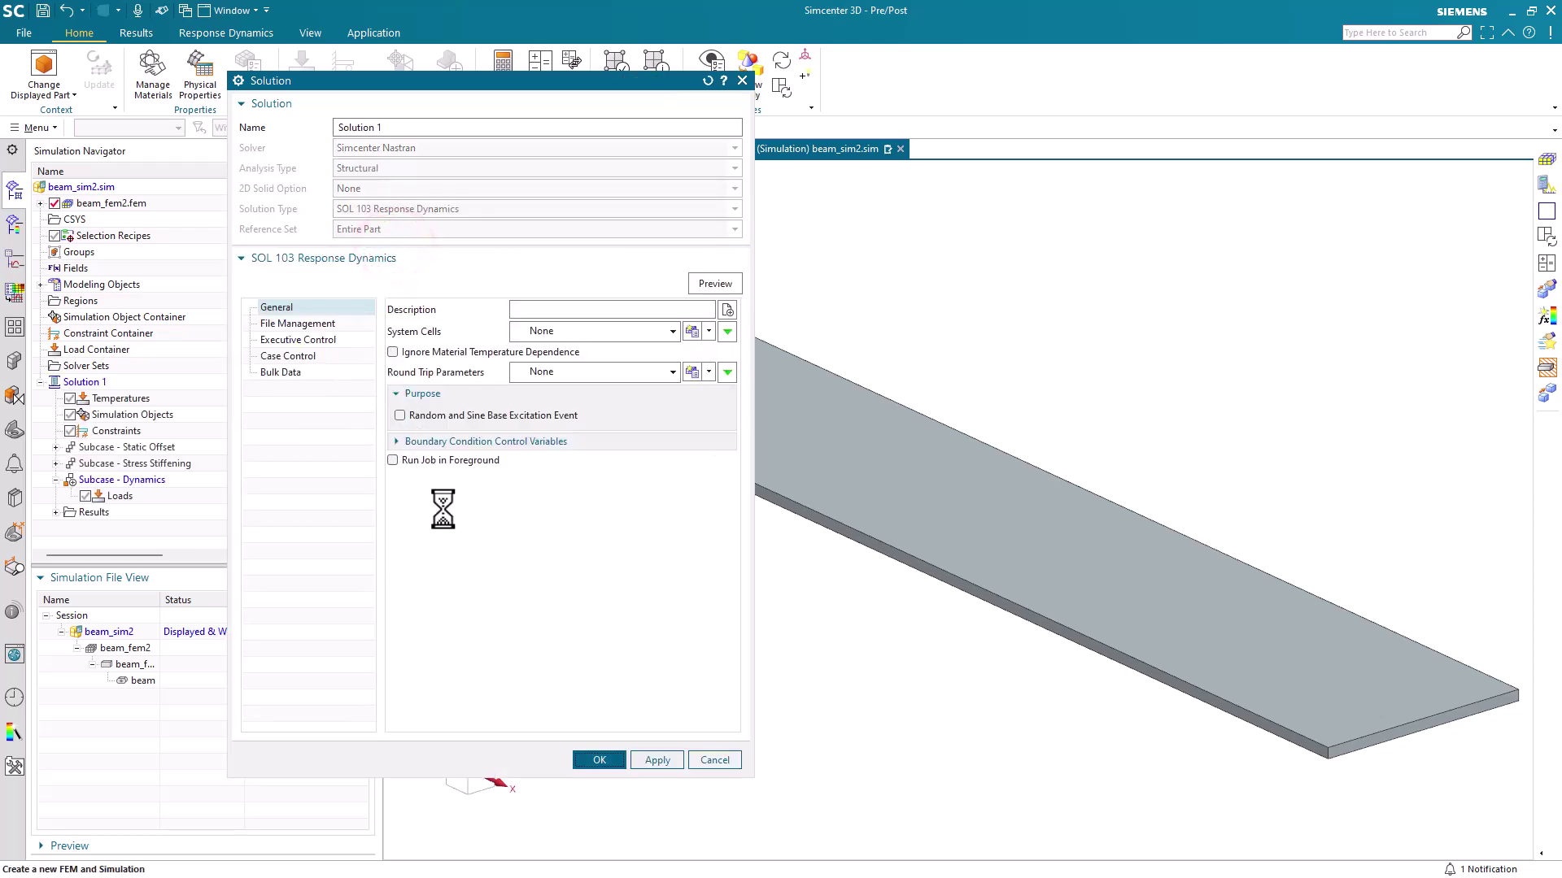
pyautogui.doubleClick(145, 666)
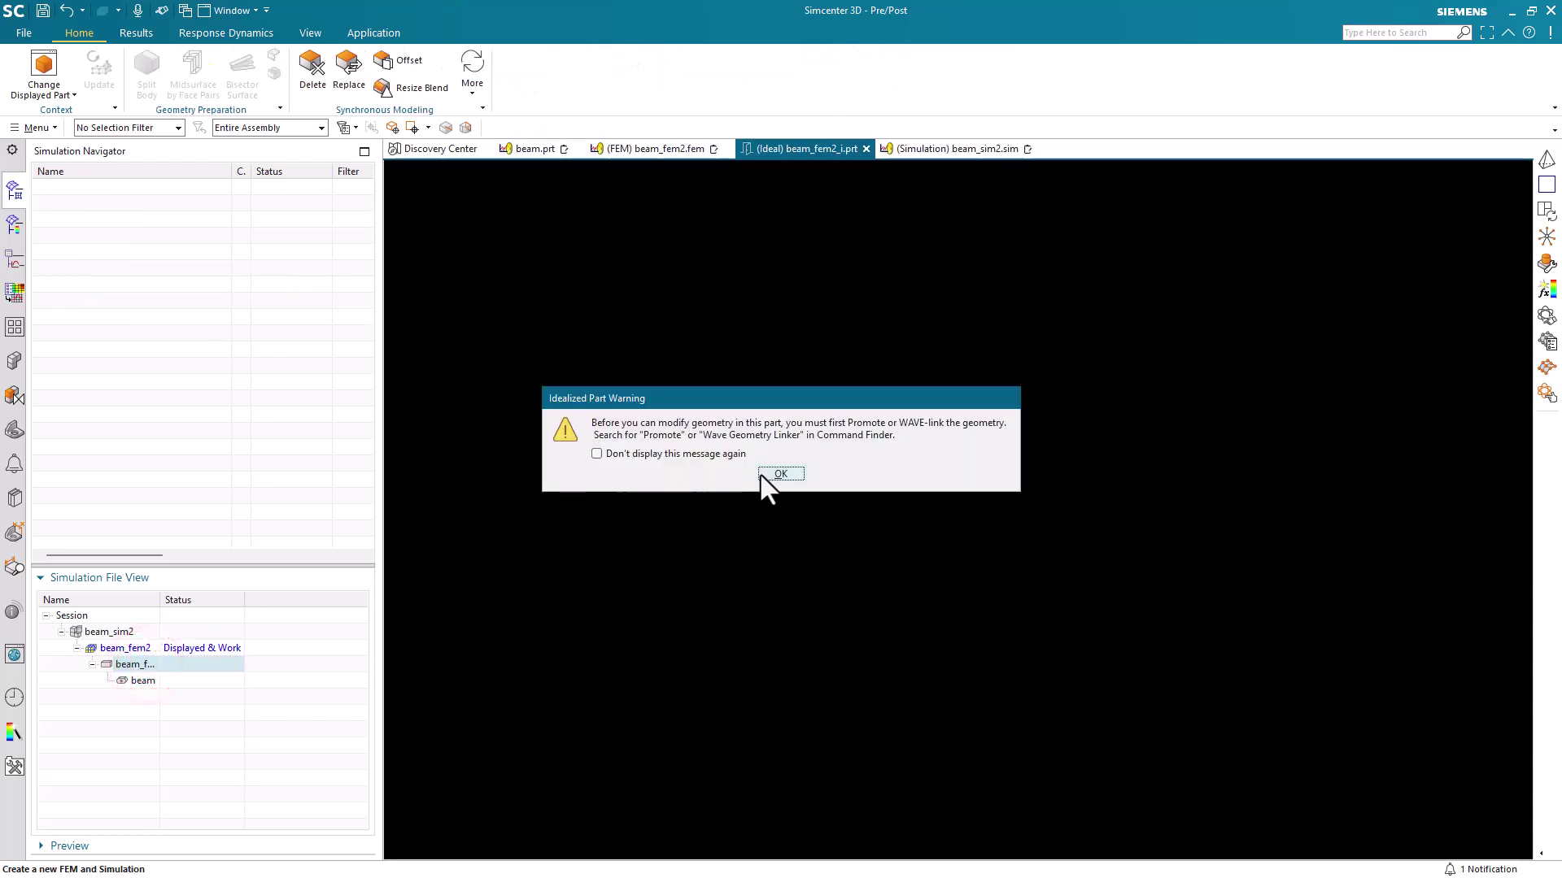
# Step: Dismiss the idealized part warning and promote the beam body
pyautogui.click(769, 474)
pyautogui.click(111, 72)
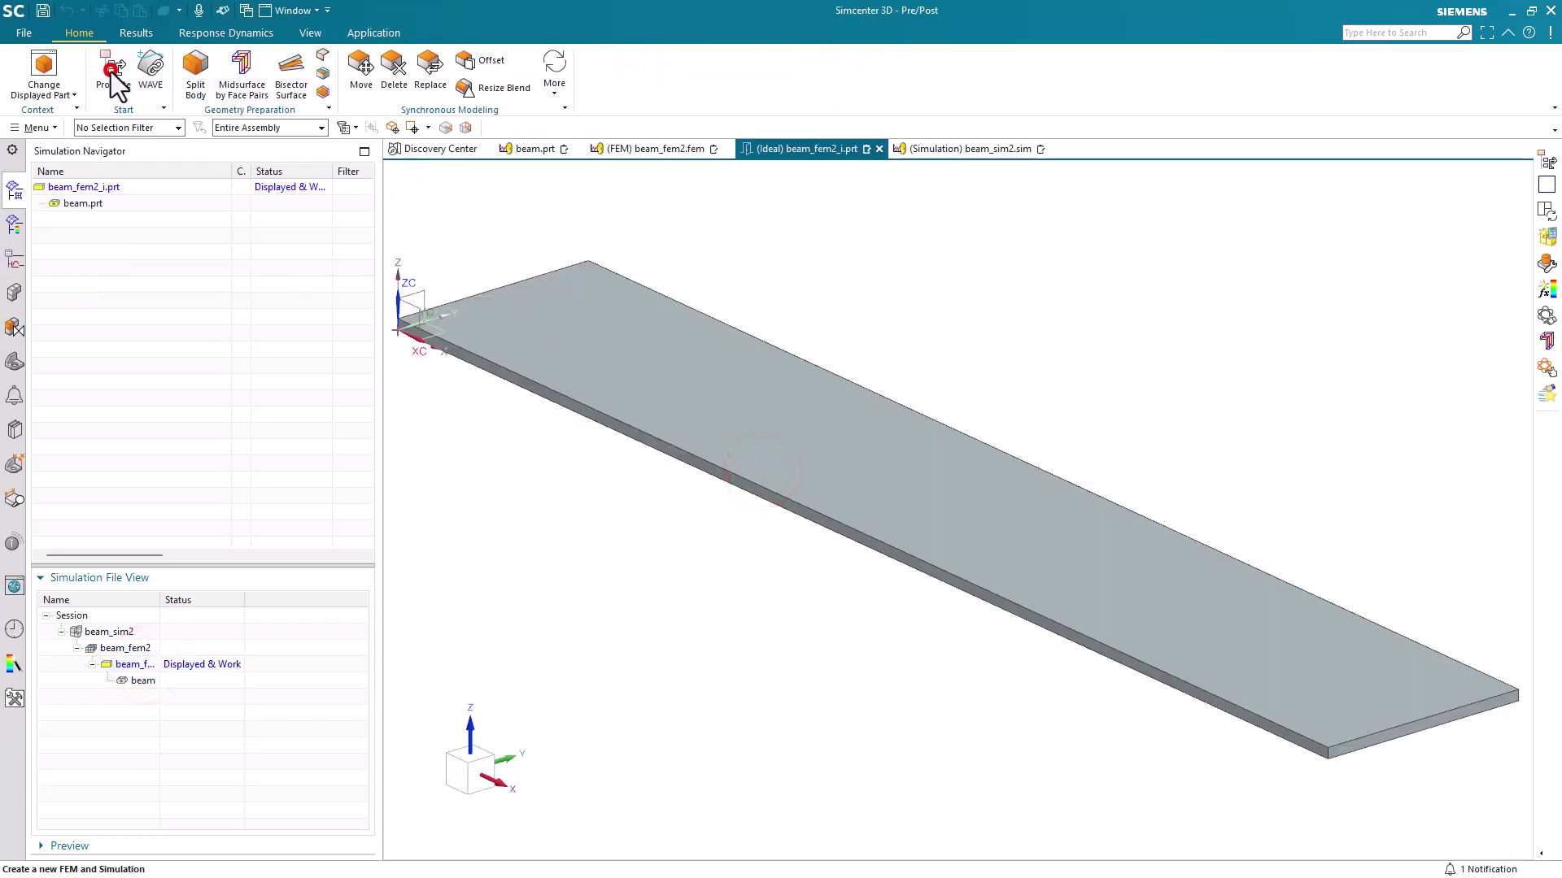
pyautogui.click(529, 337)
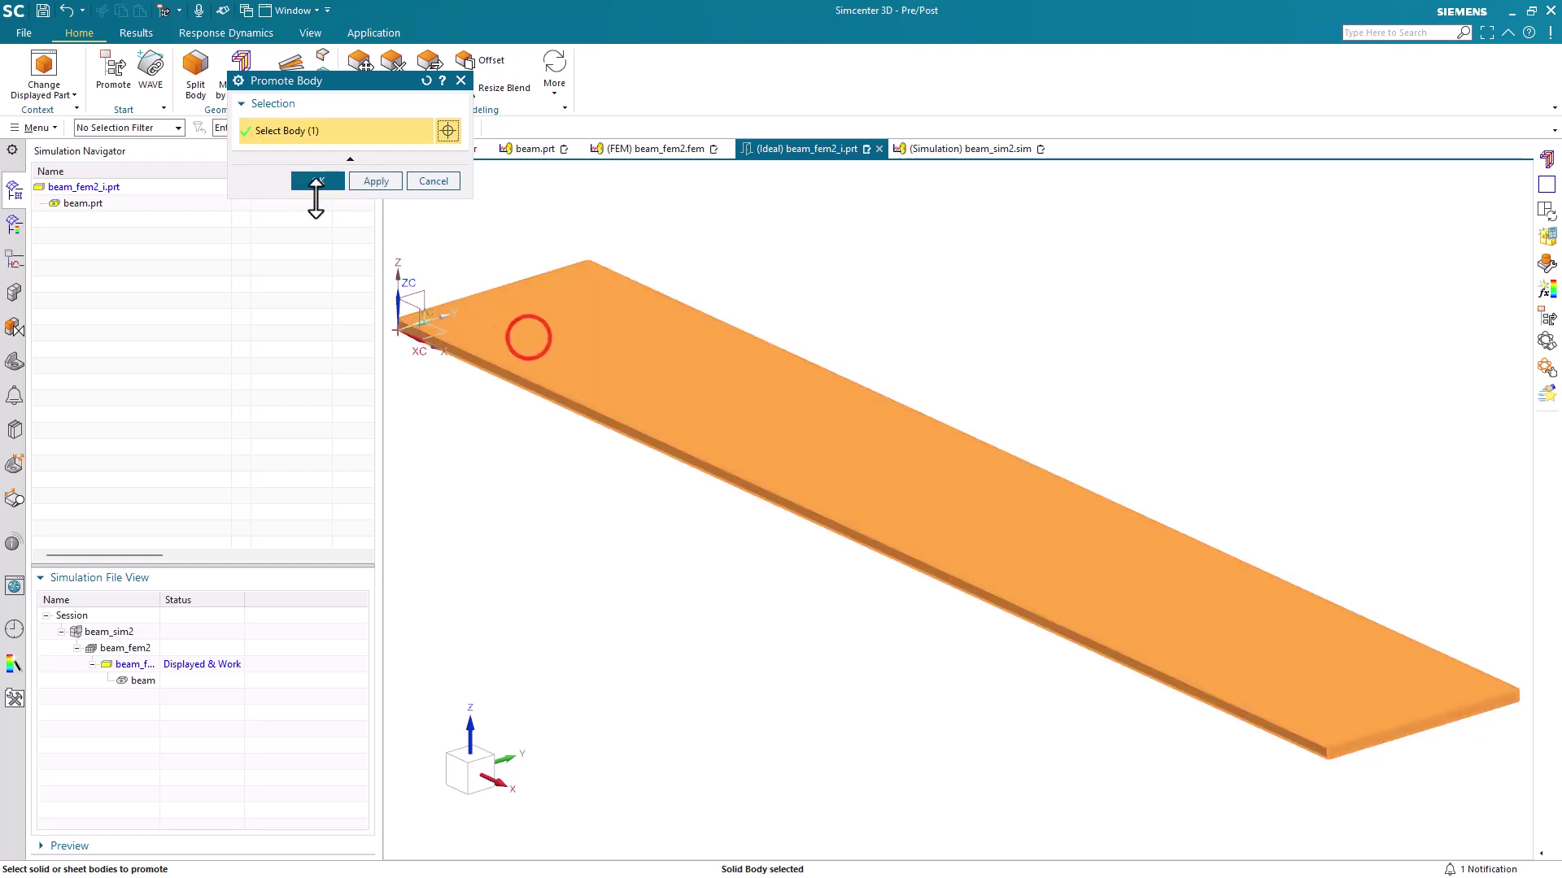
pyautogui.click(316, 181)
# Step: Build a face-pair midsurface on the beam solid, then reopen beam_fem2.fem
pyautogui.click(243, 63)
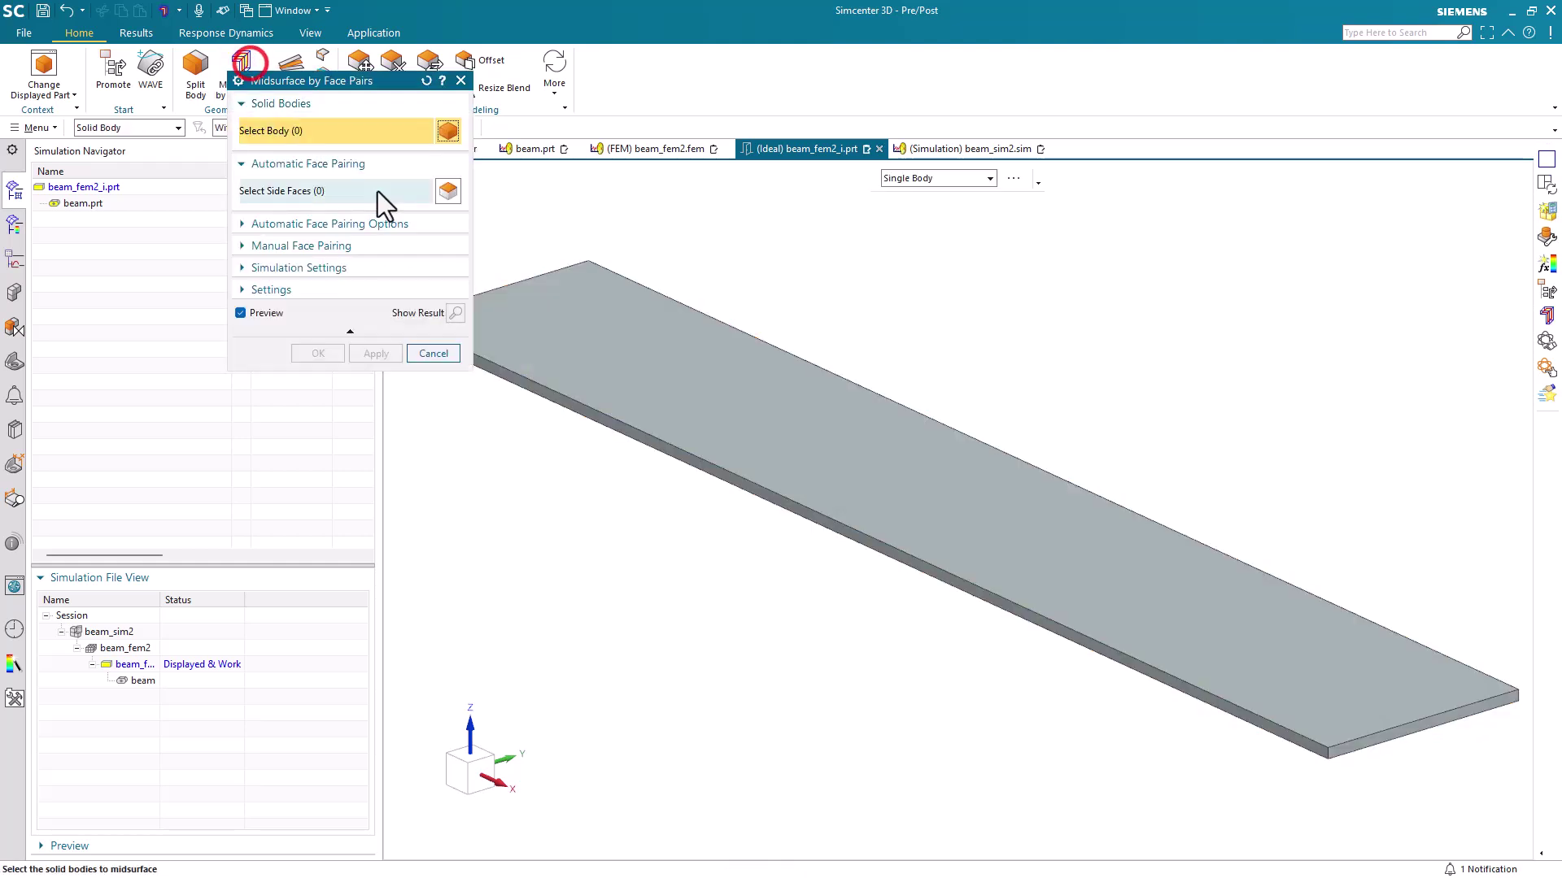
pyautogui.click(618, 360)
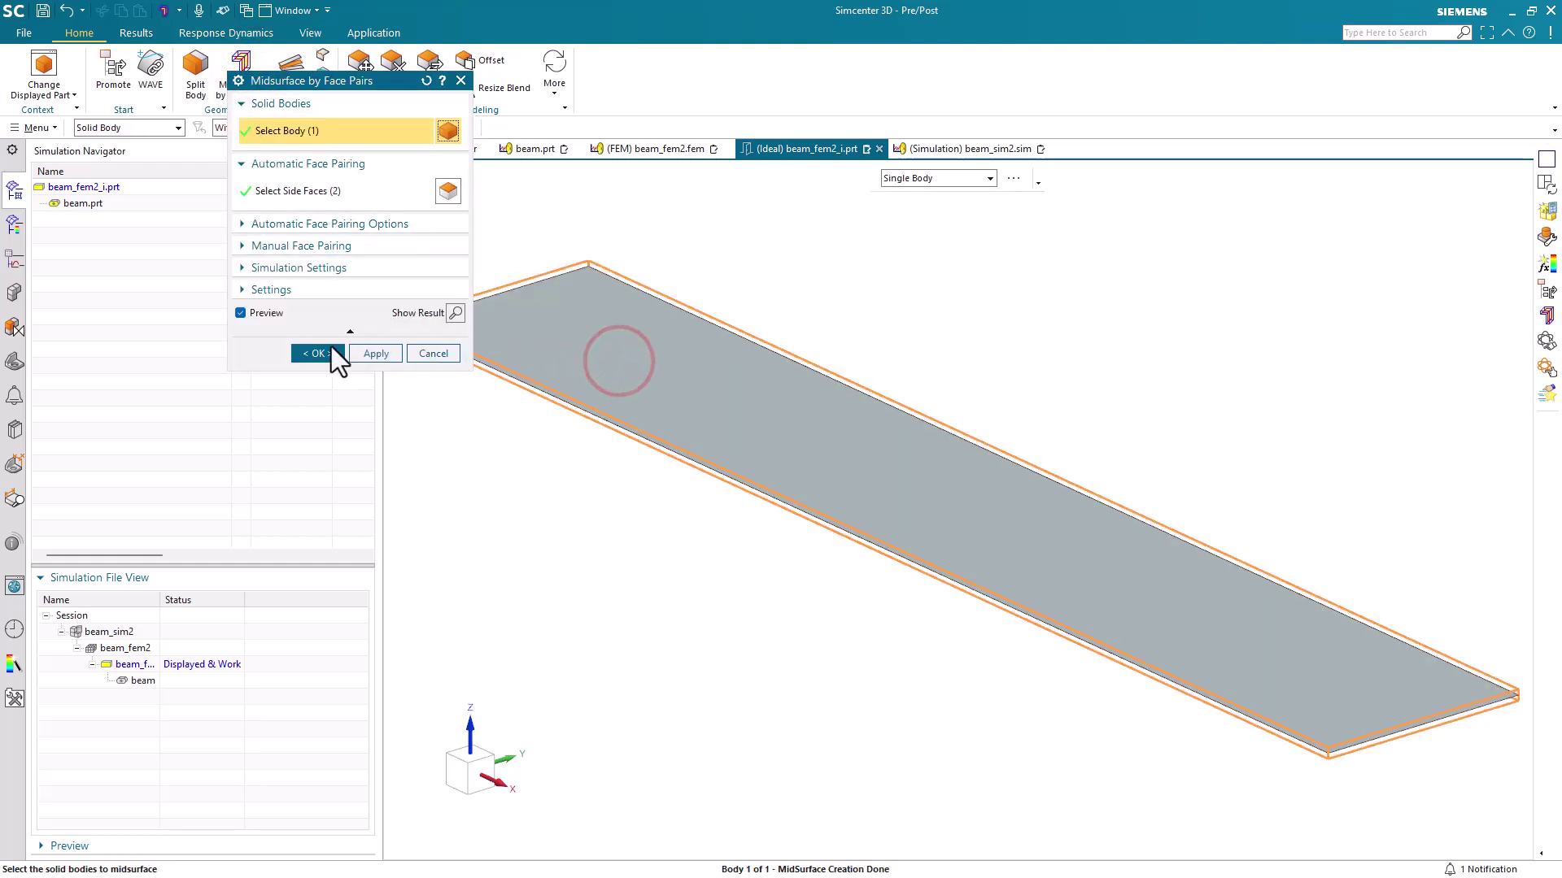
pyautogui.click(314, 351)
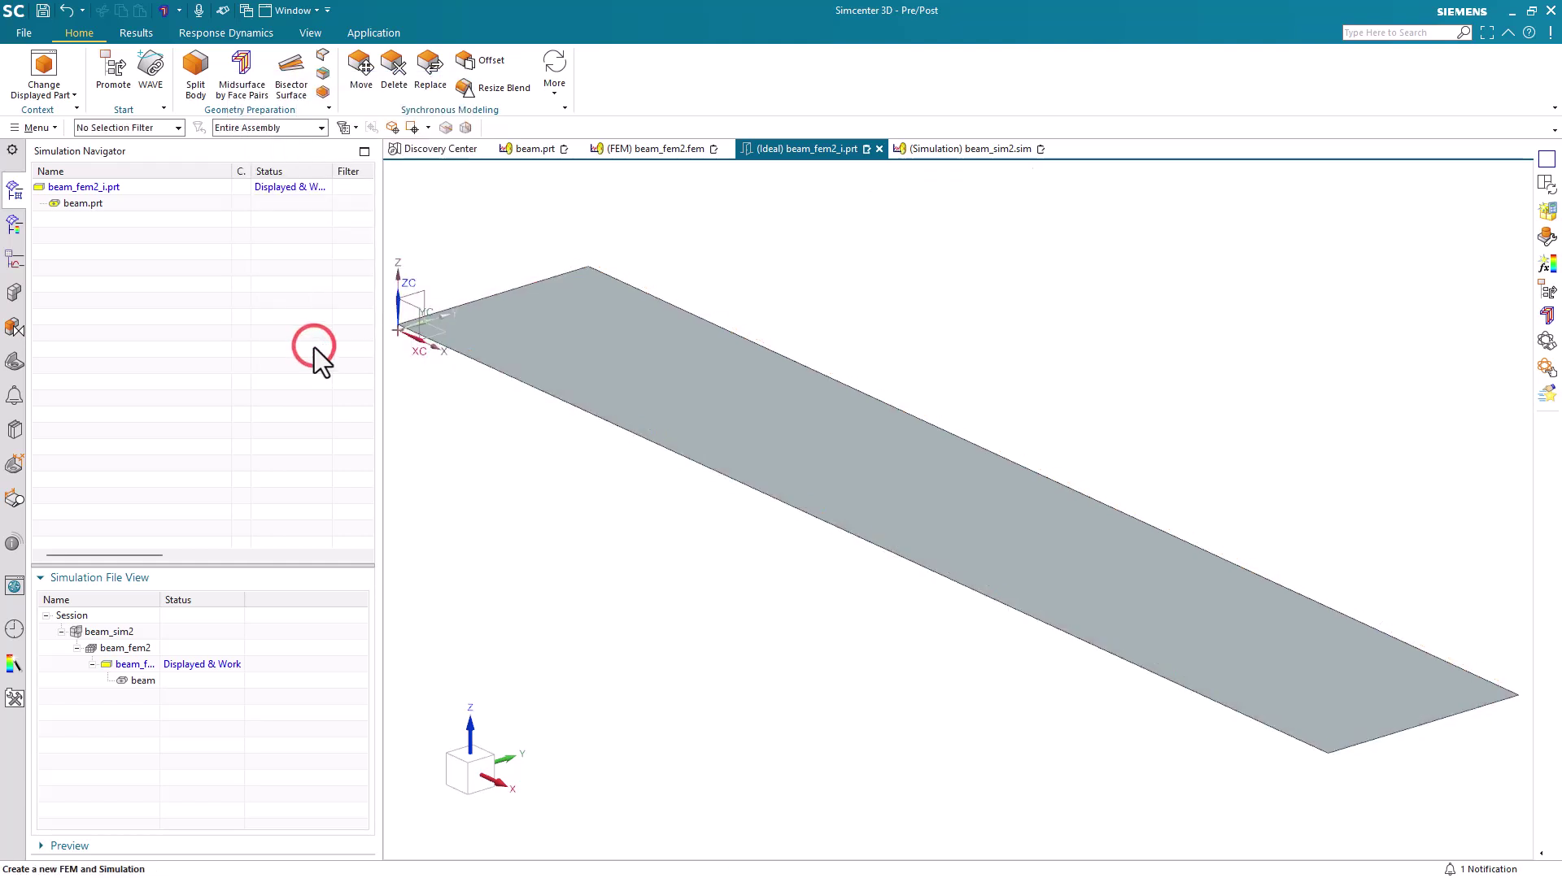
pyautogui.click(128, 651)
pyautogui.doubleClick(128, 650)
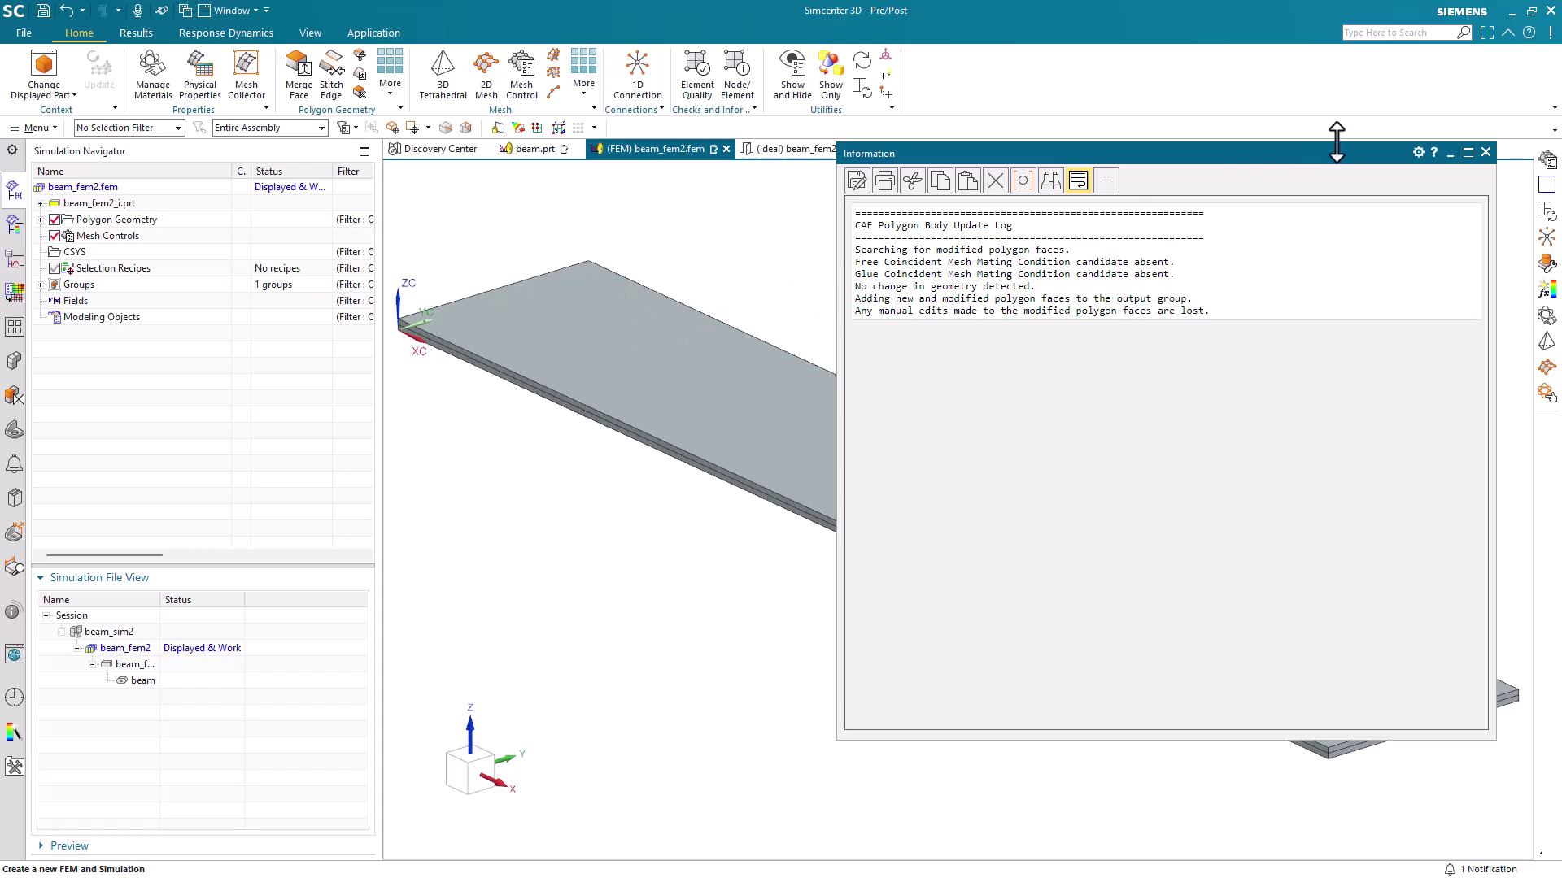
# Step: Close the update log and uncheck Polygon Body (1) under Polygon Geometry
pyautogui.click(1486, 153)
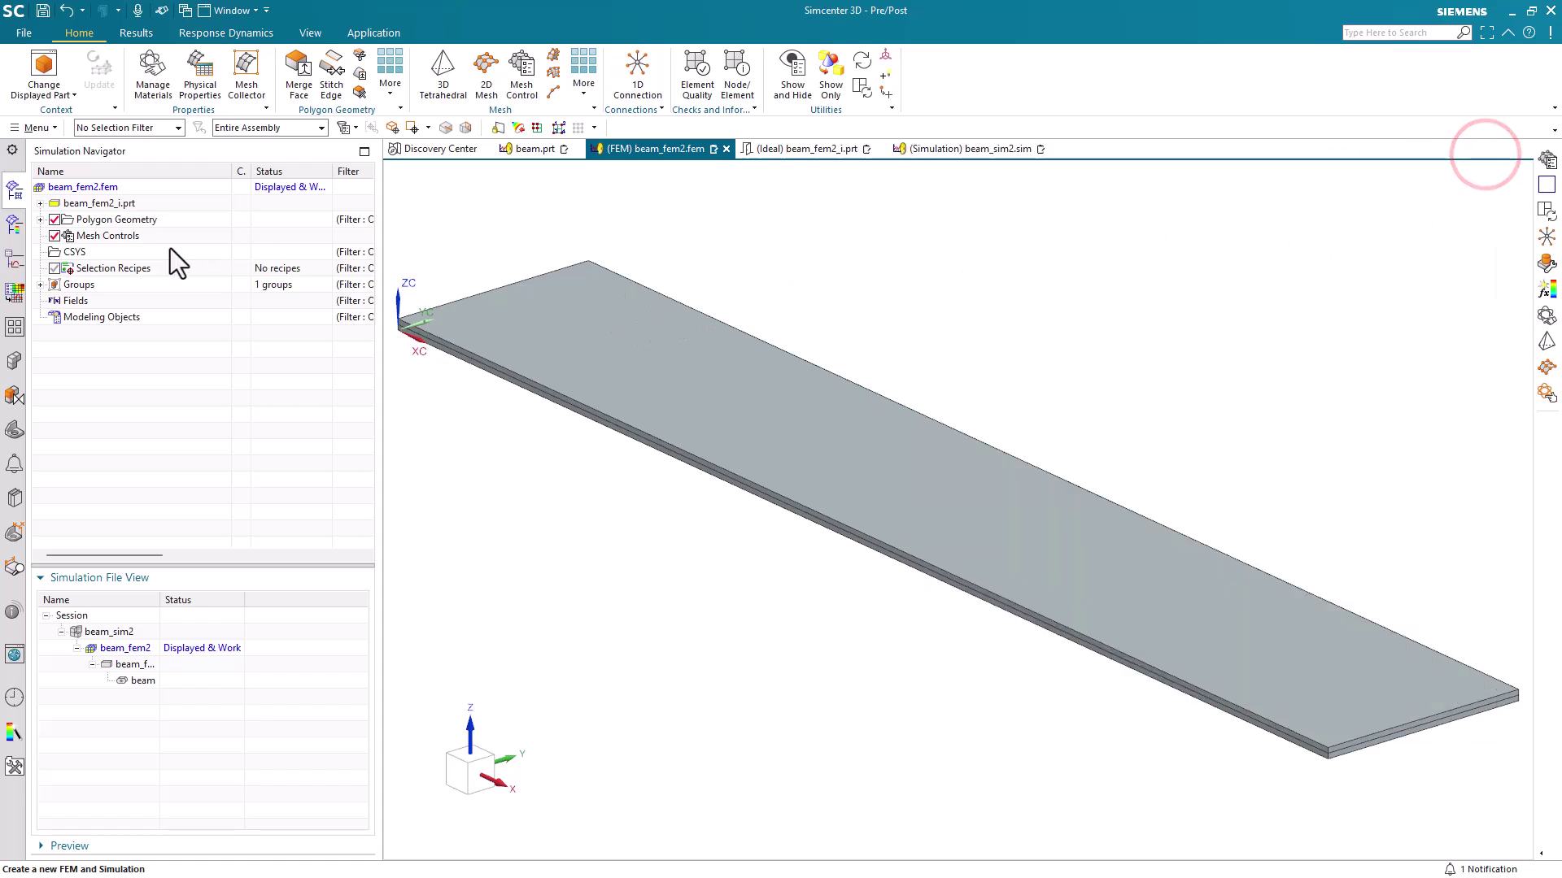
pyautogui.click(39, 220)
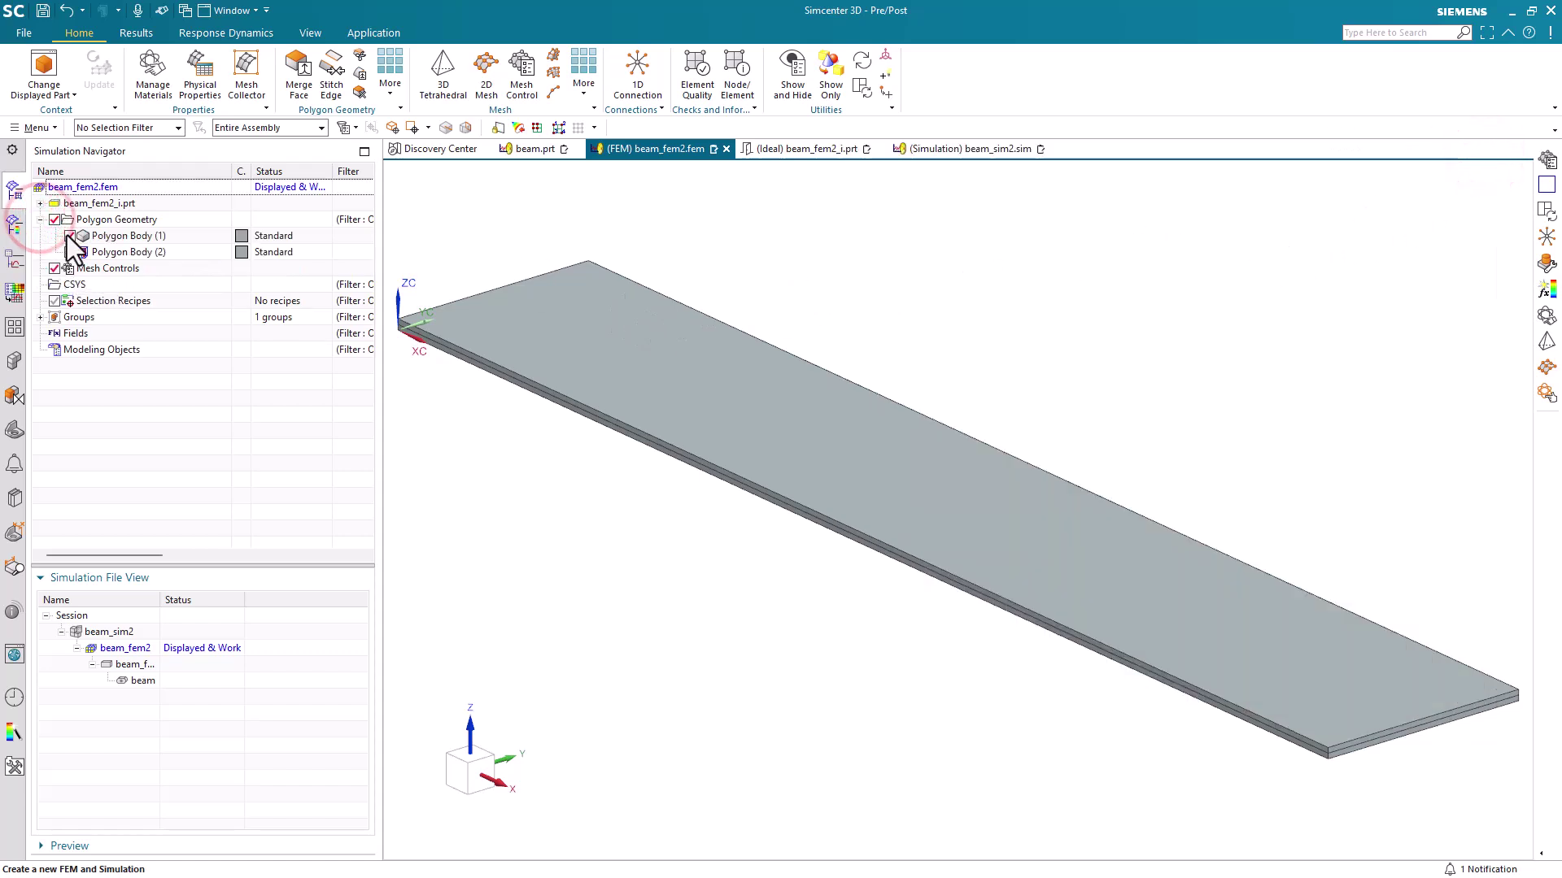
pyautogui.click(69, 236)
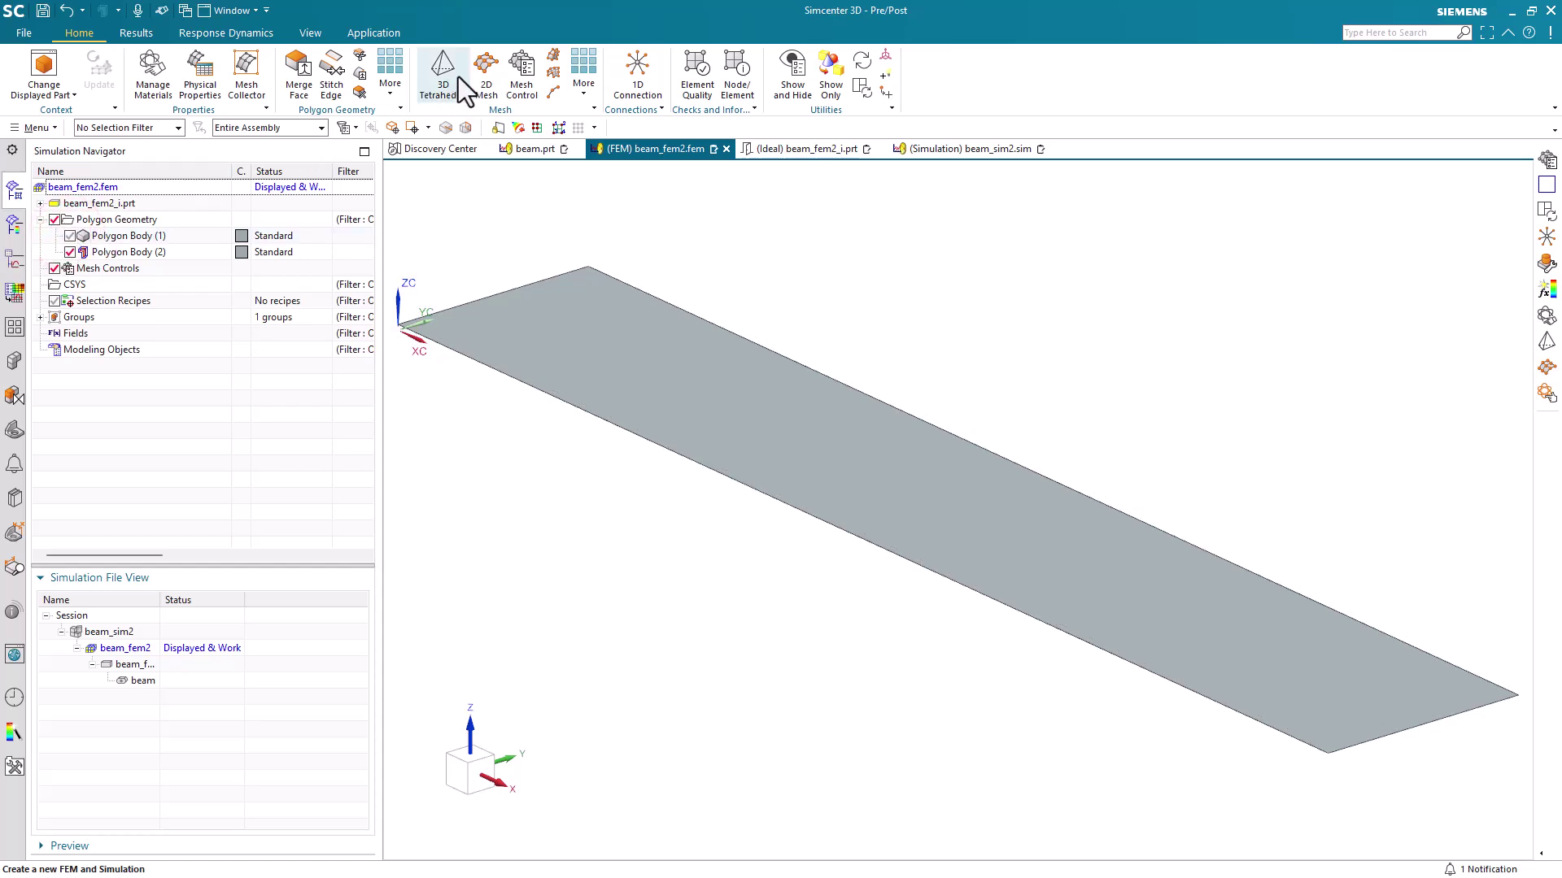
# Step: Mesh the midsurface plate with 0.25 in CQUAD4 paver shells and start a 1D Connection
pyautogui.click(482, 70)
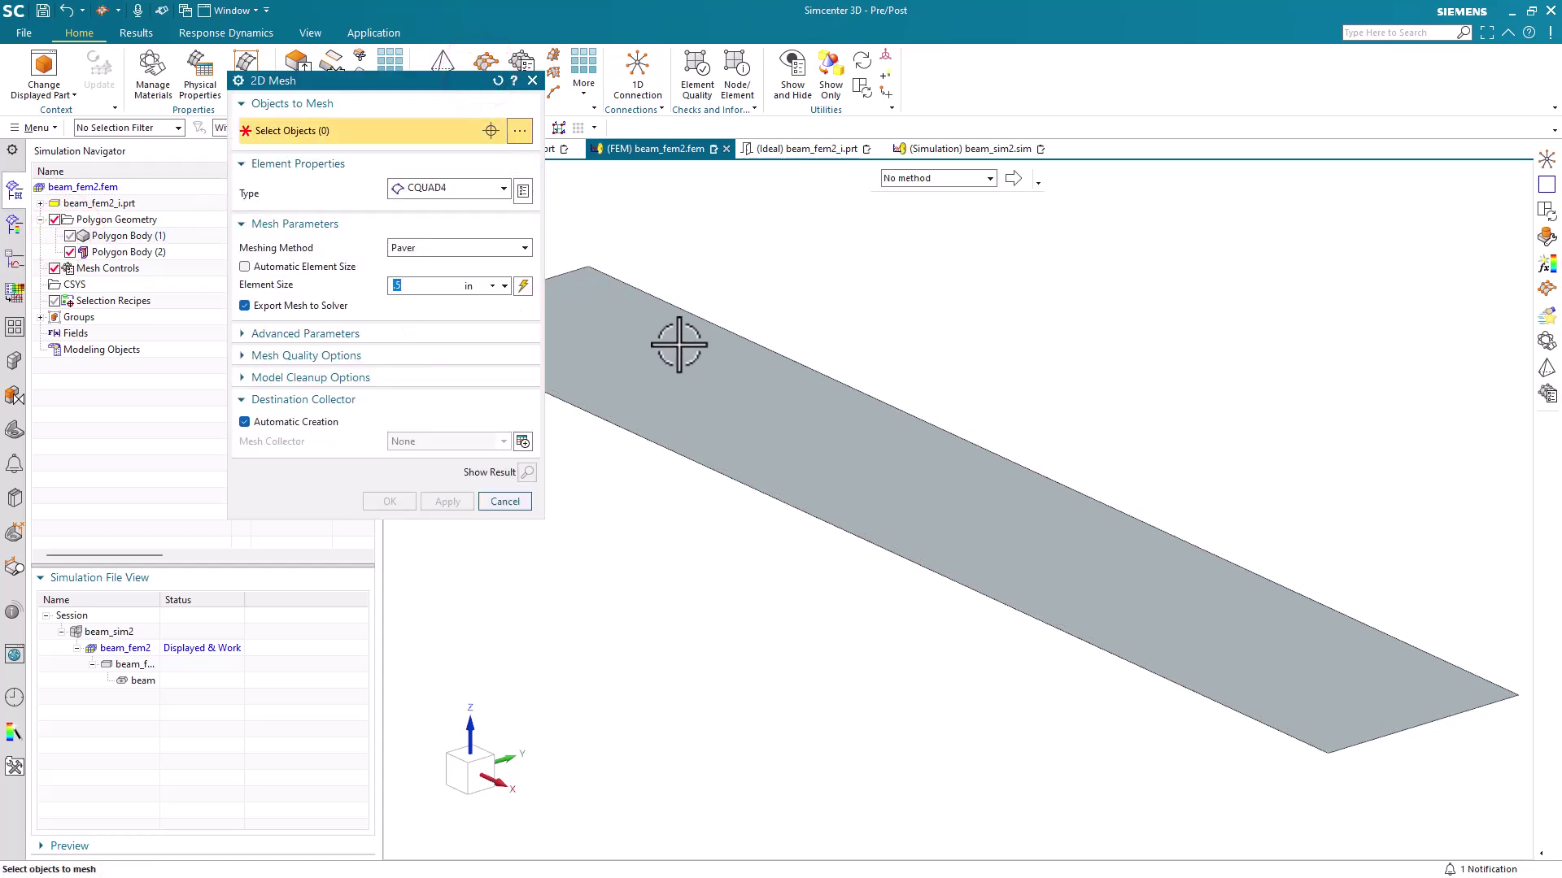
pyautogui.click(682, 357)
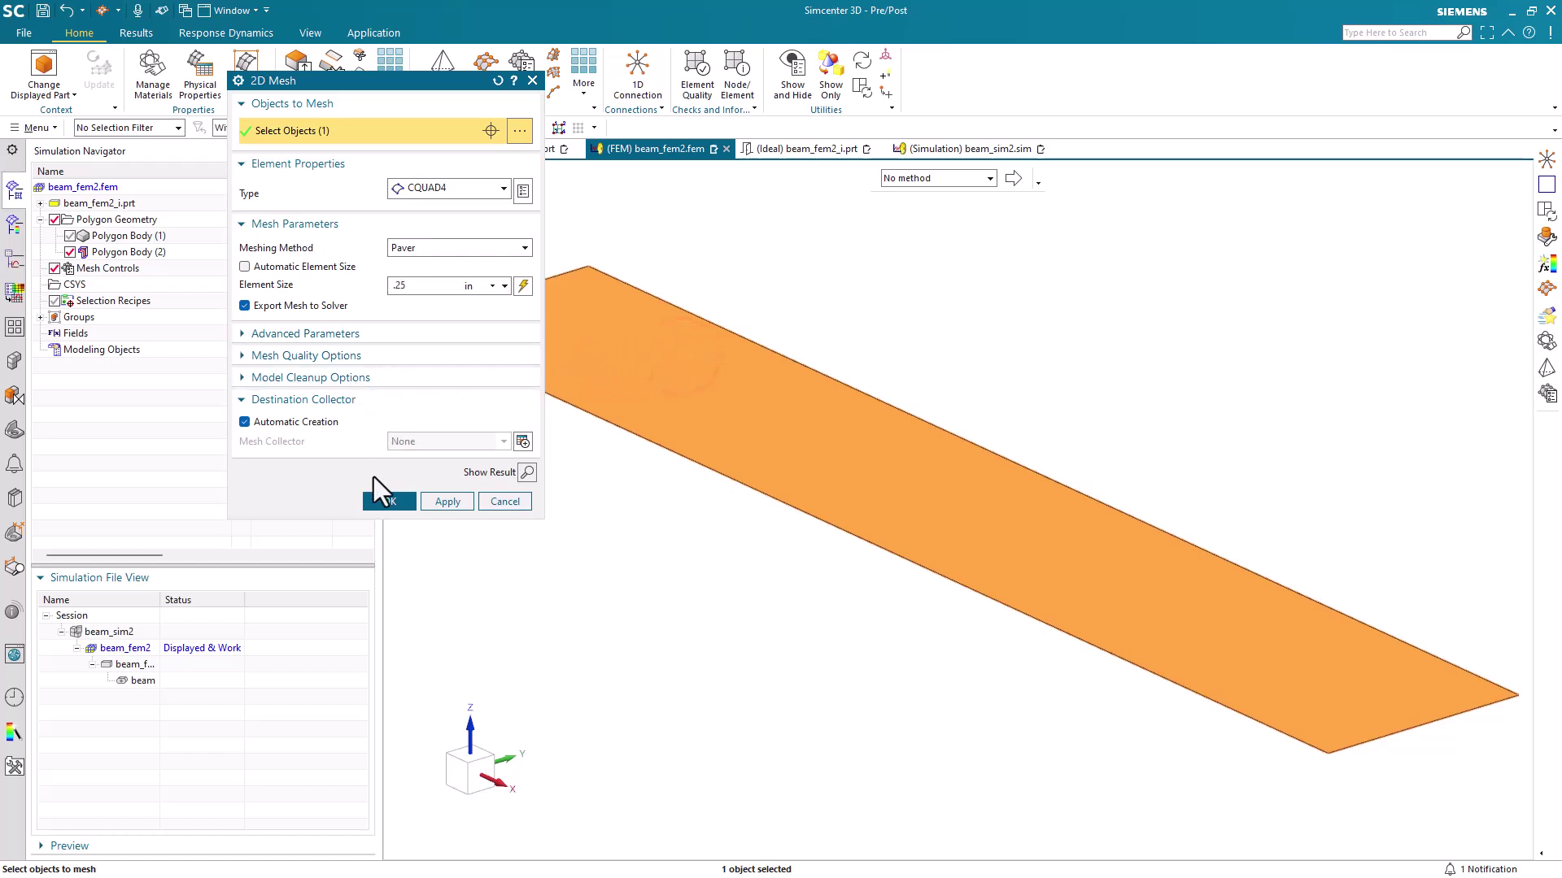
pyautogui.click(377, 501)
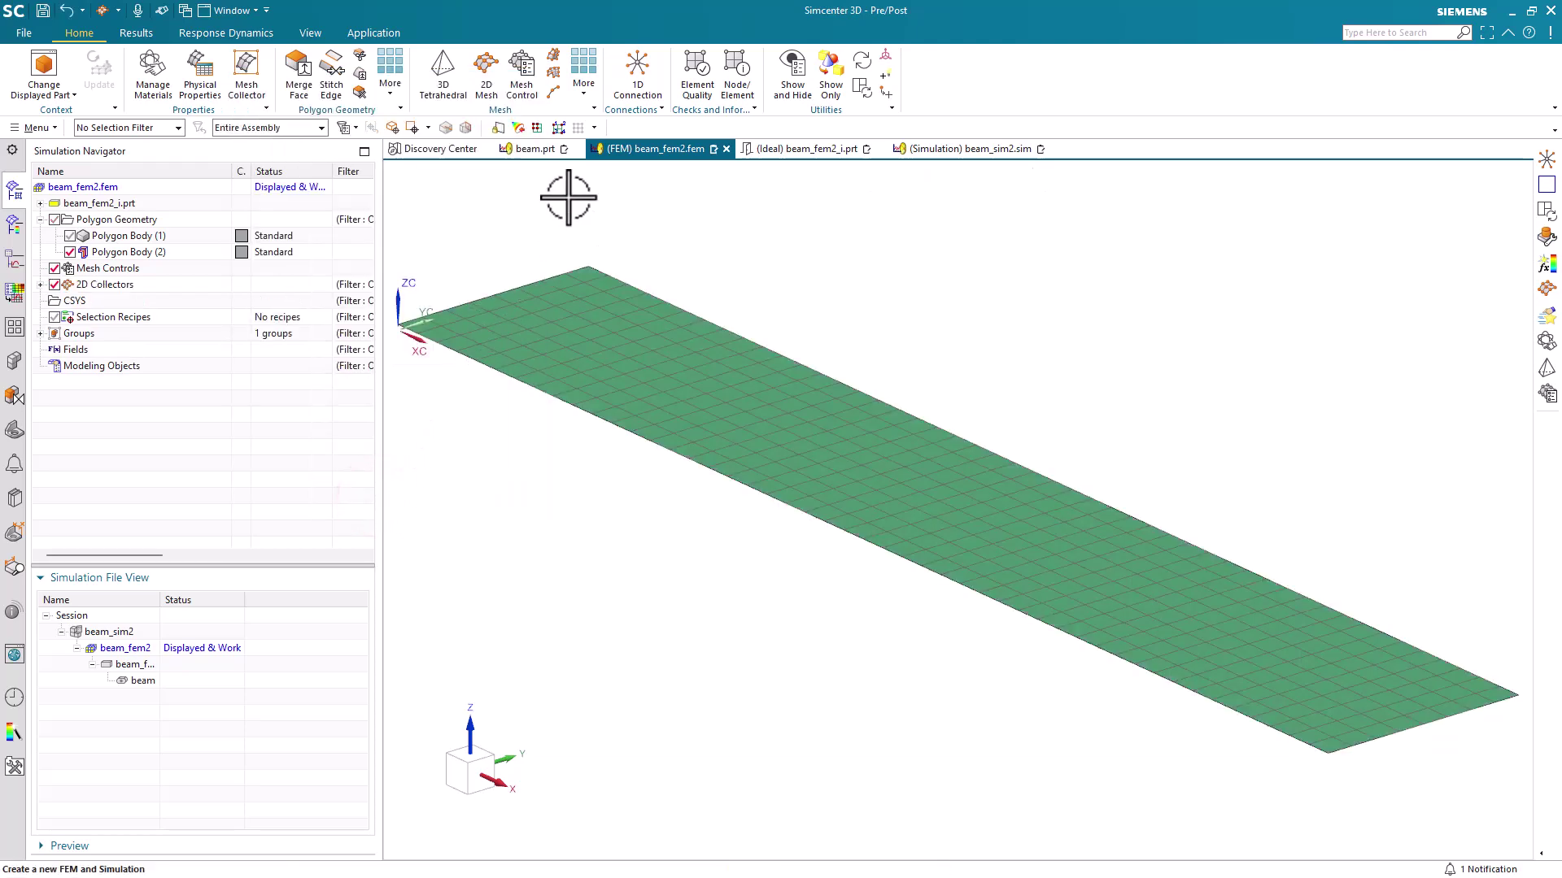
pyautogui.click(637, 77)
pyautogui.moveTo(428, 83); pyautogui.dragTo(253, 86)
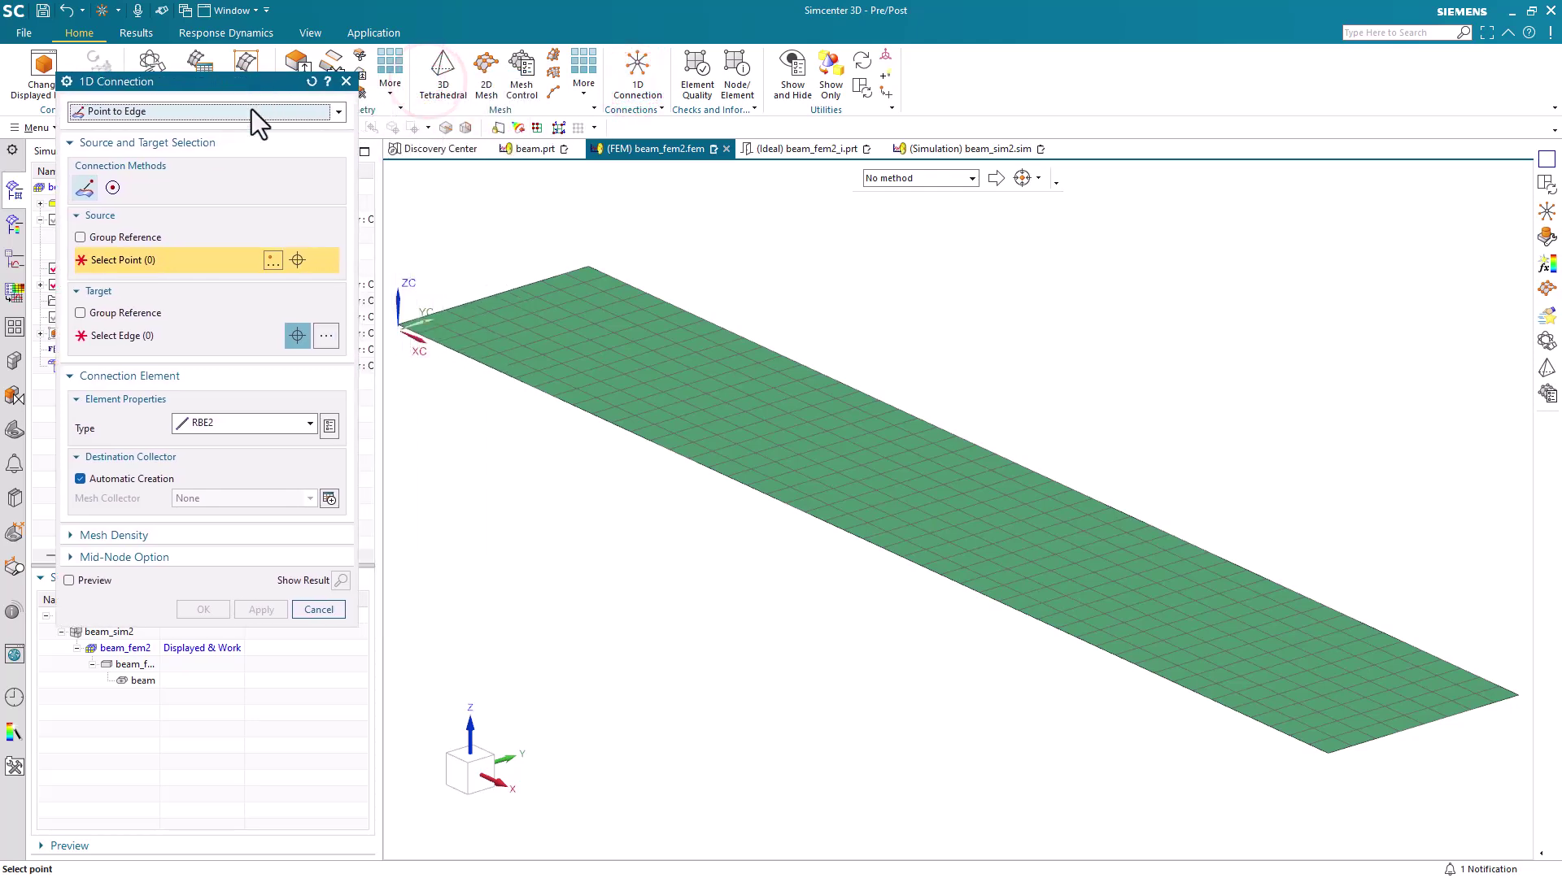
# Step: Place the connection's source point just above the plate's near corner
pyautogui.click(272, 261)
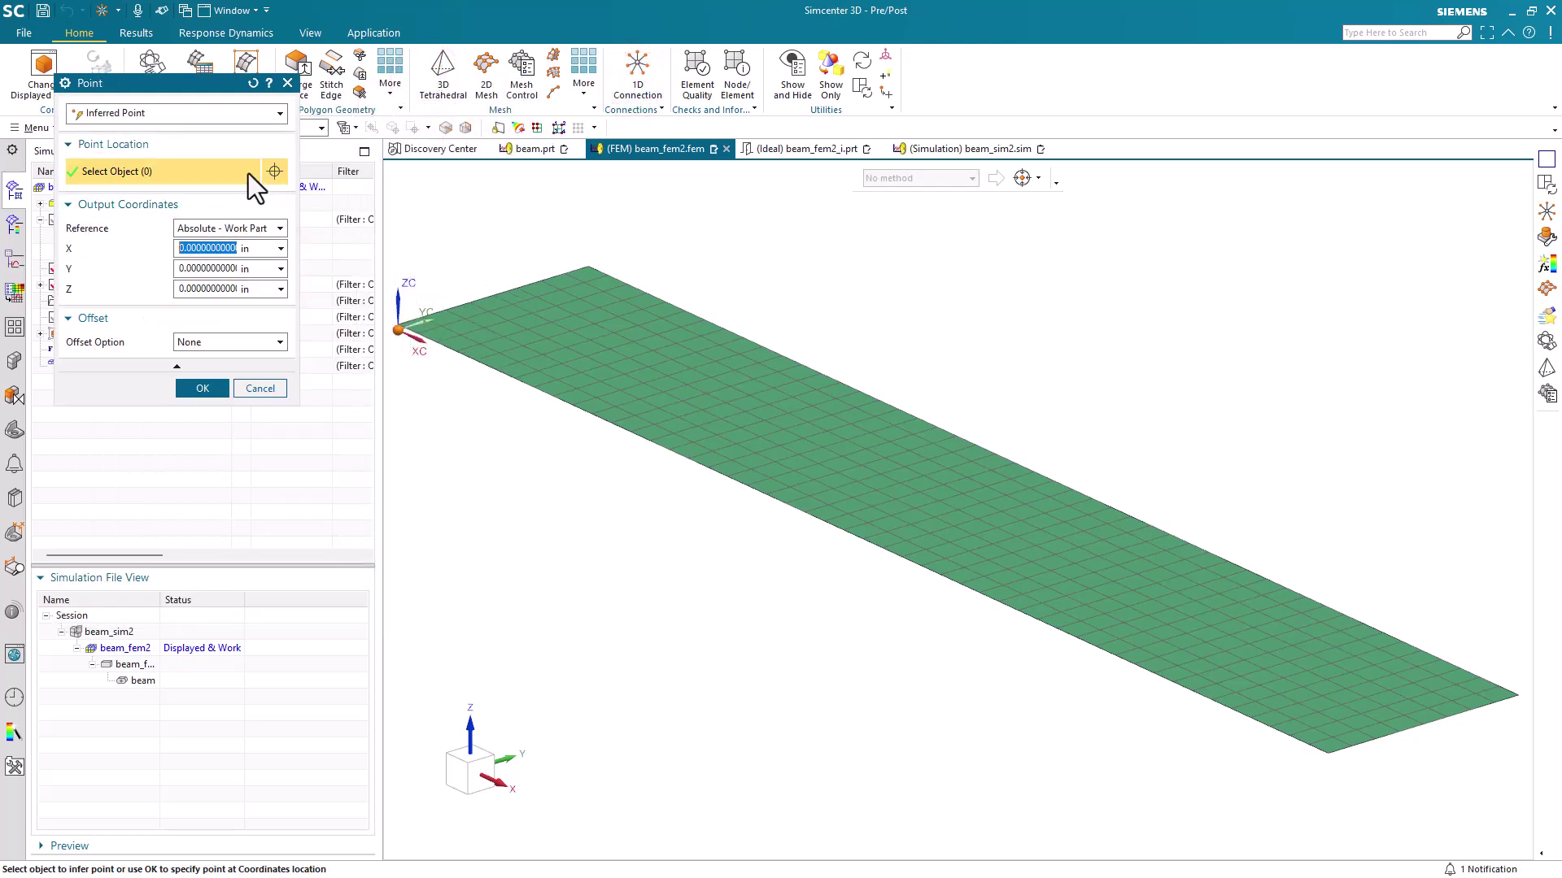
pyautogui.click(201, 109)
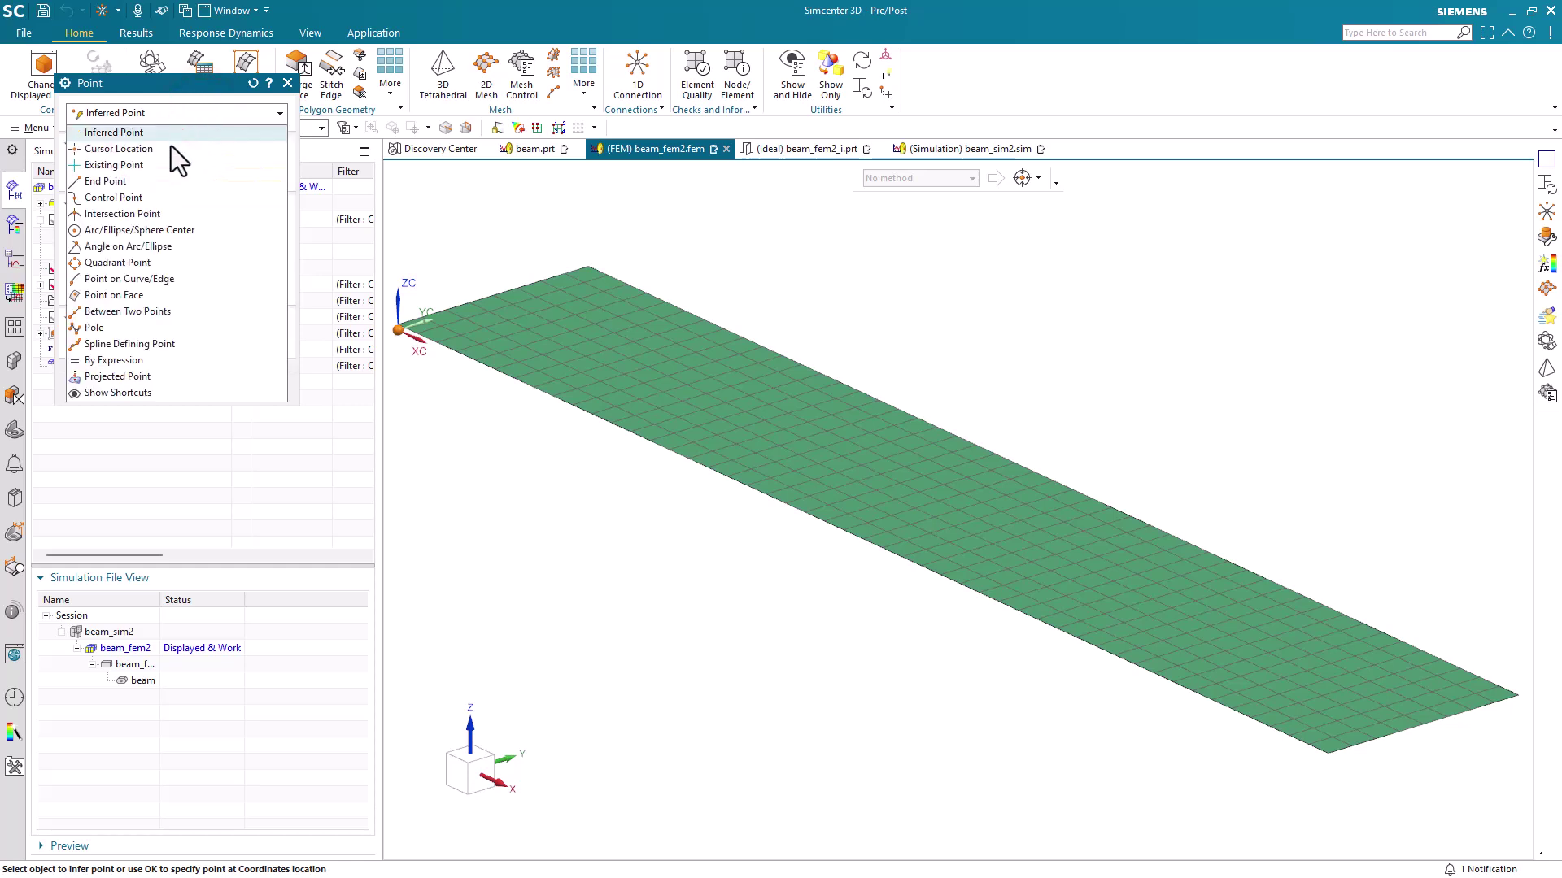
pyautogui.click(170, 146)
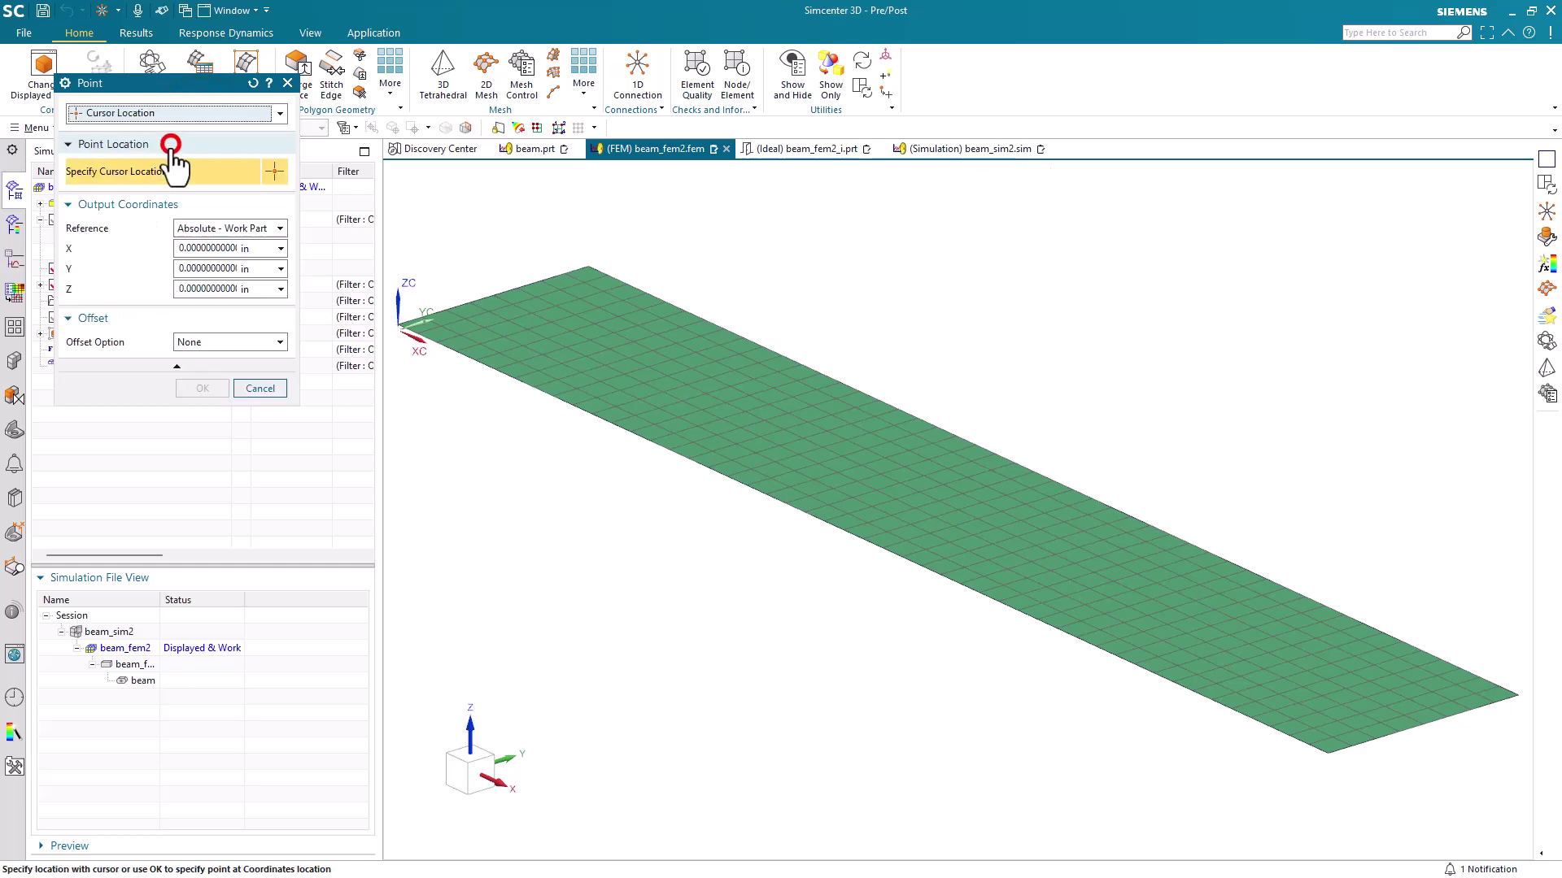
pyautogui.click(453, 261)
pyautogui.click(210, 390)
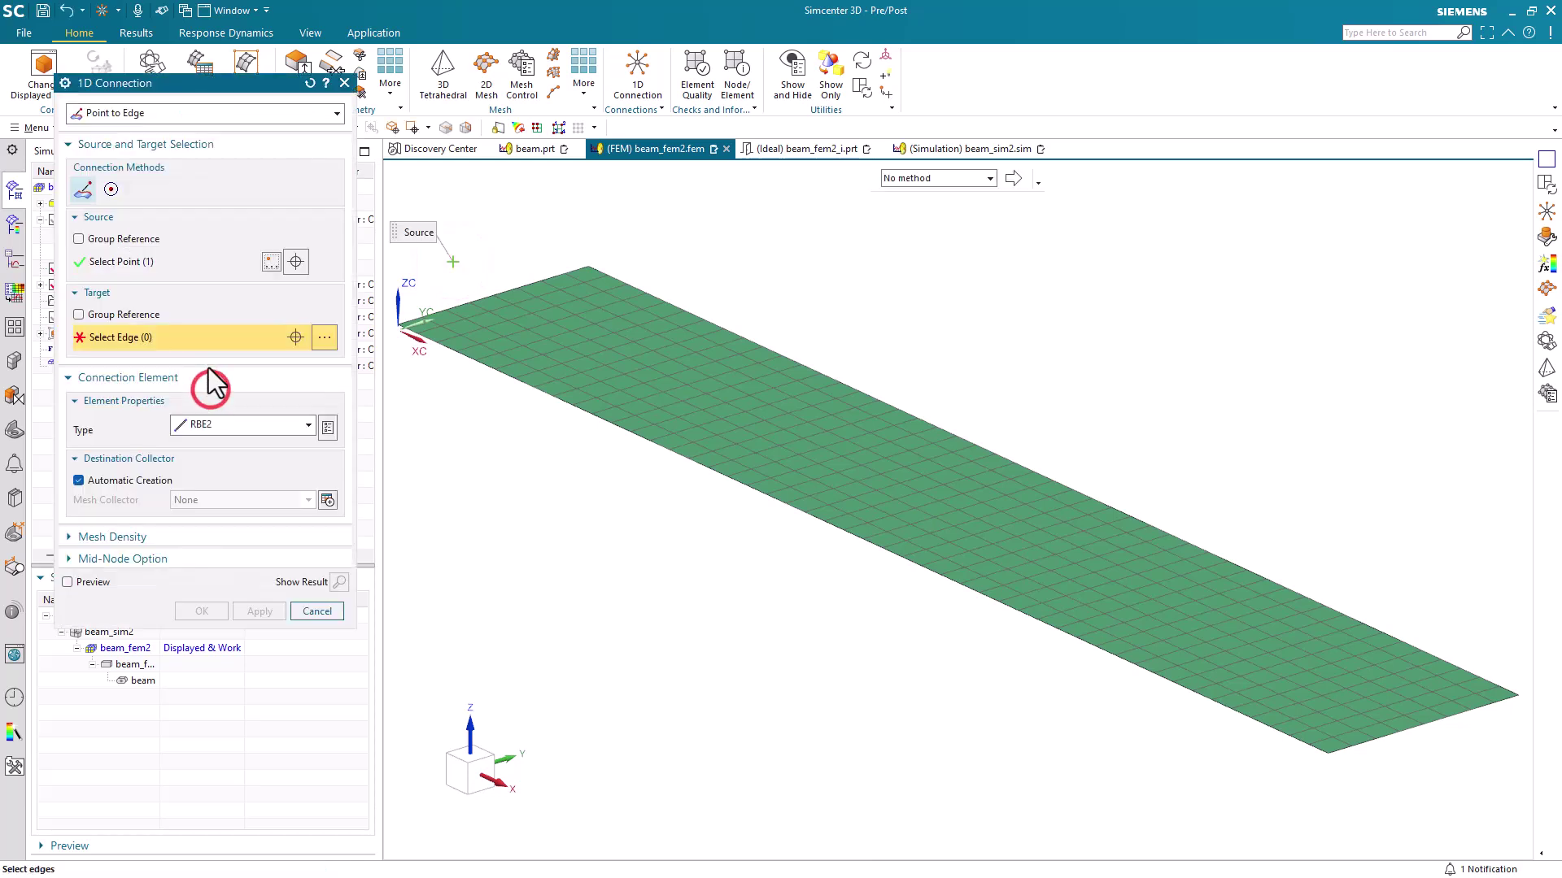
# Step: Link the point to the plate's near-end edge with an RBE2 spider, then switch to beam_sim2.sim
pyautogui.click(167, 338)
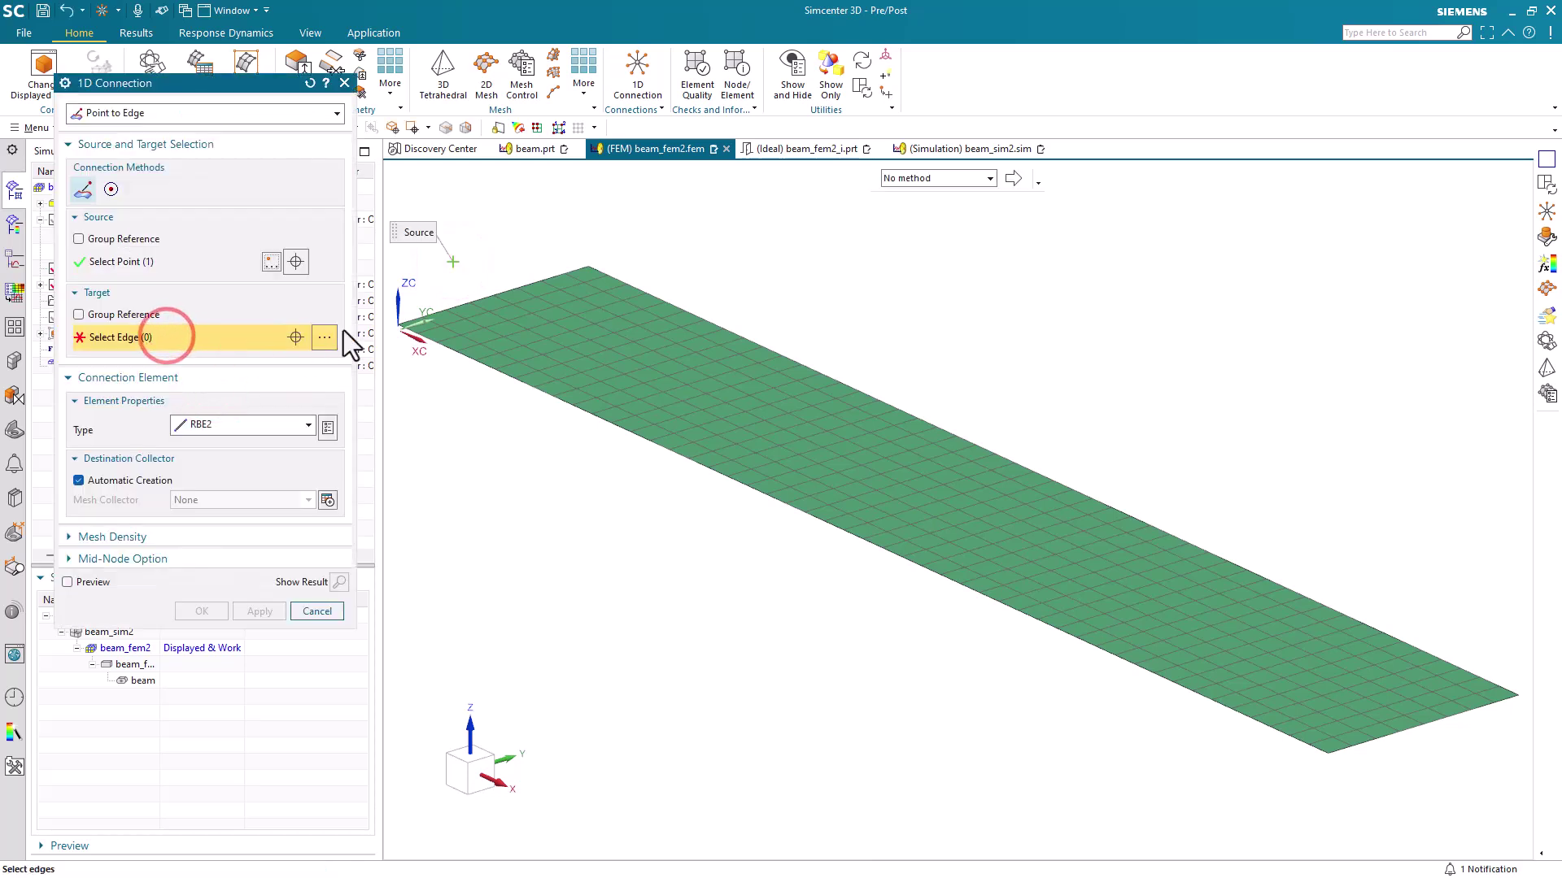
pyautogui.click(438, 306)
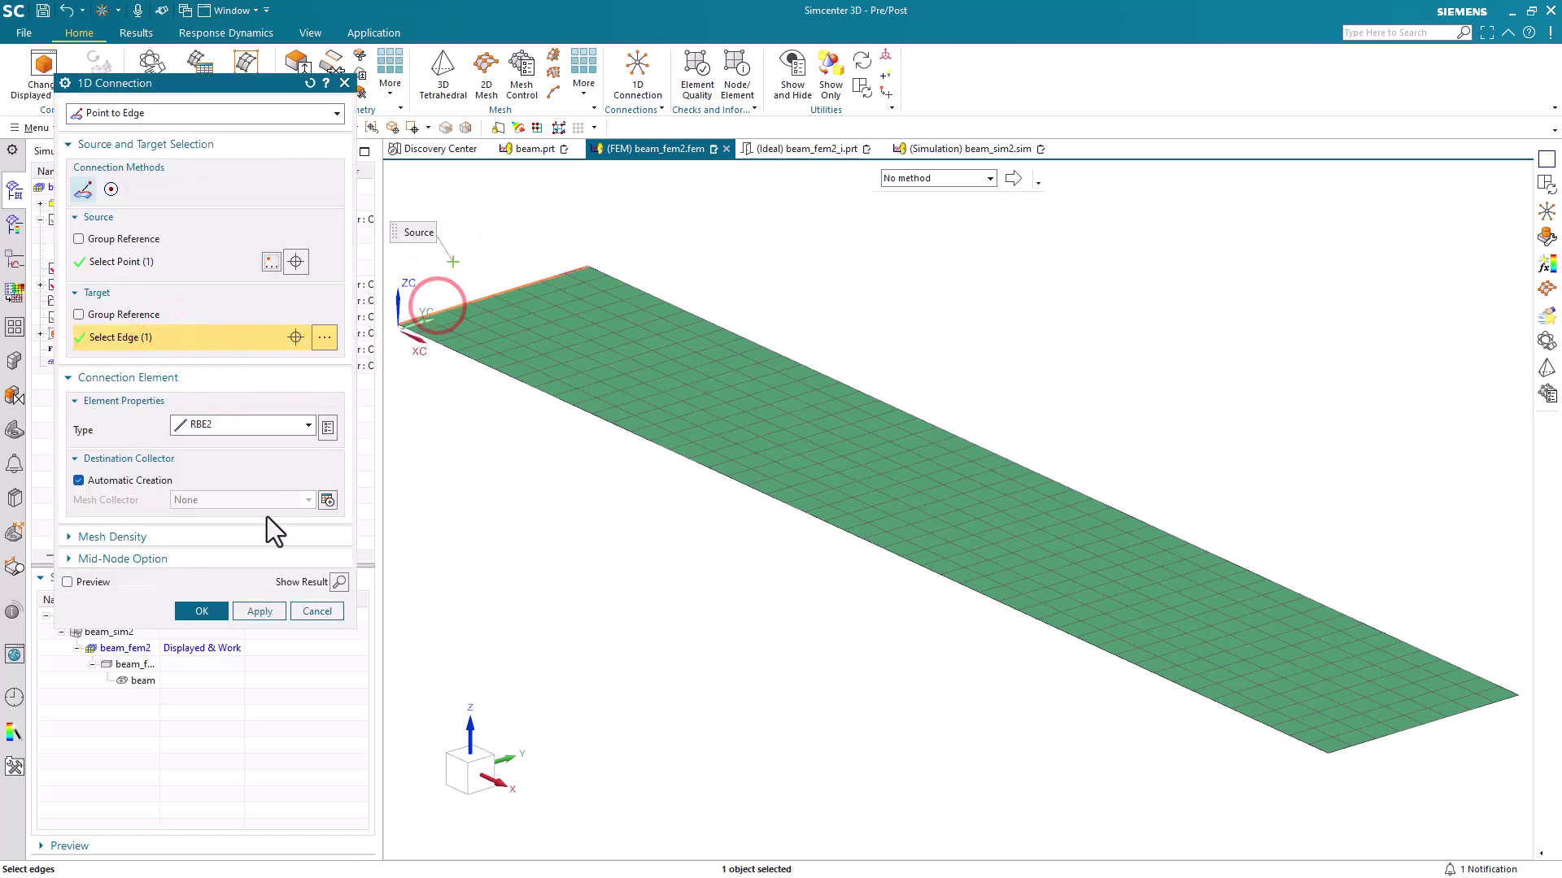
pyautogui.click(203, 610)
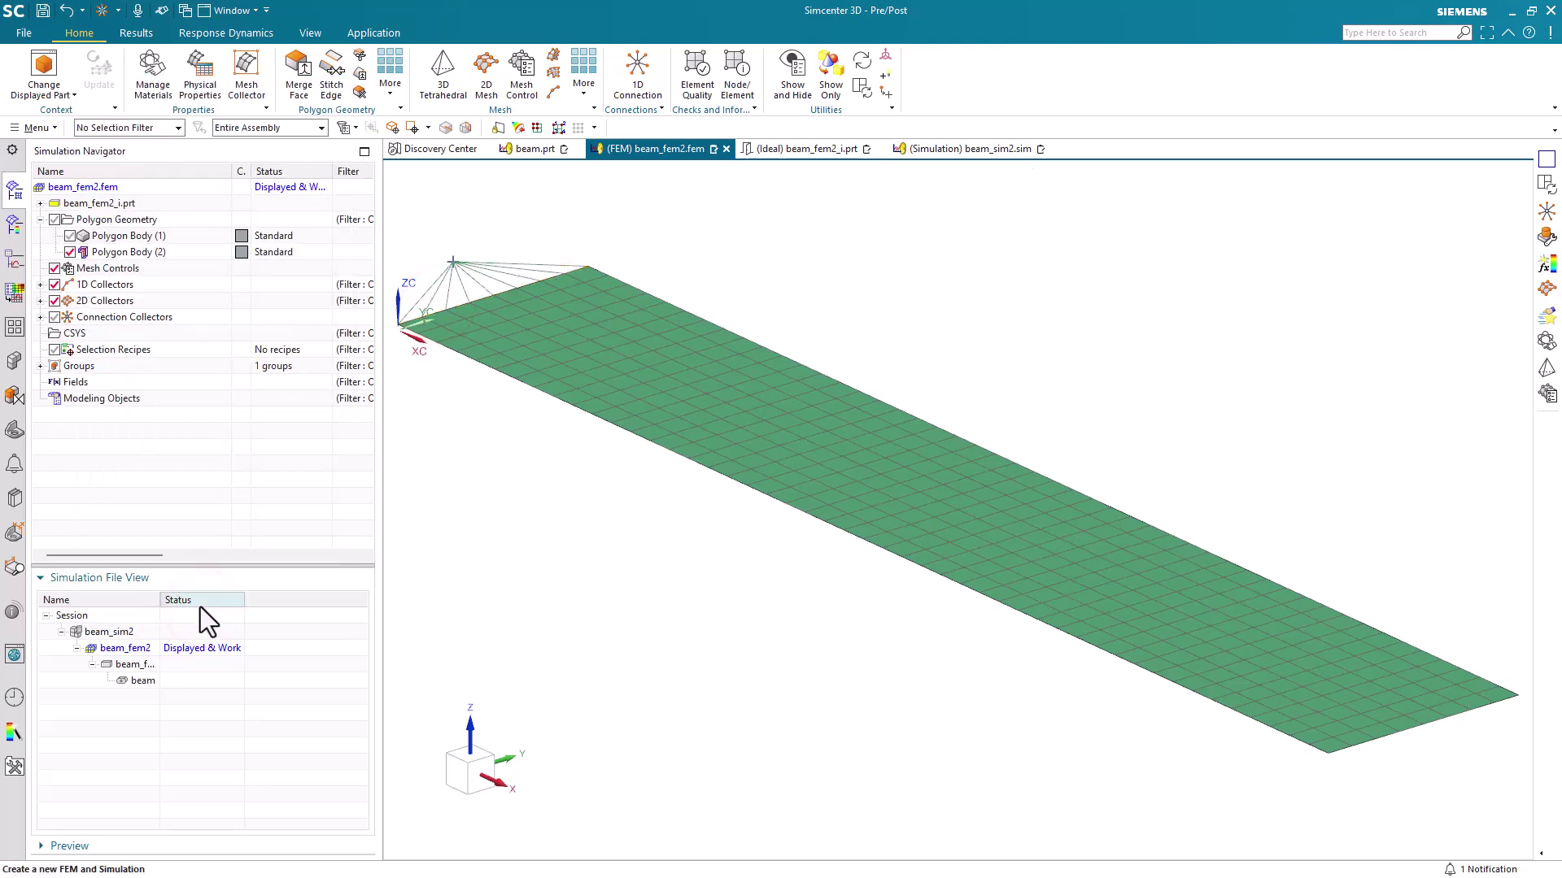
pyautogui.click(969, 149)
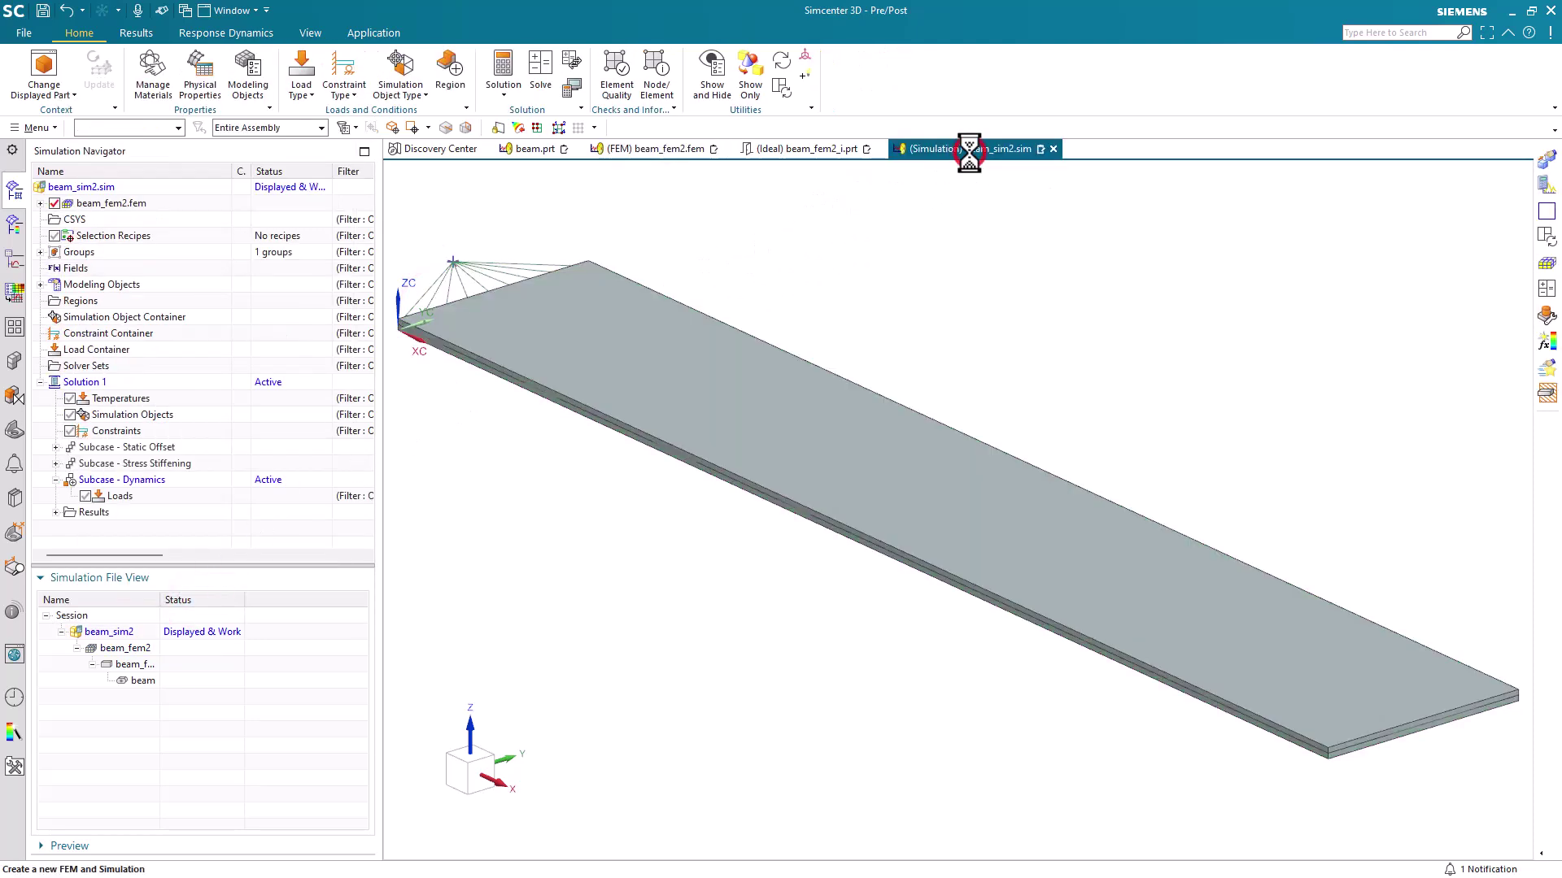
# Step: Hide Polygon Body (1) under beam_fem2.fem's Polygon Geometry so the plate mesh shows
pyautogui.click(40, 203)
pyautogui.click(55, 235)
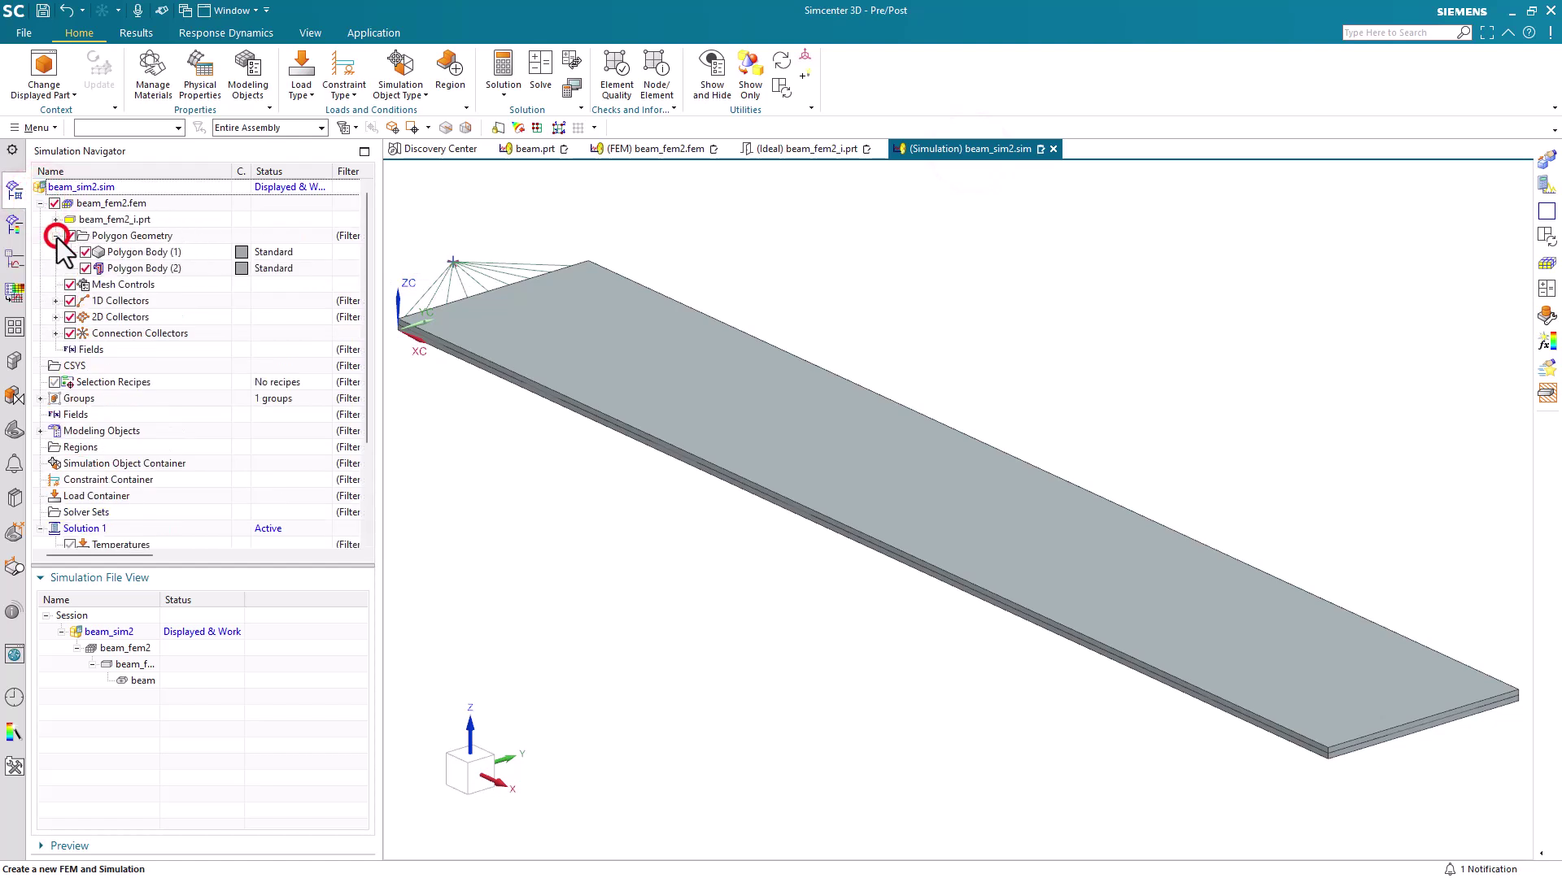
pyautogui.click(85, 251)
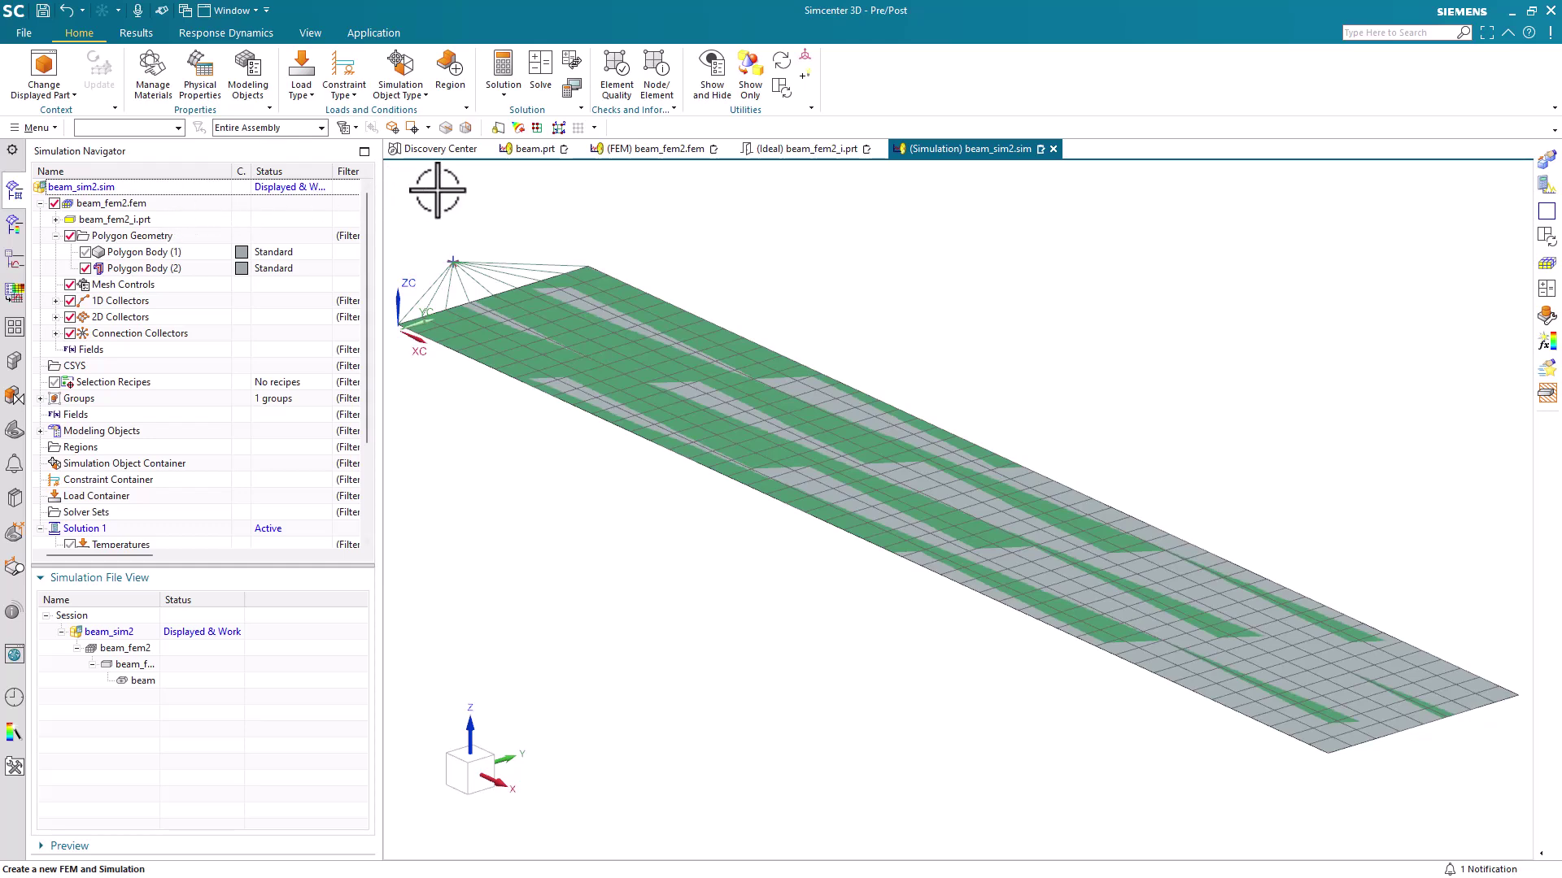
pyautogui.click(353, 94)
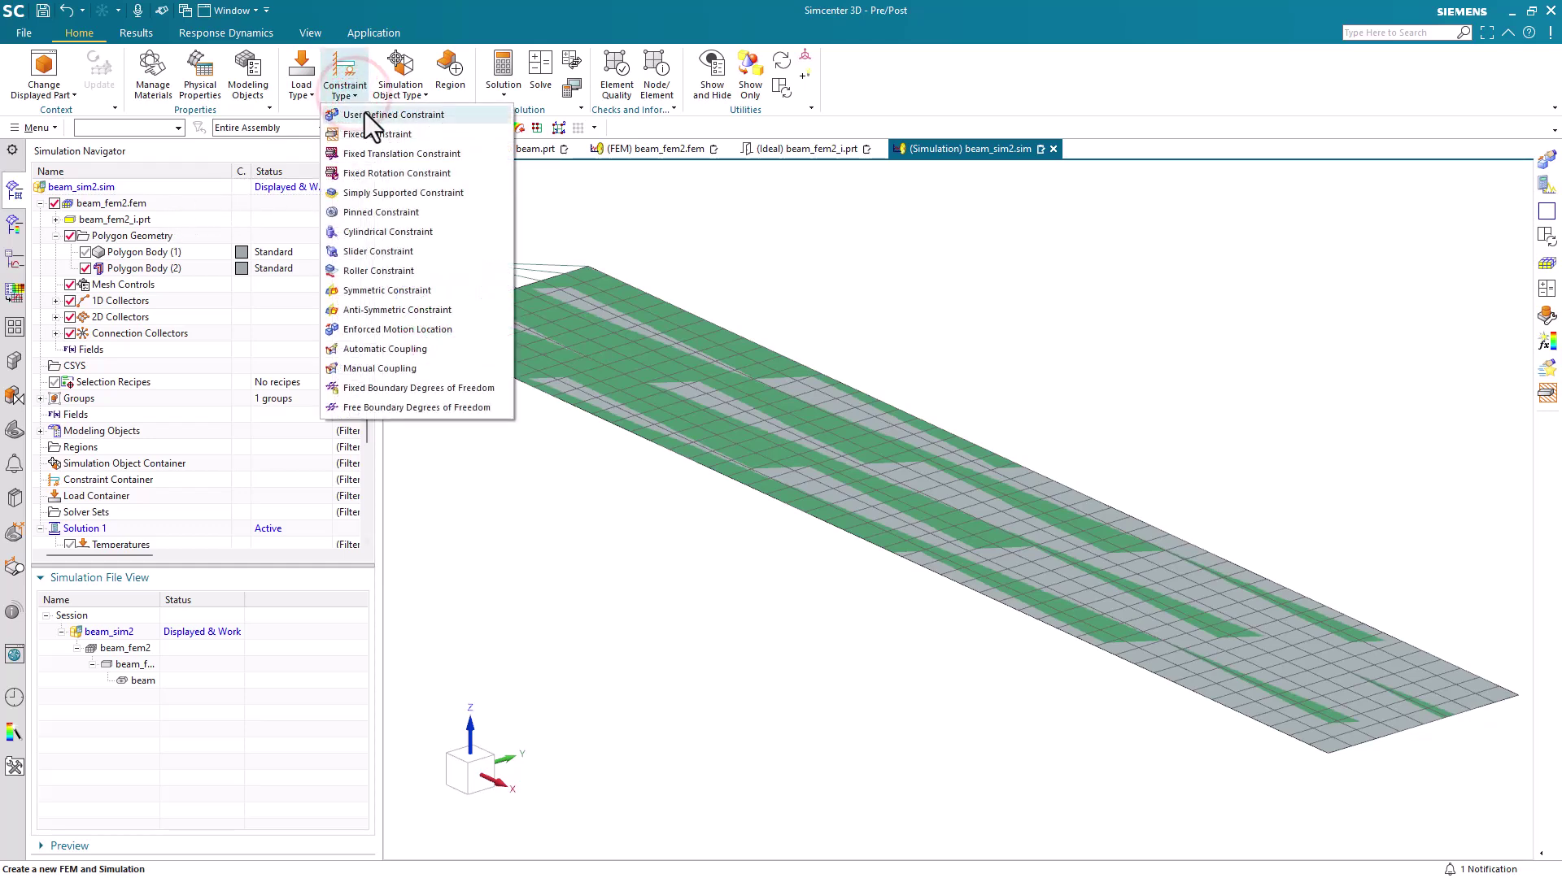
# Step: Add a user-defined constraint on the spider apex node fixing DOF1, 2, 4, 5, 6, leaving DOF3 free
pyautogui.click(365, 114)
pyautogui.click(452, 257)
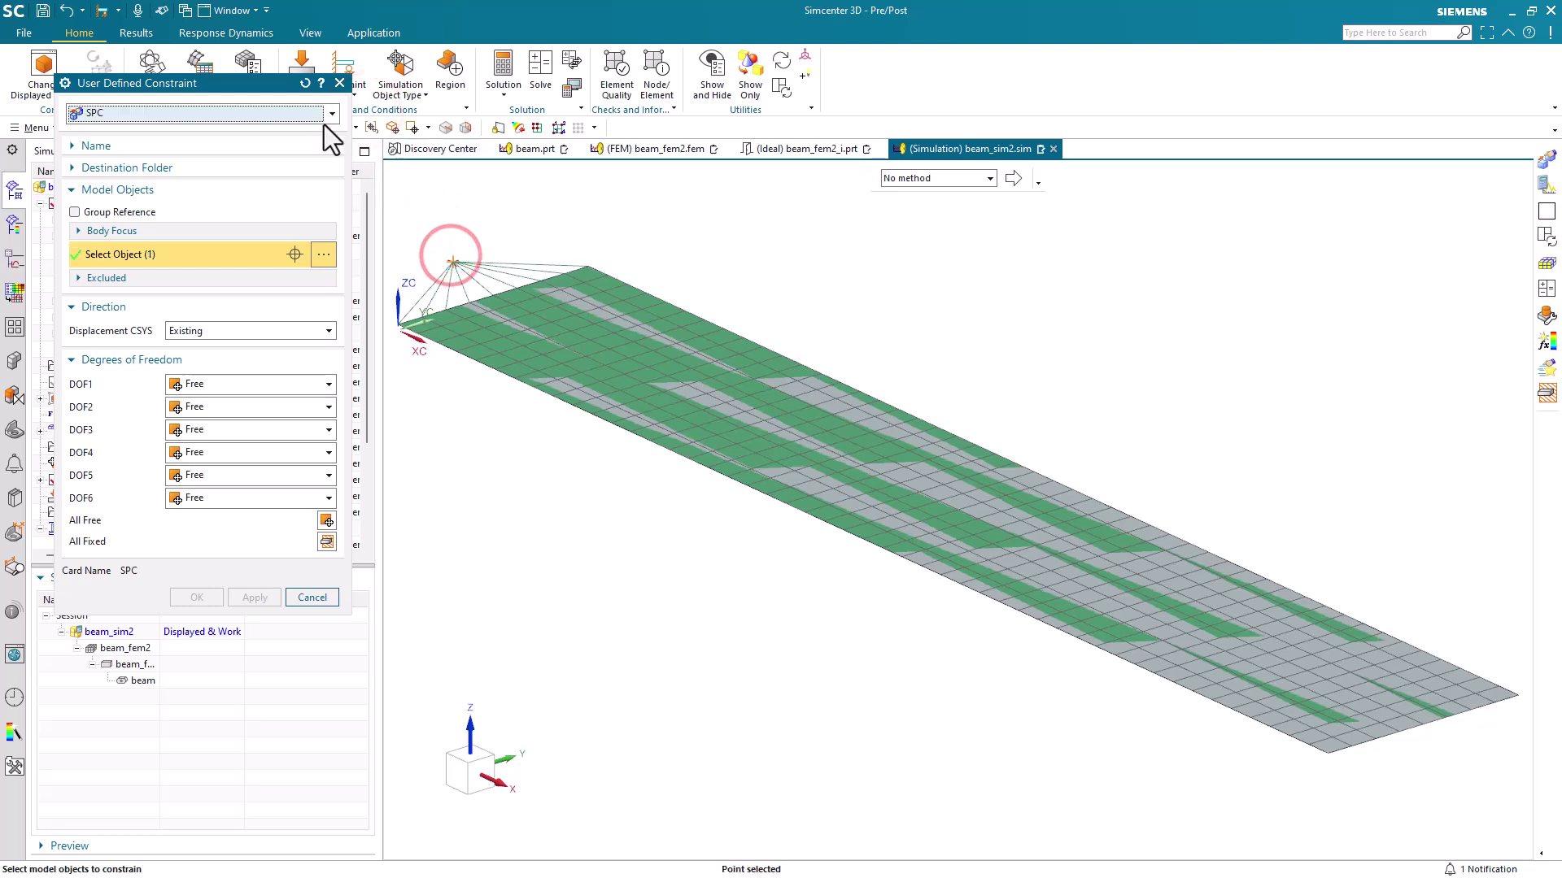
pyautogui.moveTo(280, 81); pyautogui.dragTo(296, 179)
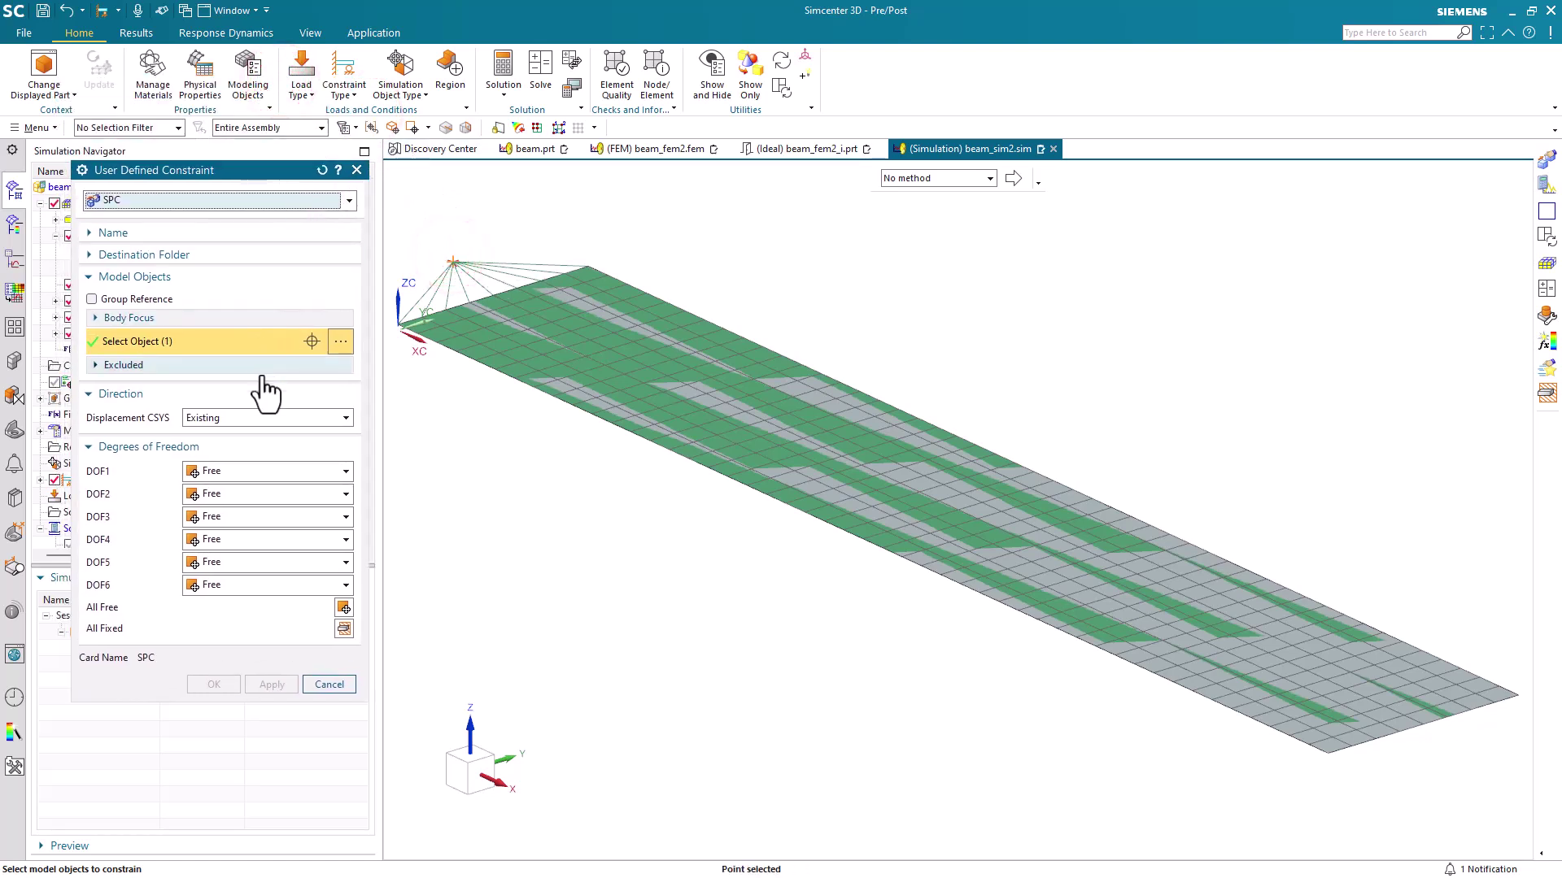
pyautogui.click(336, 630)
pyautogui.click(272, 512)
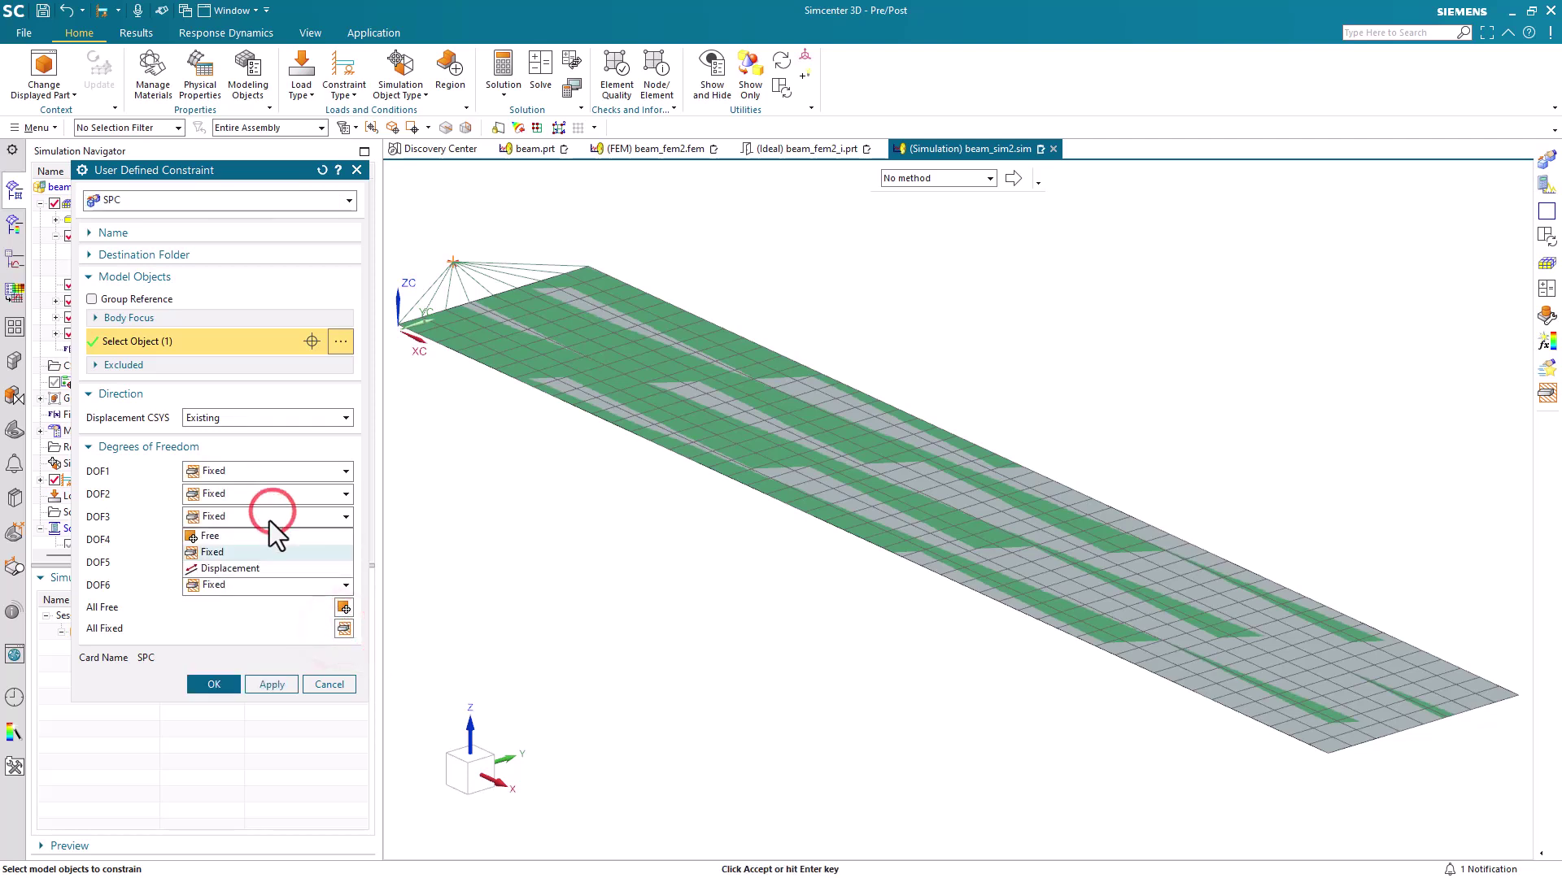
pyautogui.click(262, 537)
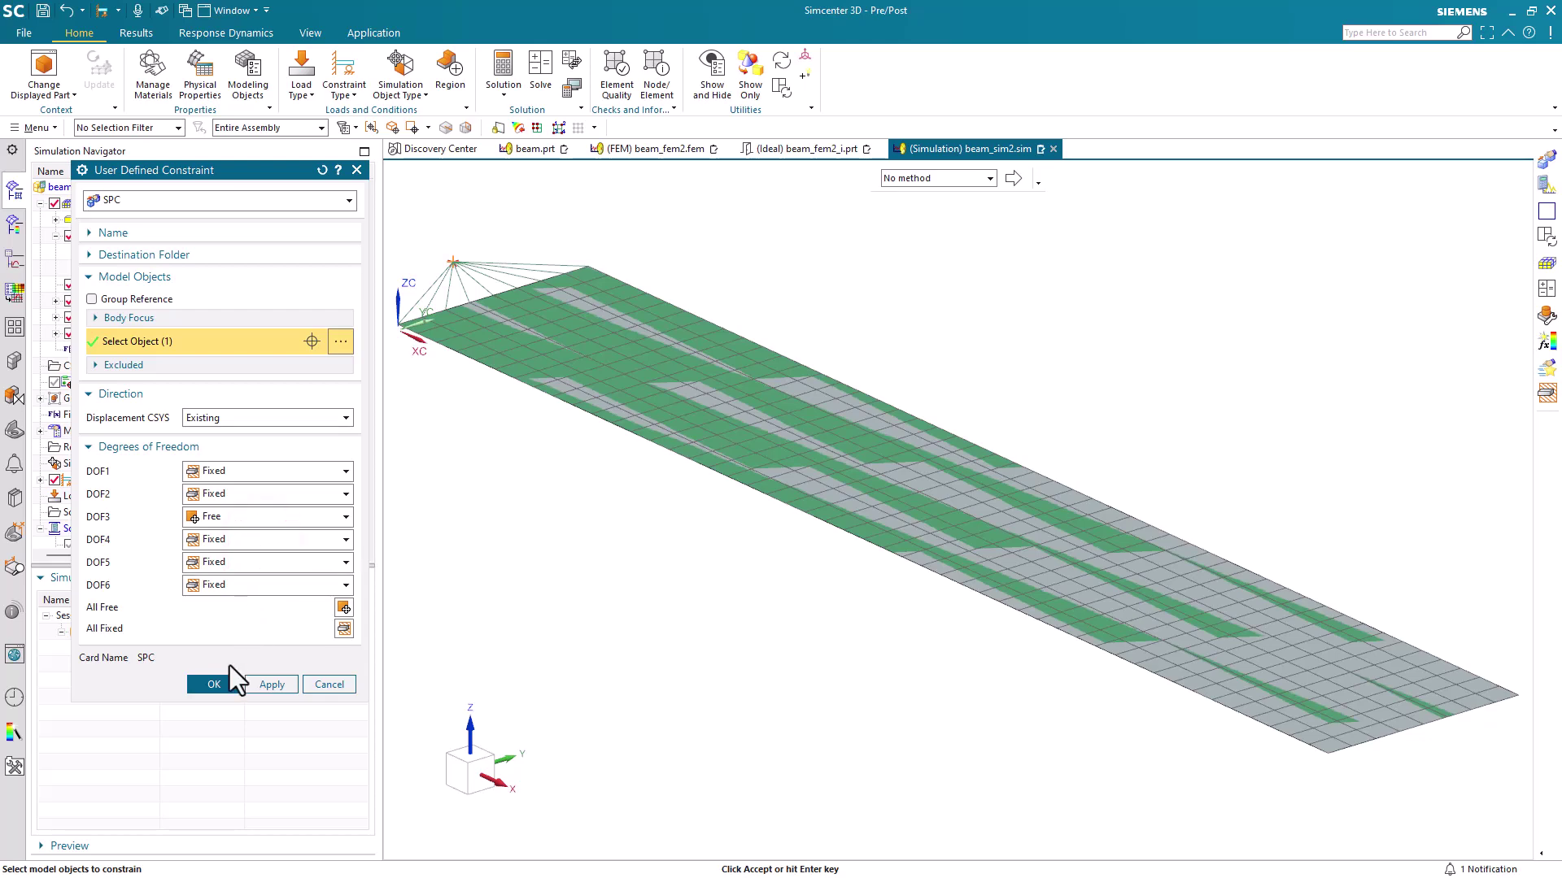
pyautogui.click(218, 685)
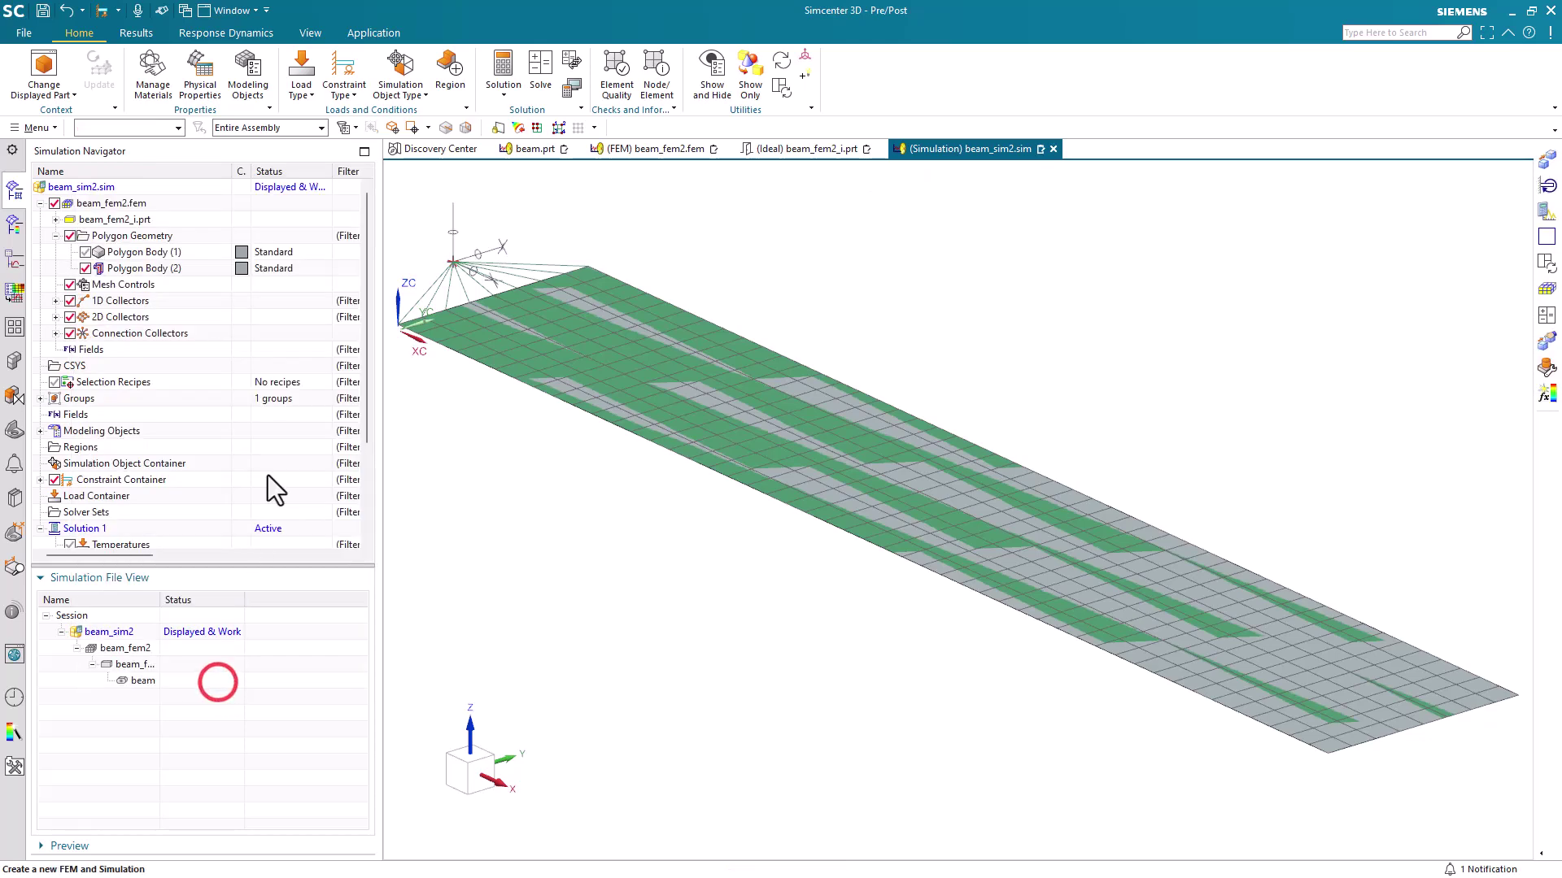
pyautogui.click(349, 84)
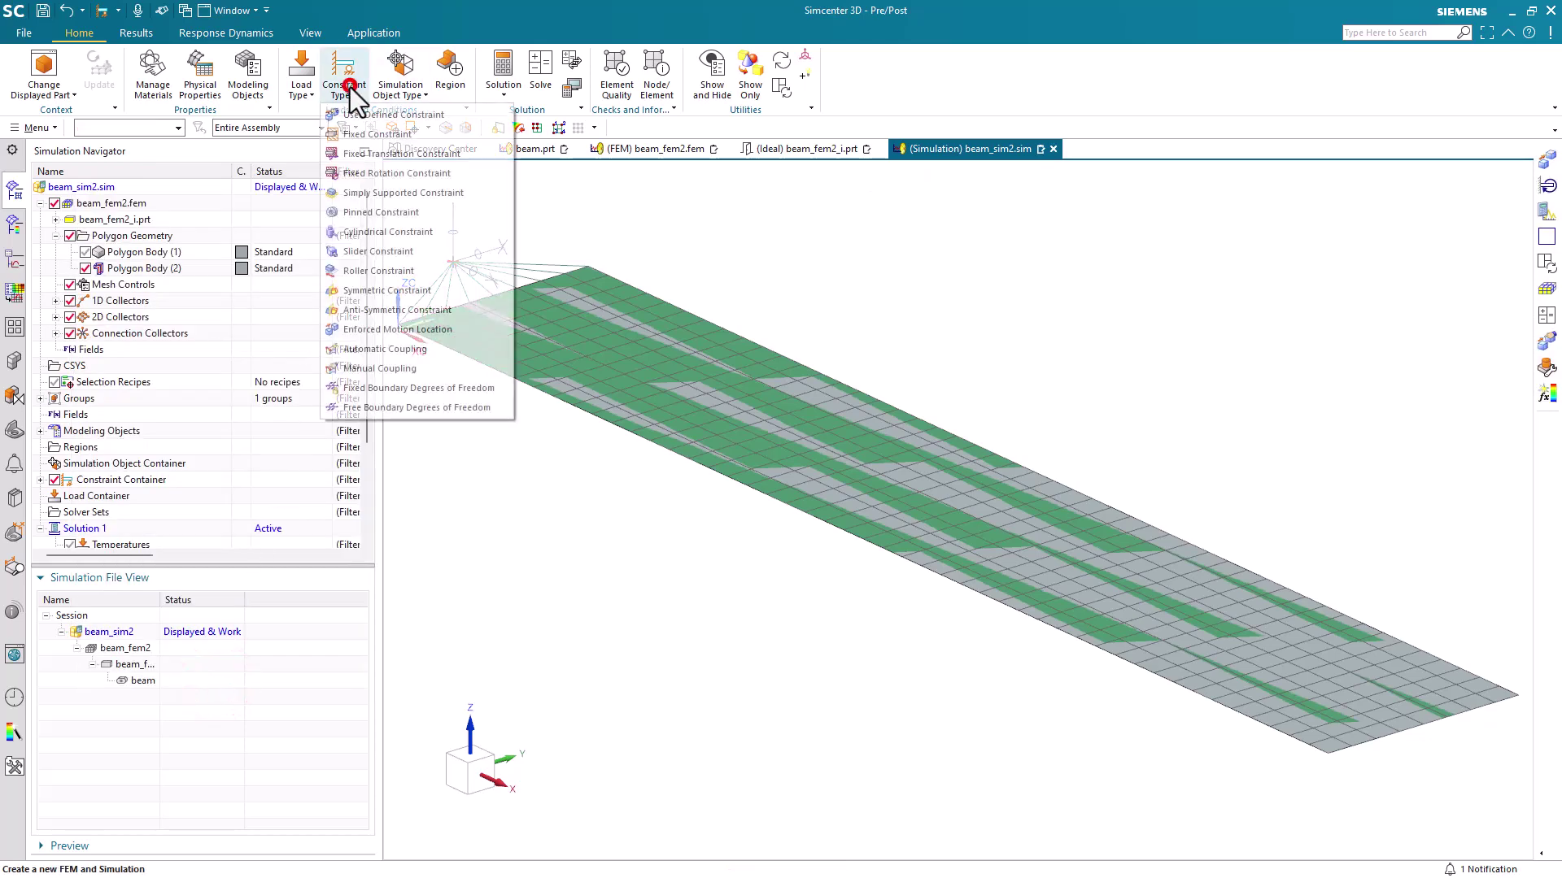
# Step: Define an enforced motion location on the spider apex point with DOF3 enforced
pyautogui.click(389, 326)
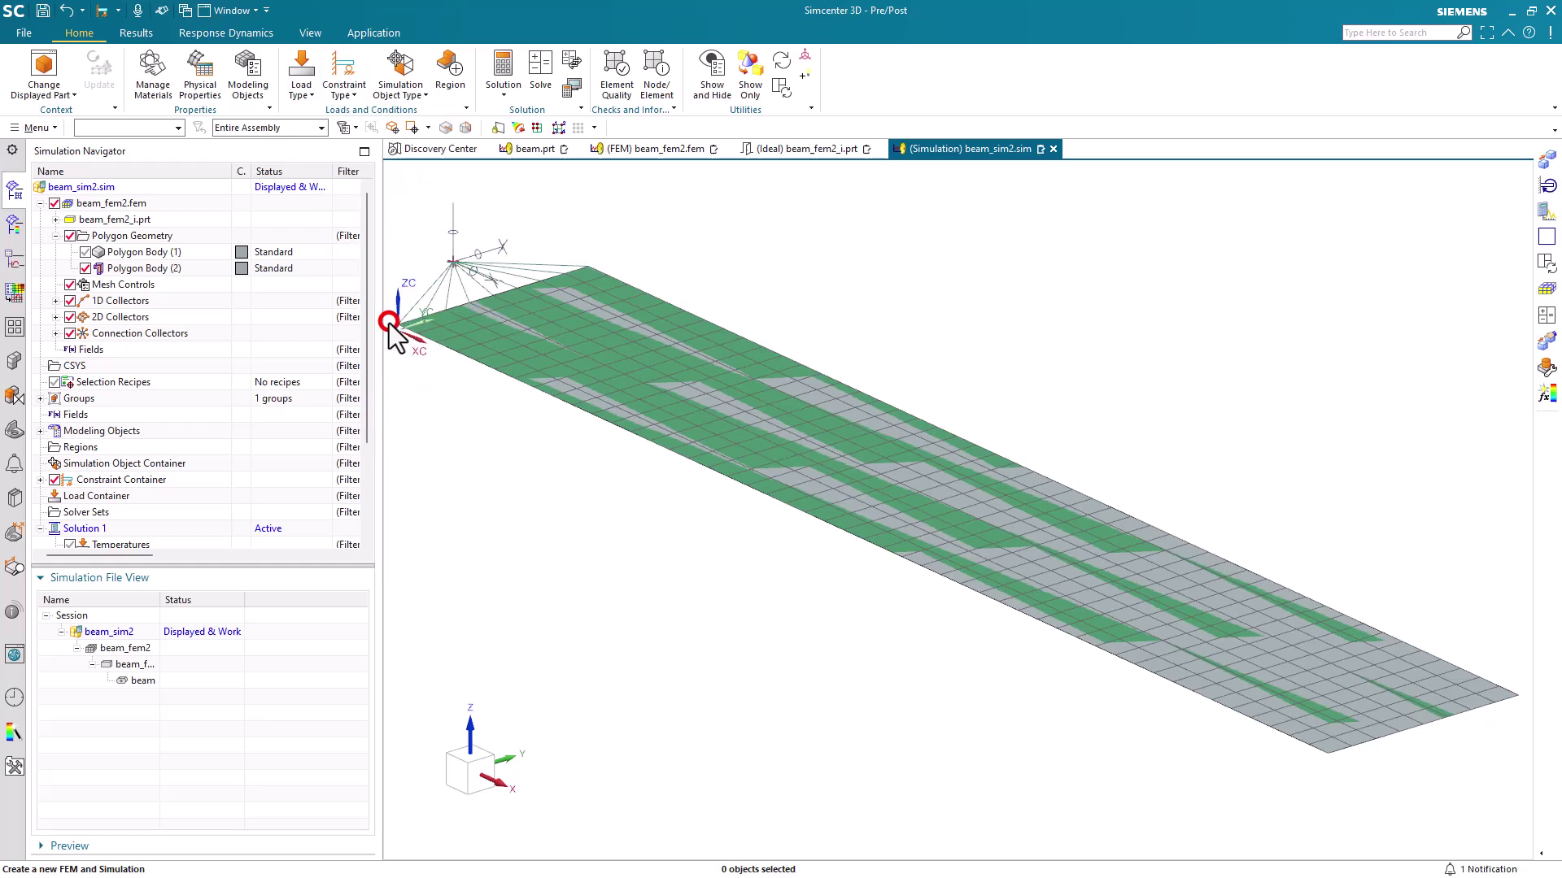
pyautogui.click(453, 257)
pyautogui.click(281, 480)
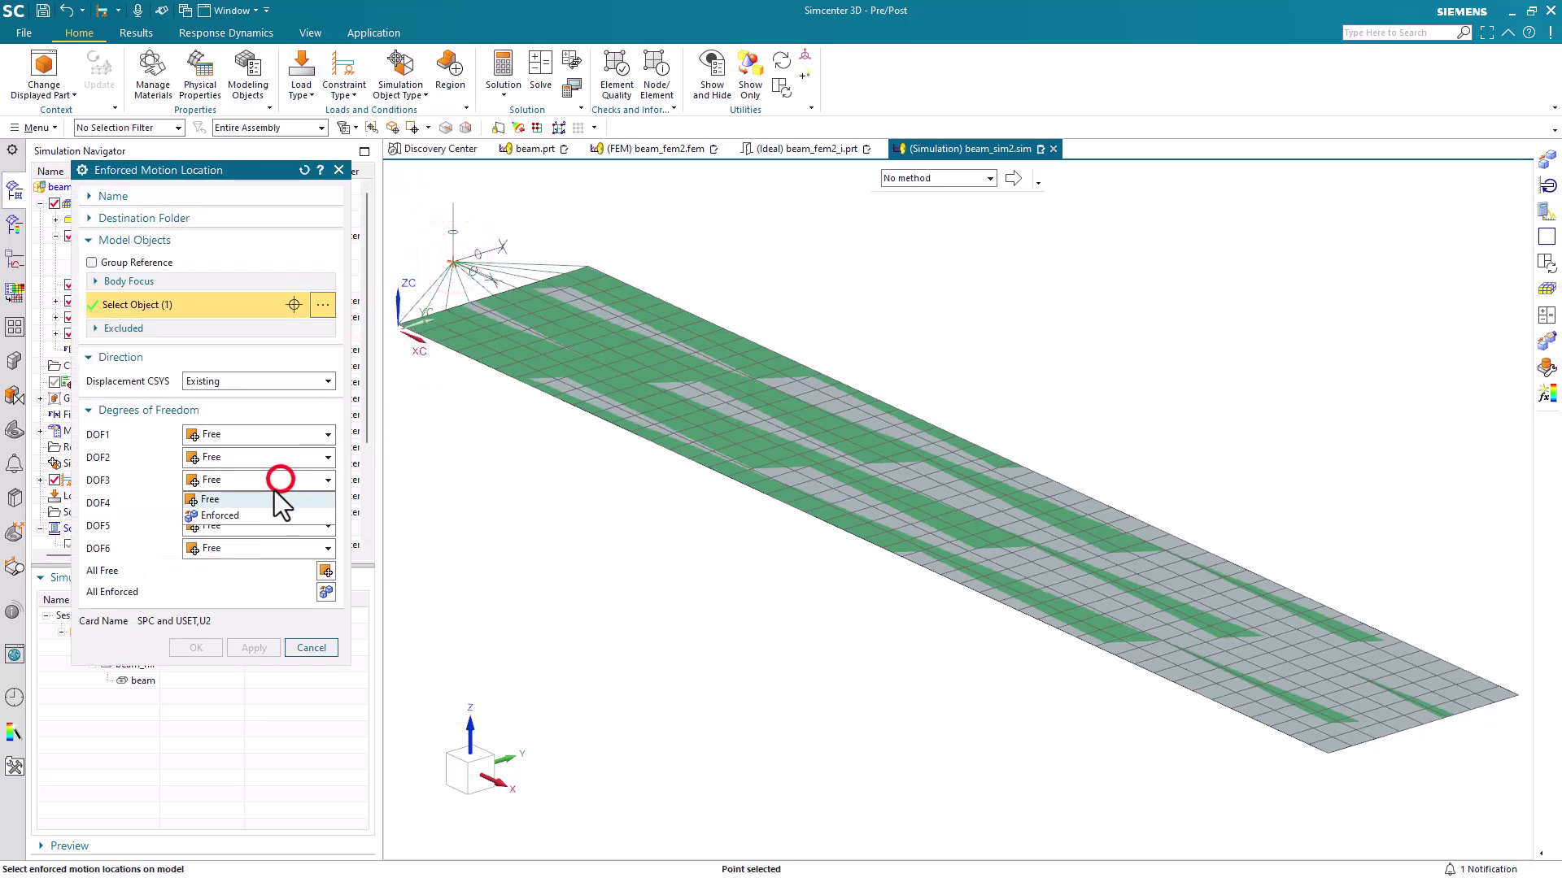
pyautogui.click(266, 515)
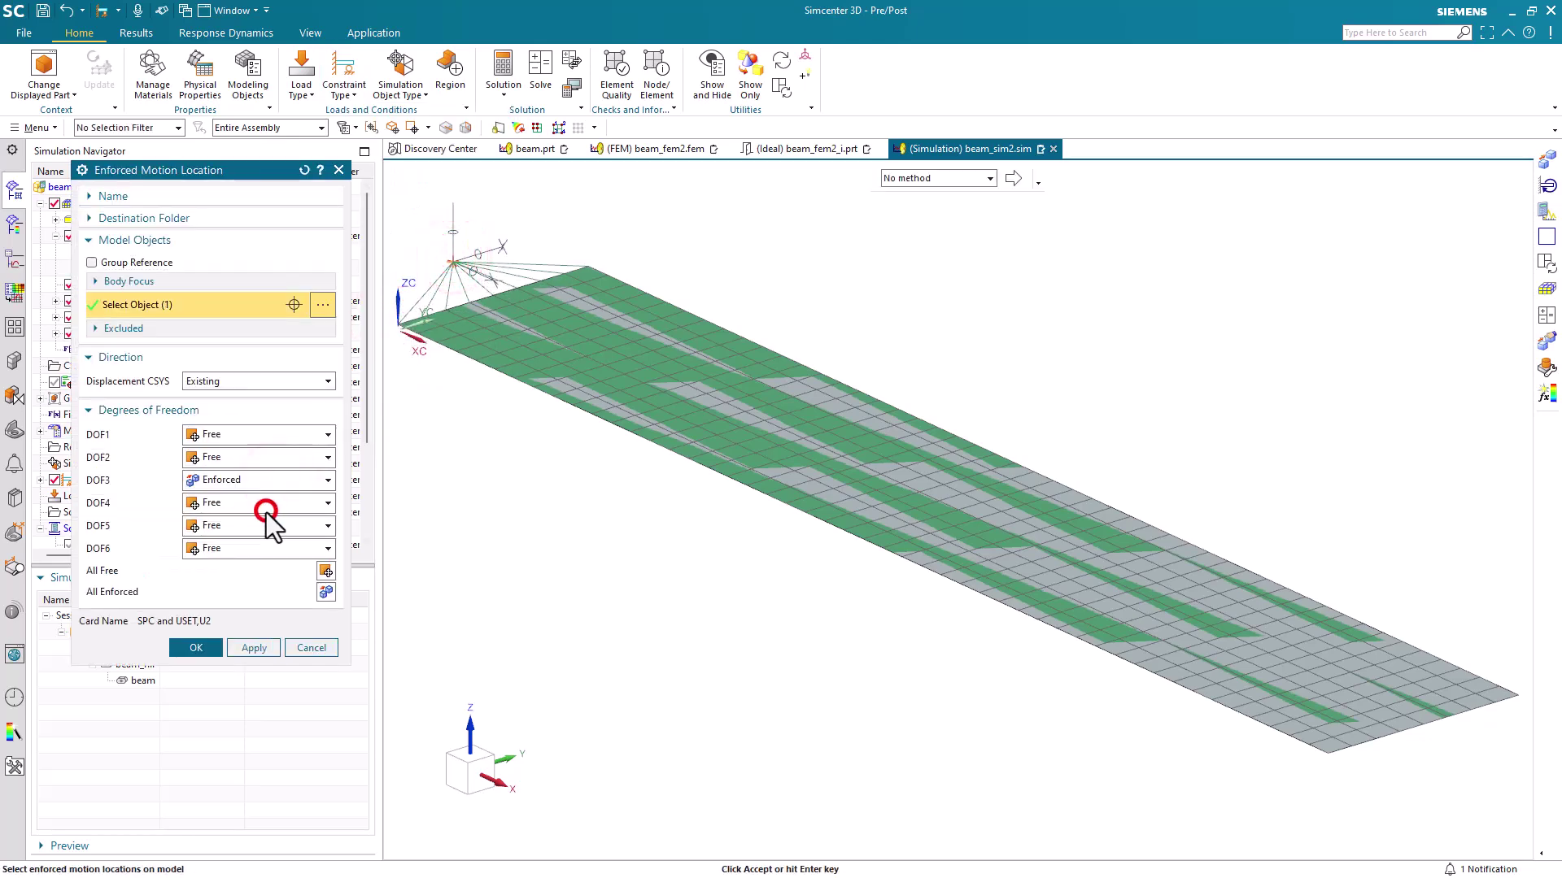
pyautogui.click(195, 648)
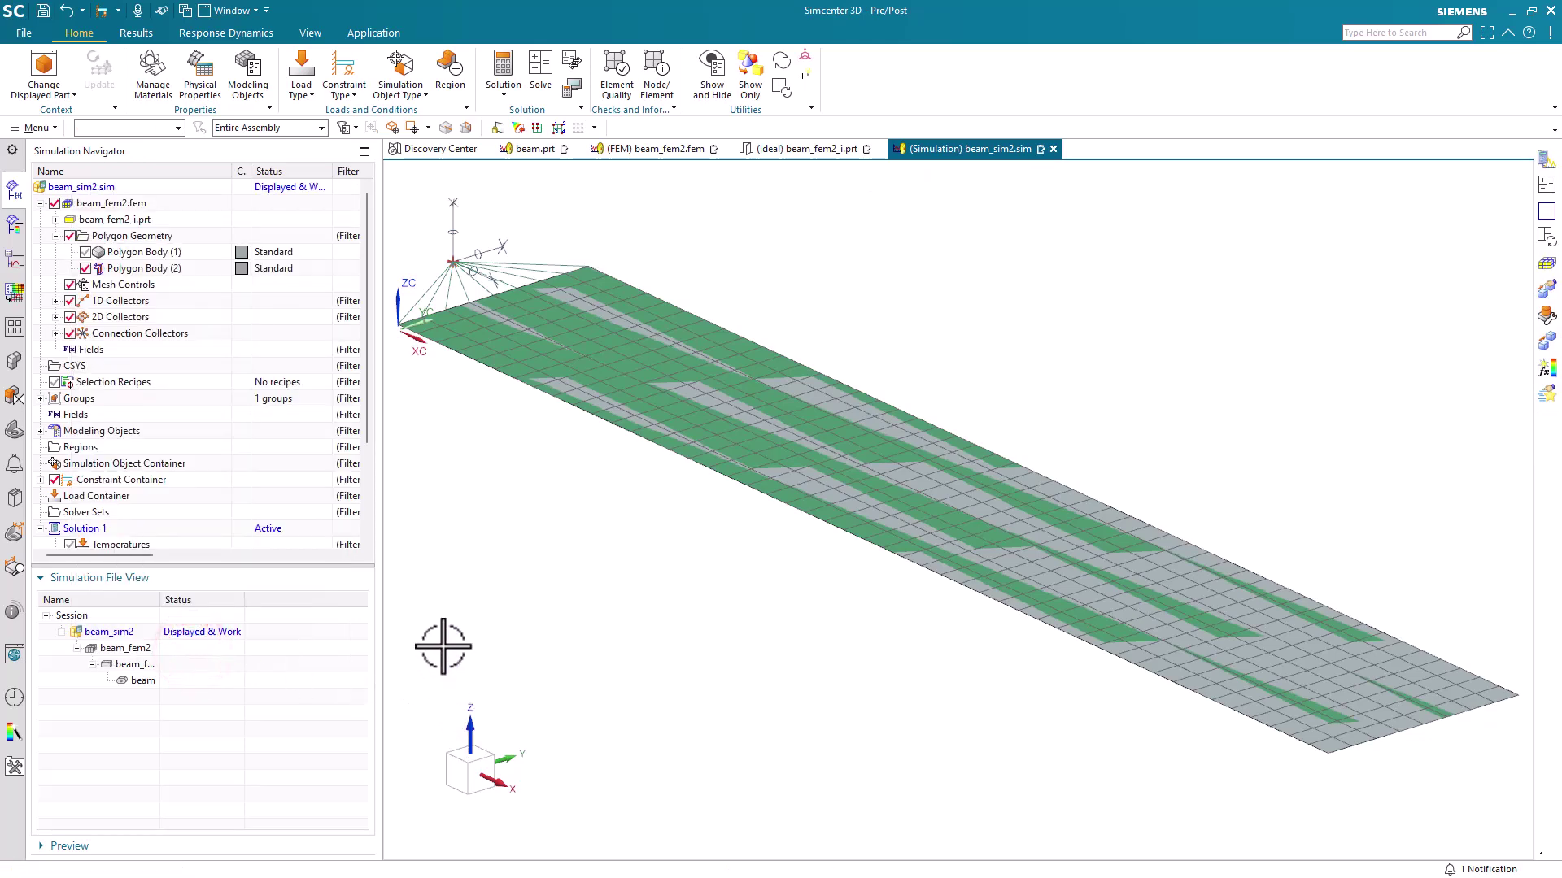
# Step: Solve Solution 1 with Simcenter Nastran and close the solution, information and job monitor windows
pyautogui.click(535, 80)
pyautogui.click(217, 399)
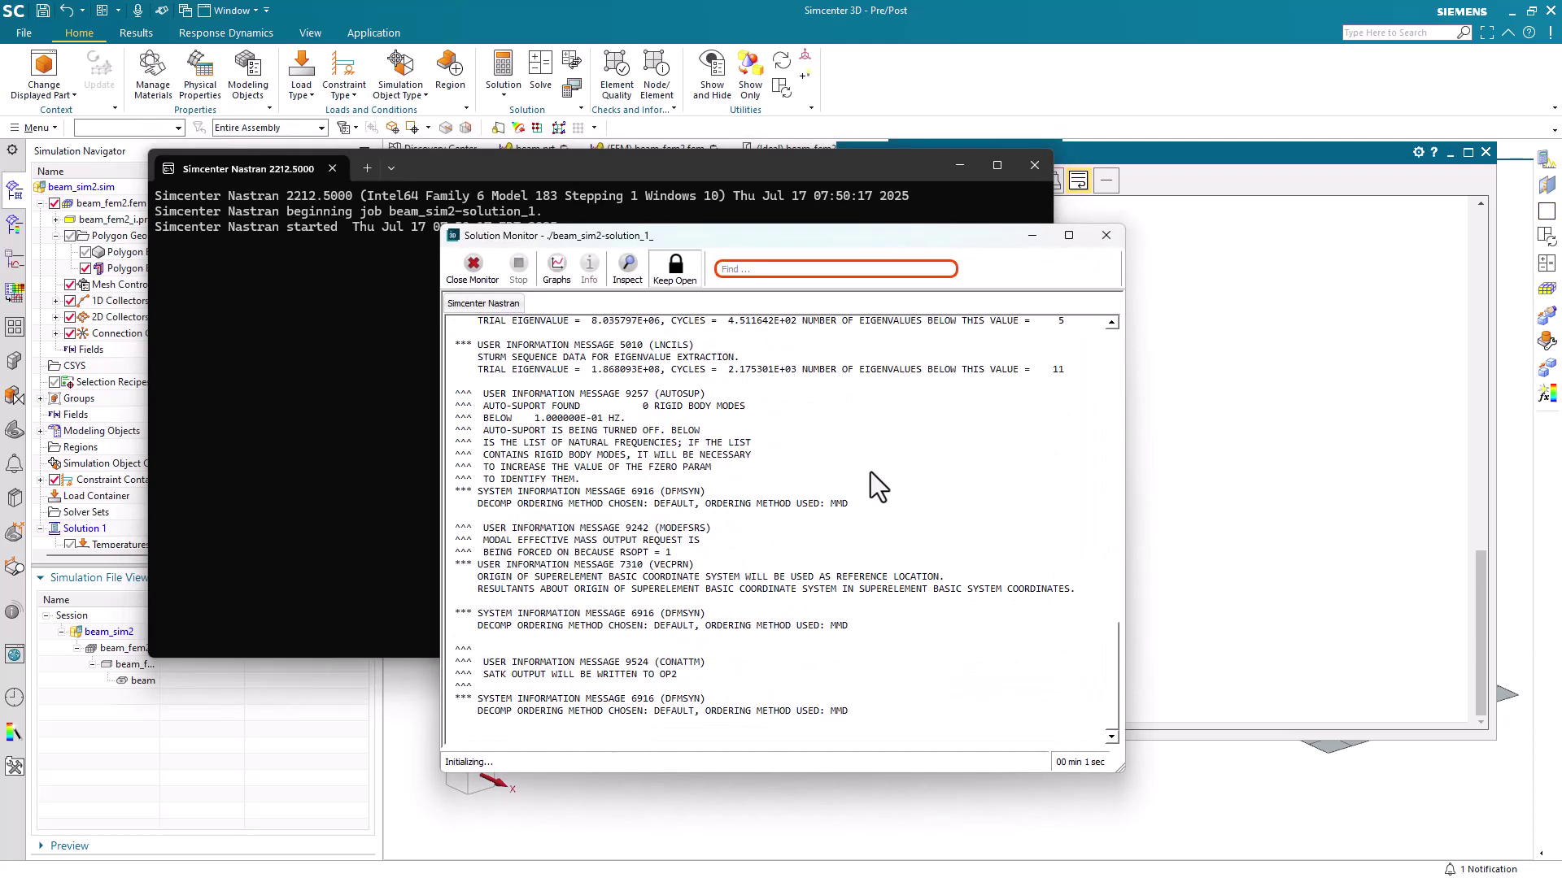
pyautogui.click(1111, 237)
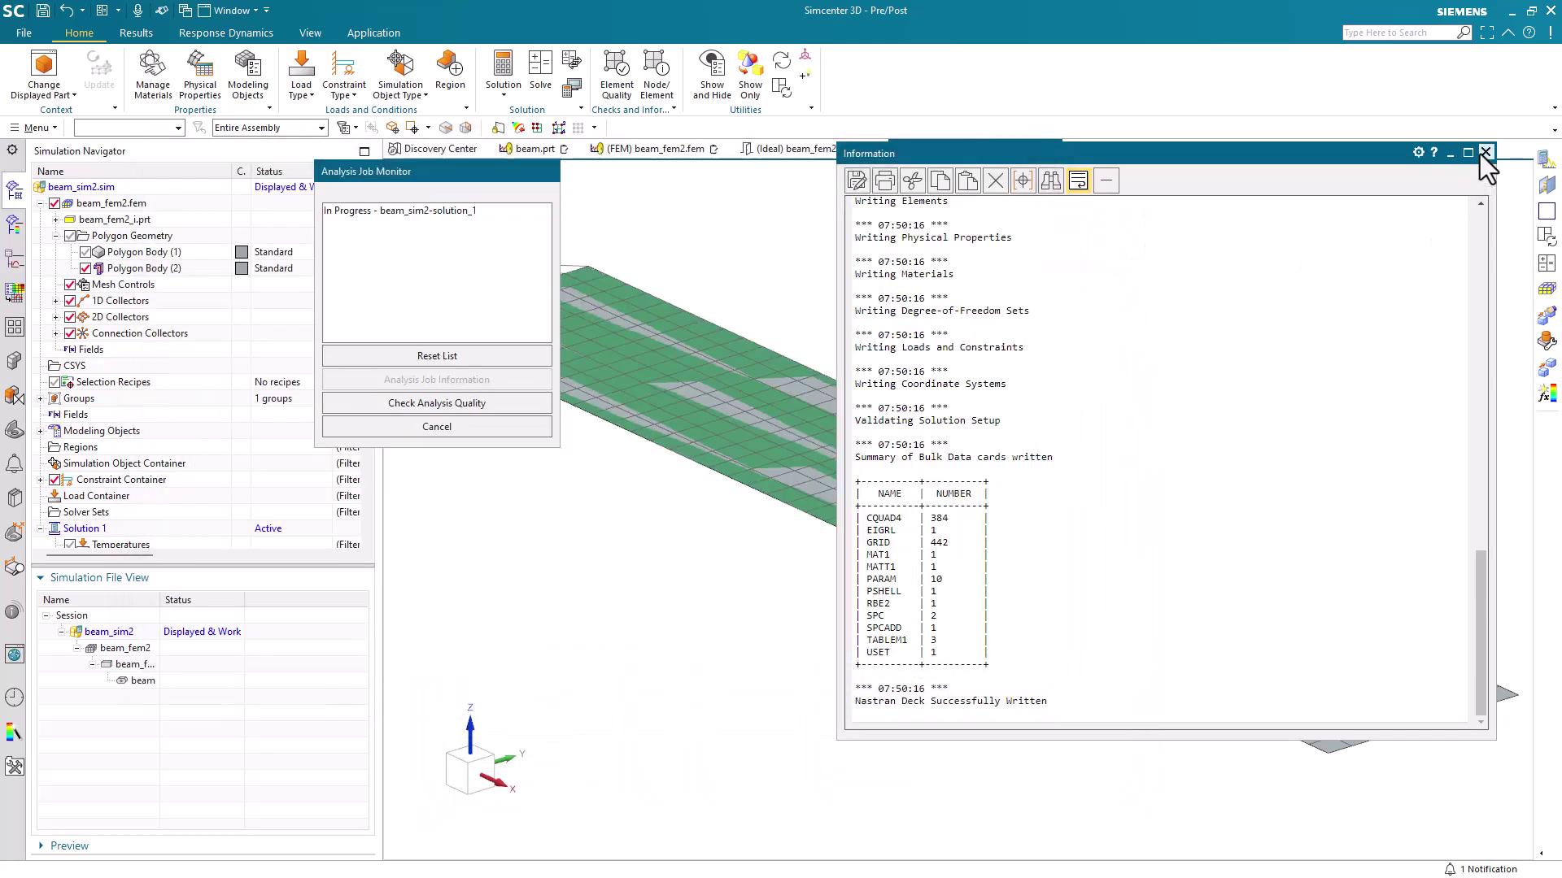
pyautogui.click(1485, 153)
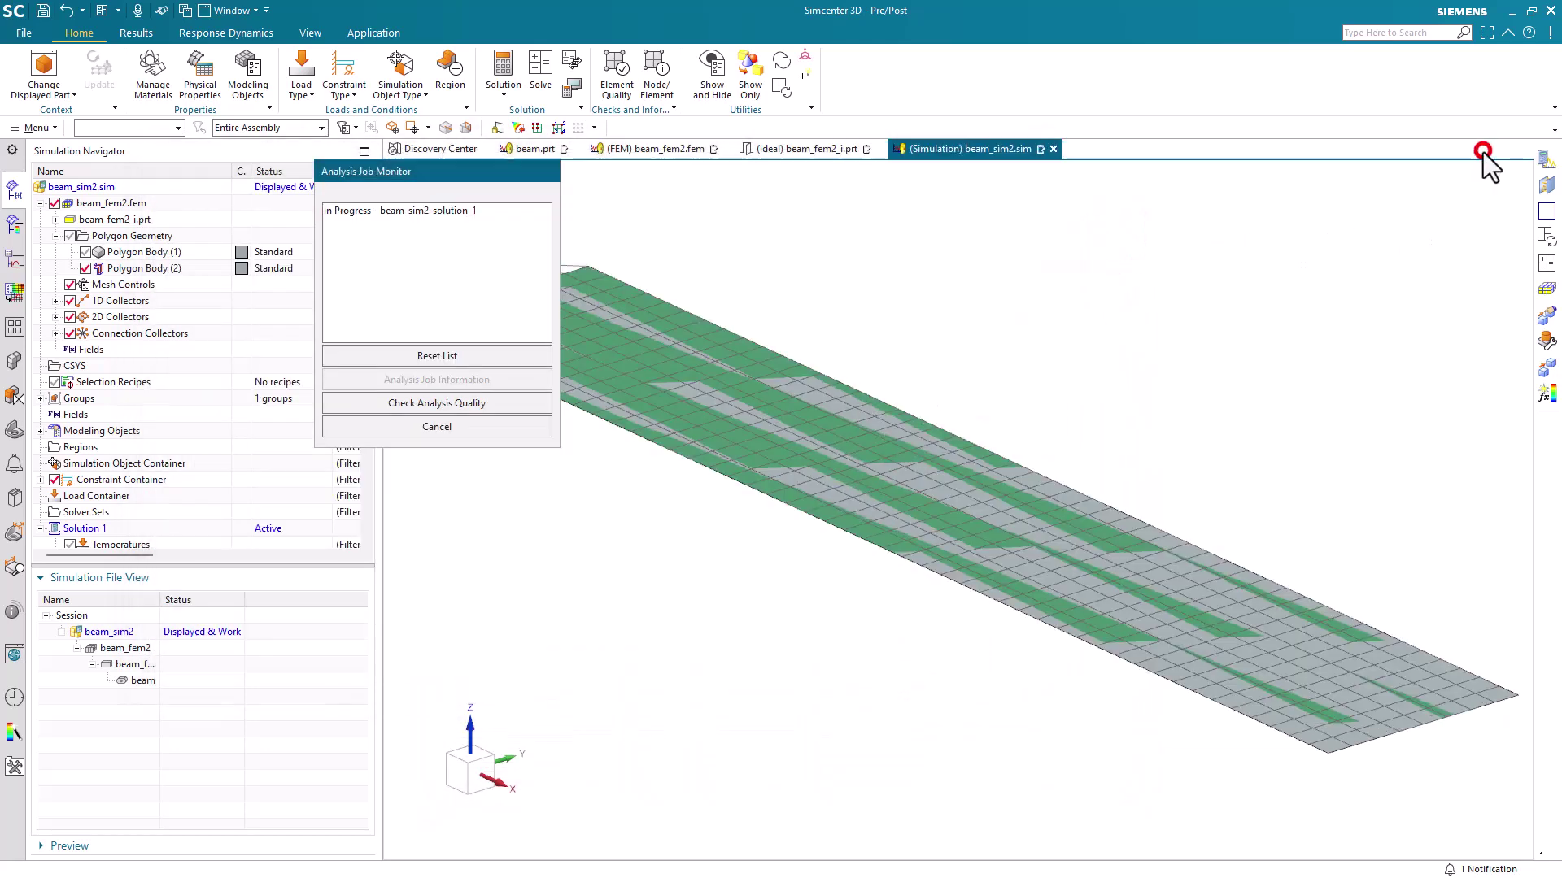
pyautogui.click(538, 428)
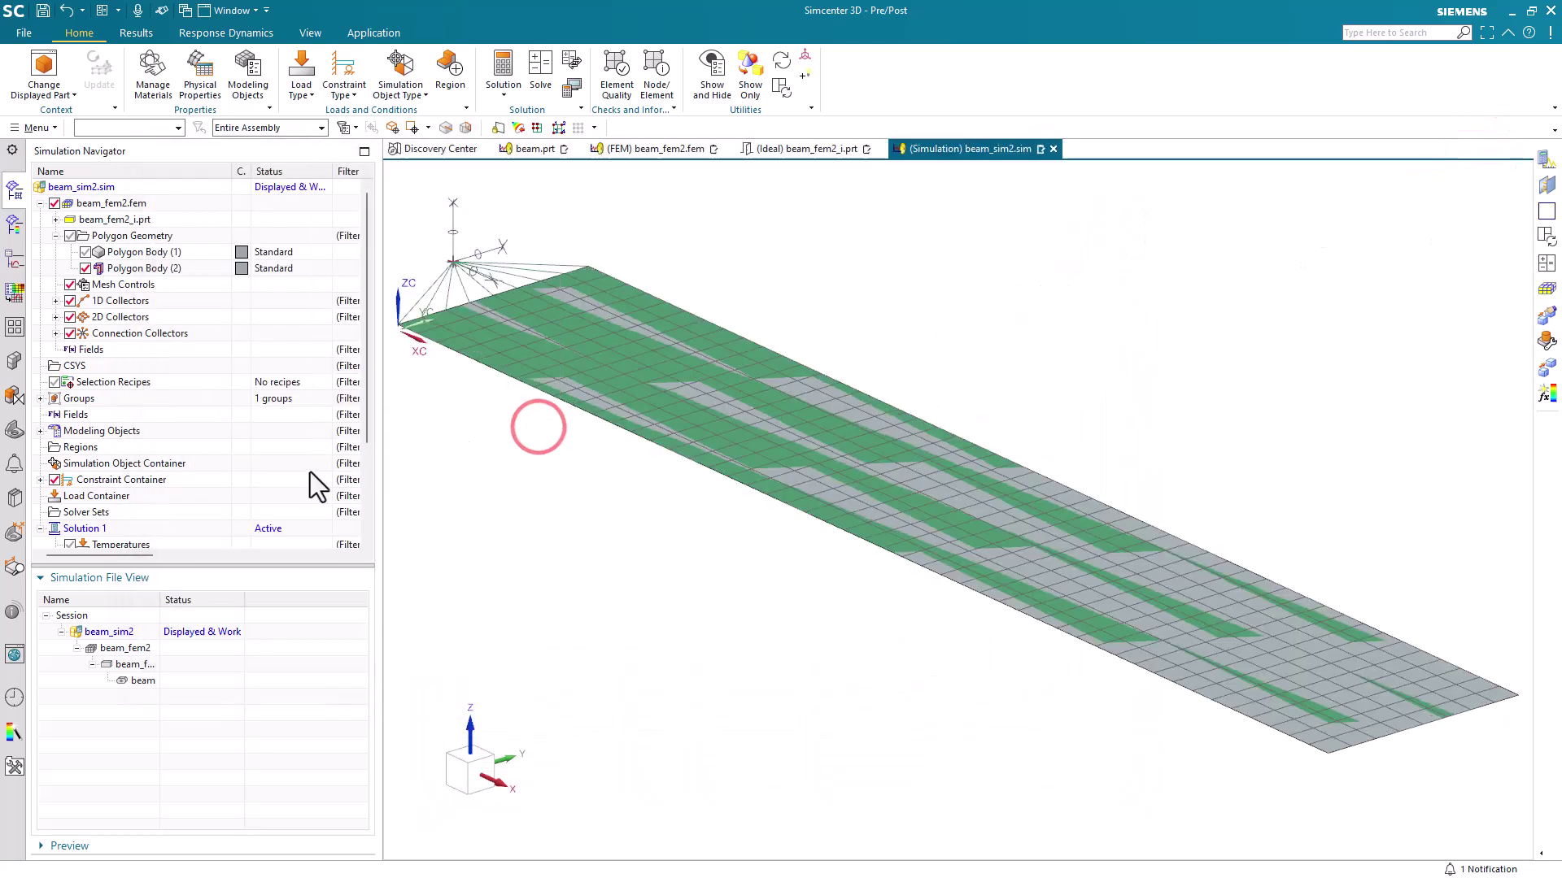
pyautogui.scroll(-3, 305, 474)
# Step: Load the results and plot Mode 1's 22.02 Hz nodal displacement
pyautogui.doubleClick(111, 529)
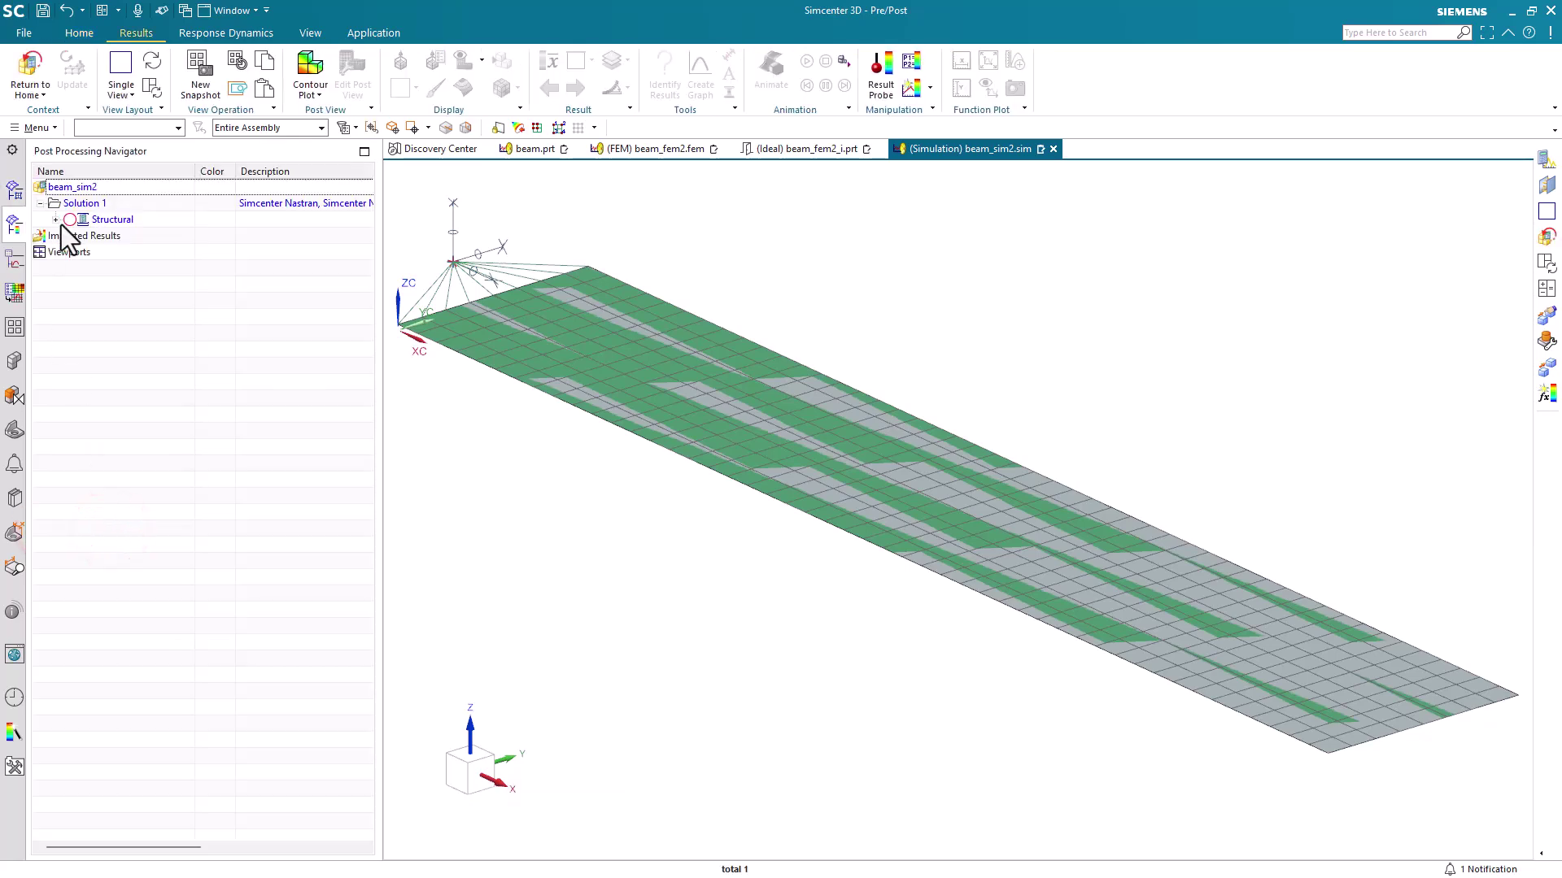
pyautogui.click(57, 221)
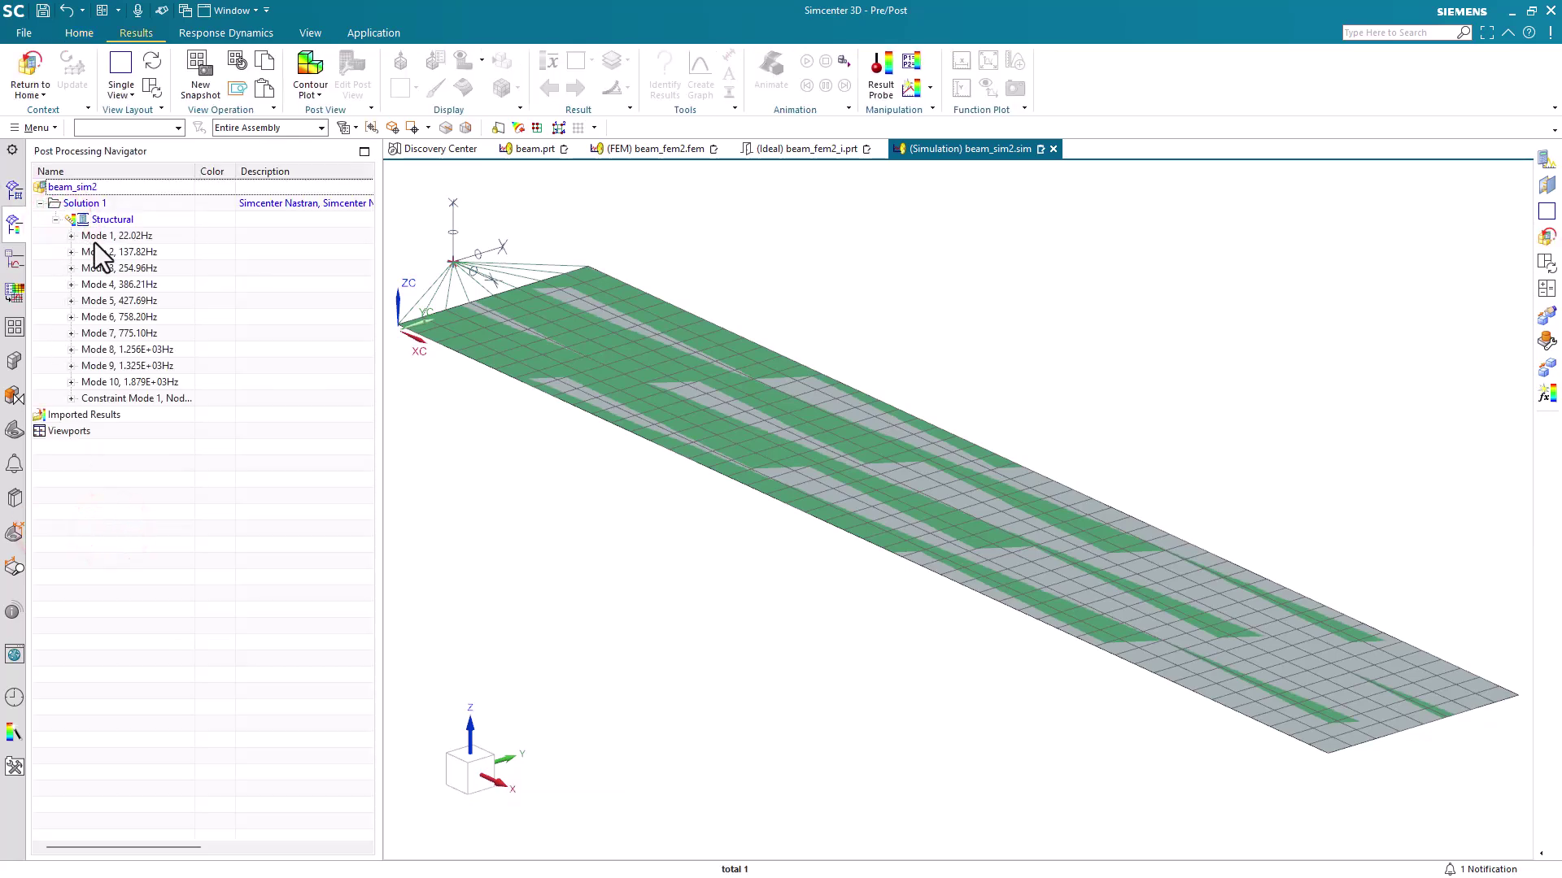
pyautogui.click(71, 236)
pyautogui.doubleClick(146, 256)
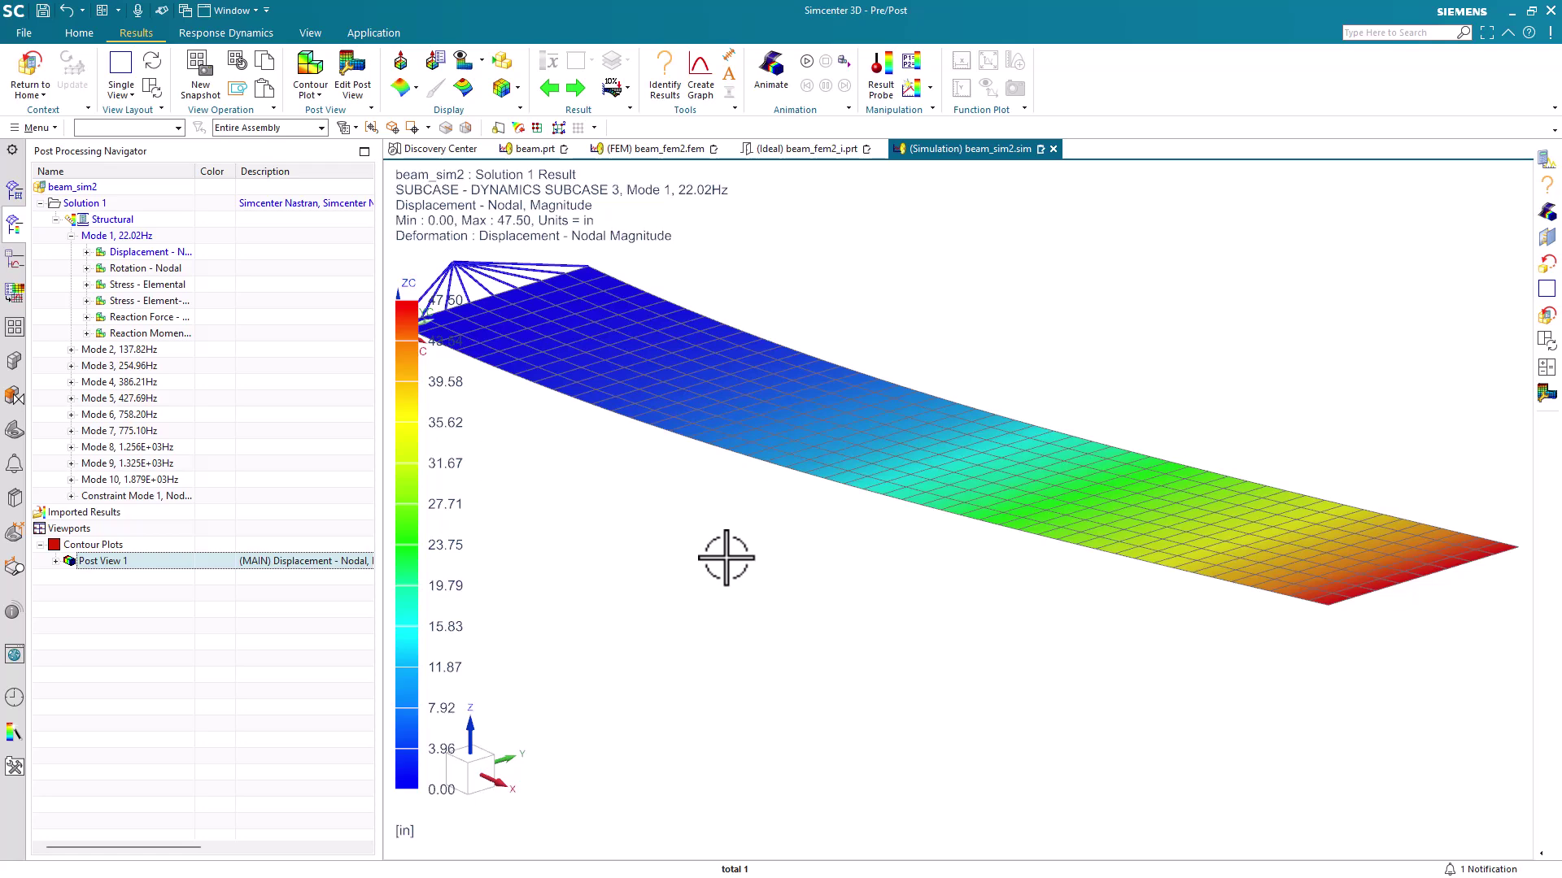
# Step: Animate the Mode 1 shape, stop the animation, and return to the simulation setup
pyautogui.click(810, 61)
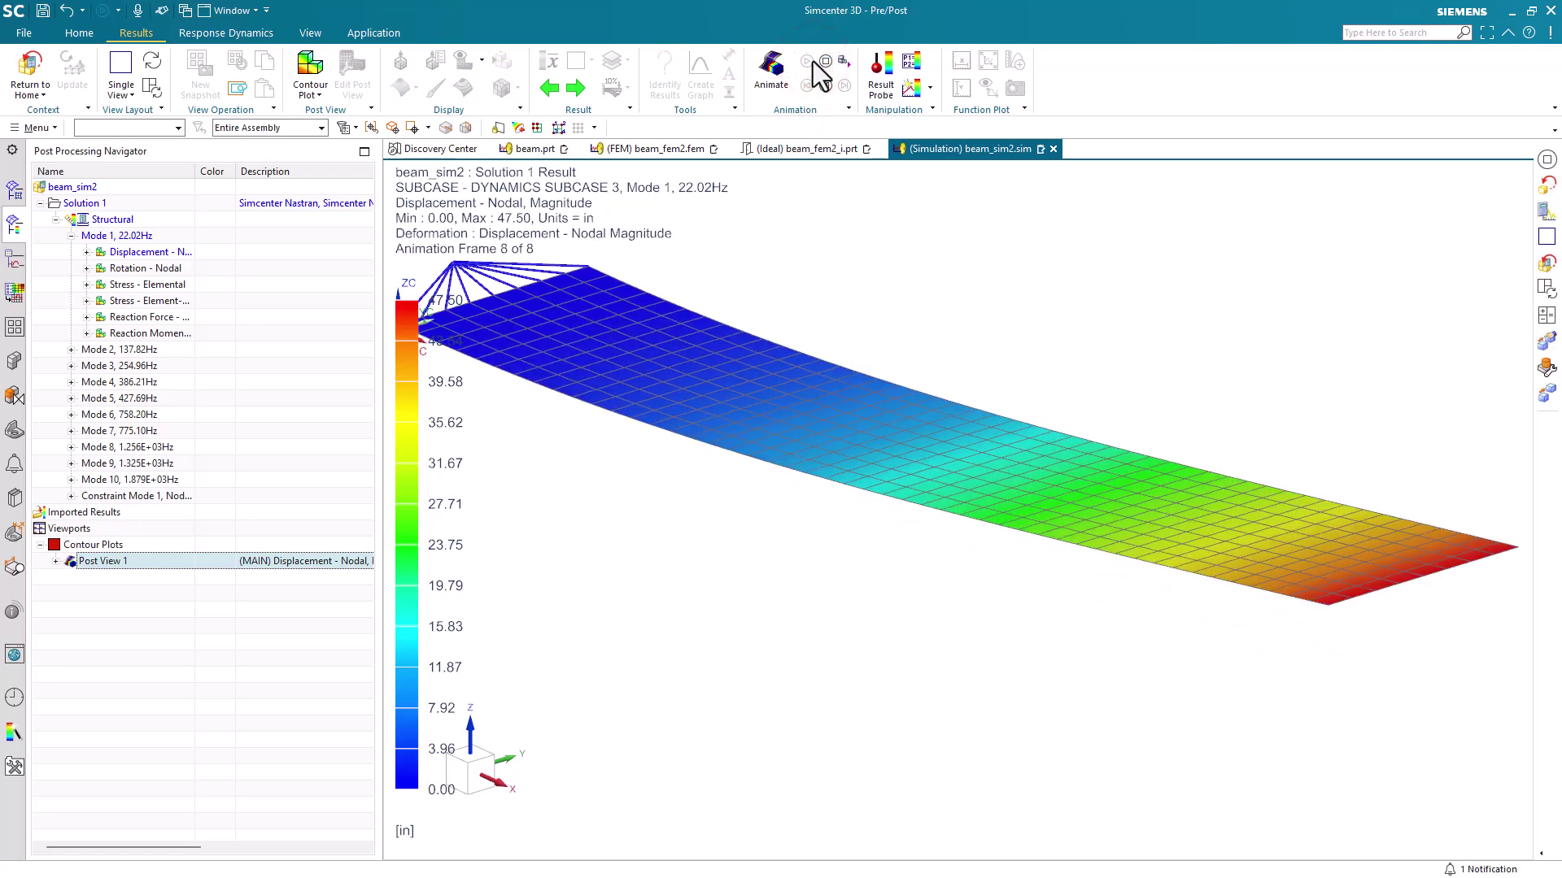
pyautogui.click(825, 61)
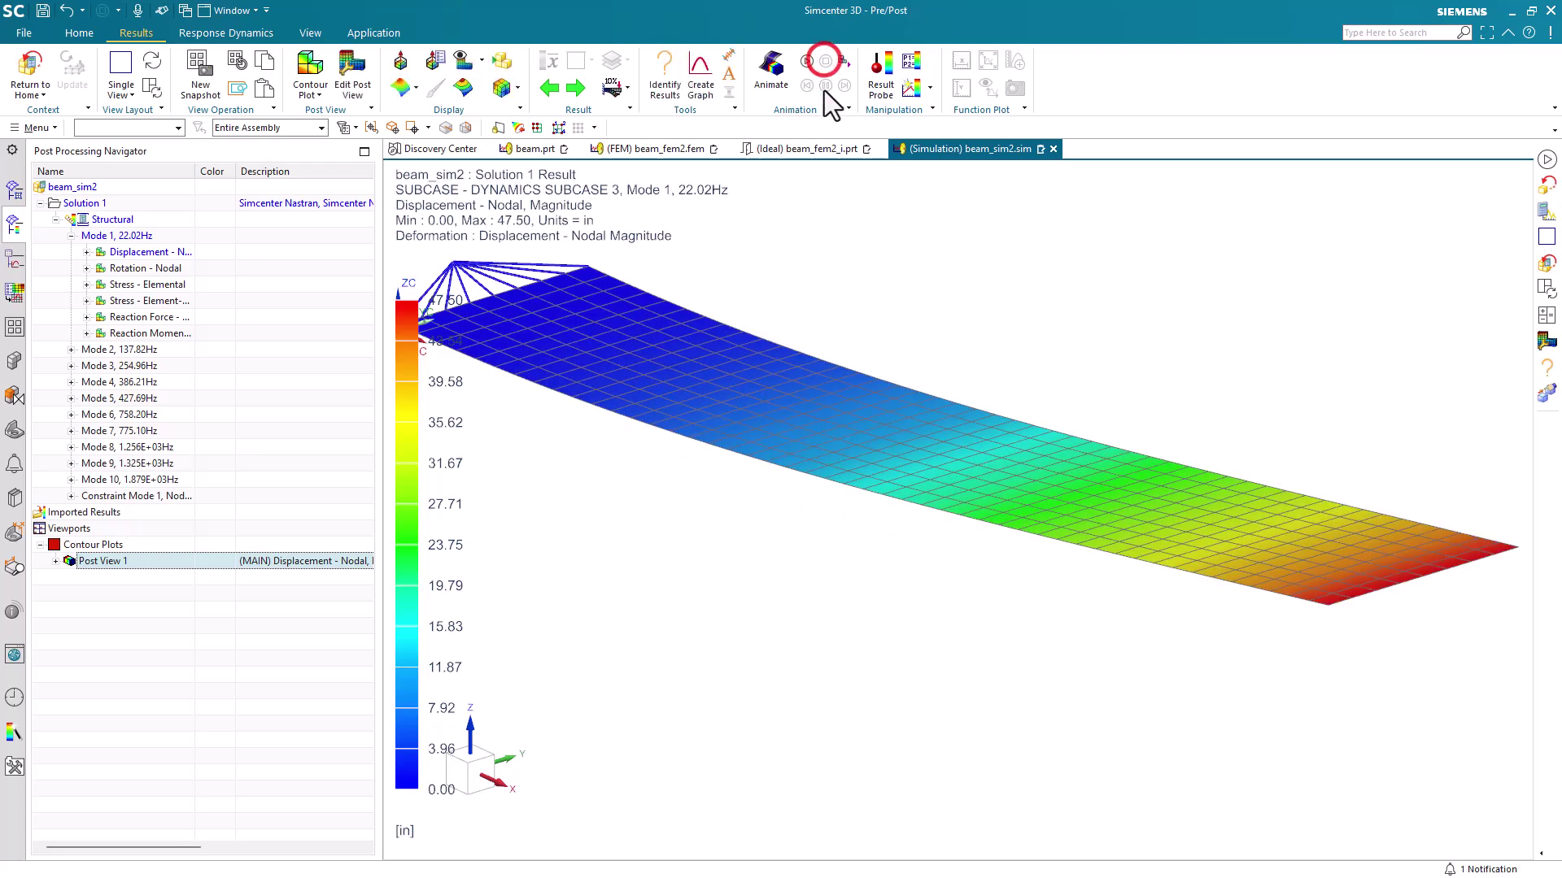
pyautogui.click(31, 65)
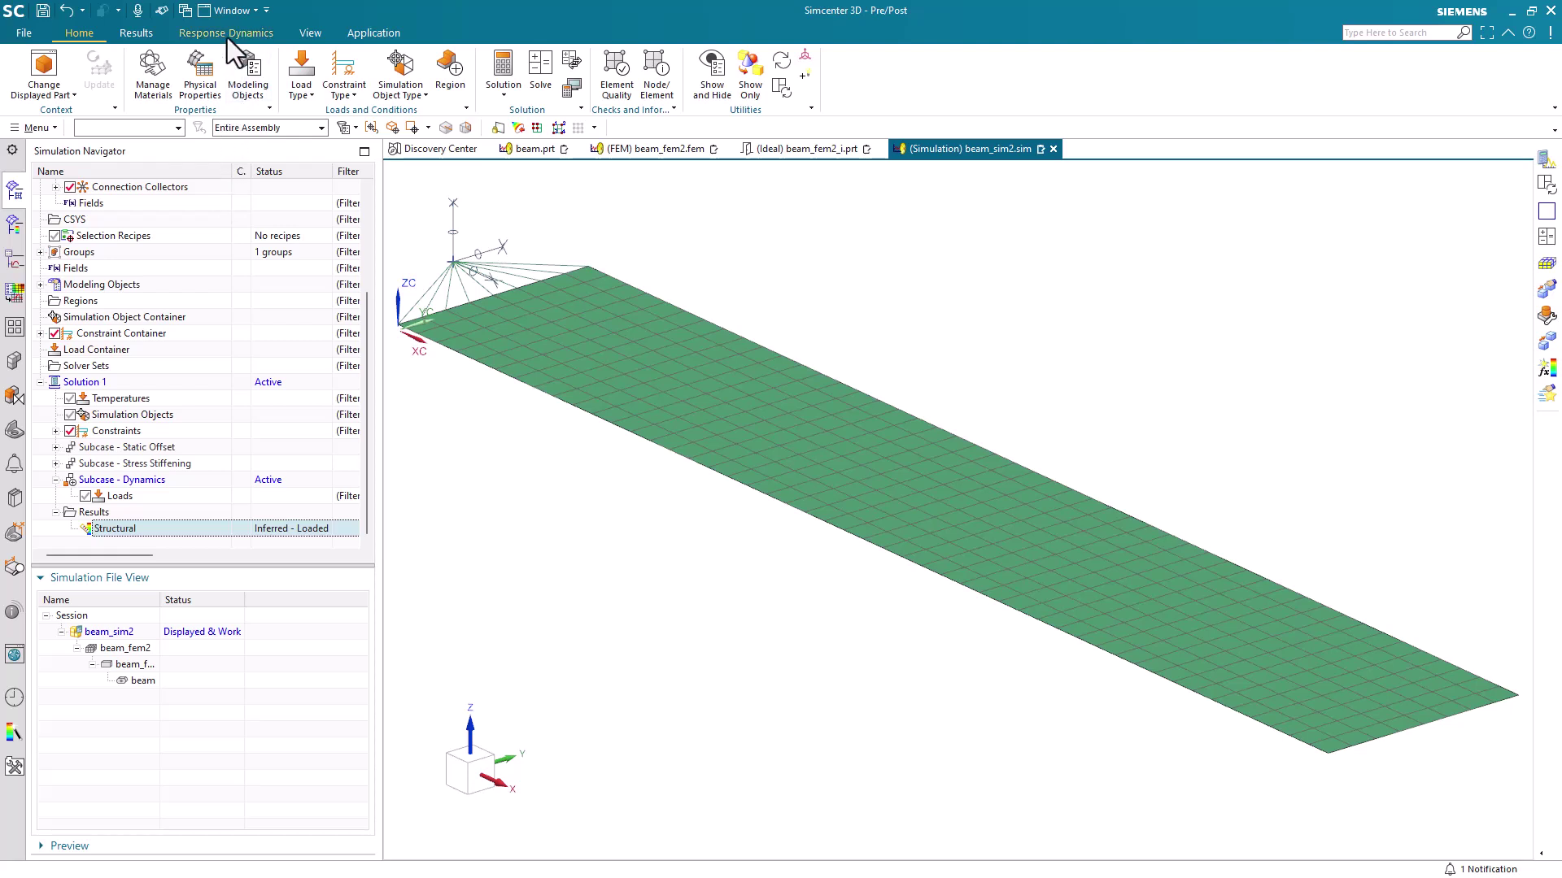
# Step: Create Response Dynamics 1 from Solution 1 using the Response Dynamics tools
pyautogui.rightClick(464, 29)
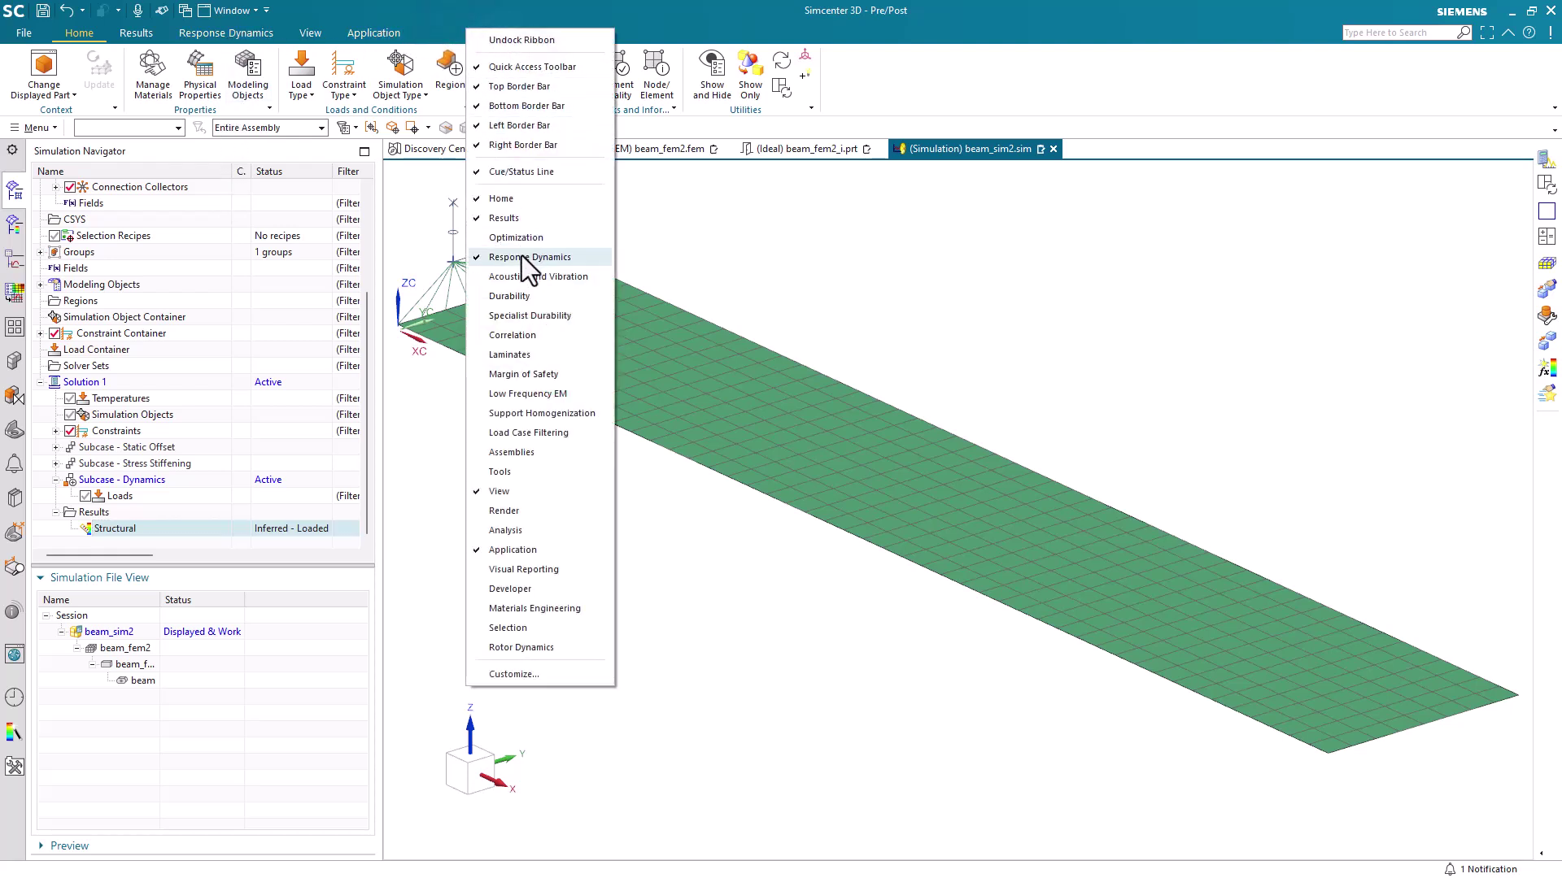
pyautogui.click(223, 35)
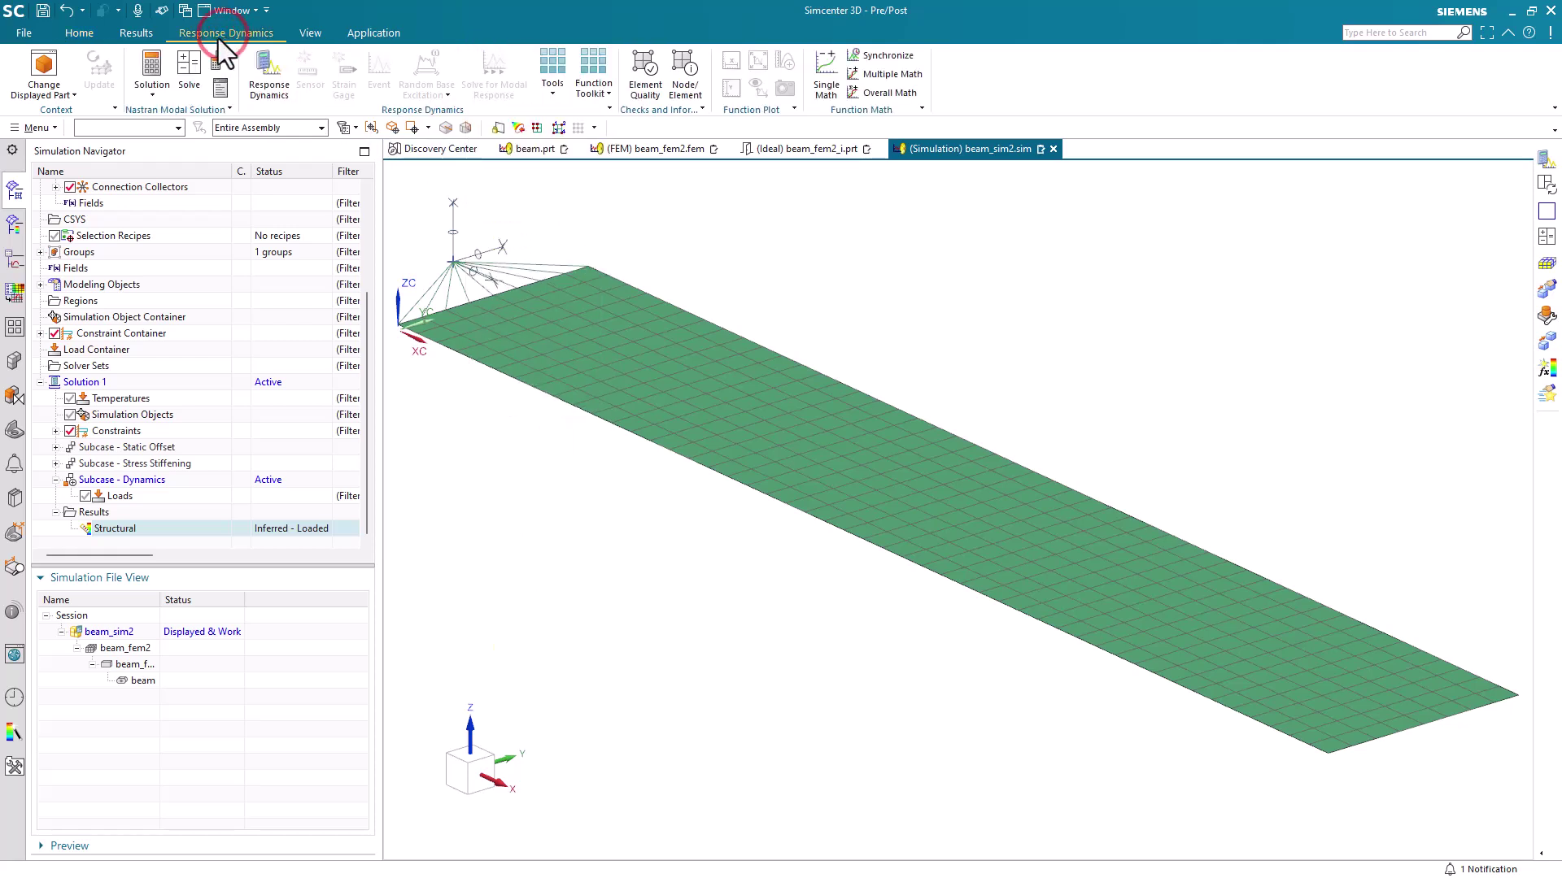
pyautogui.click(271, 75)
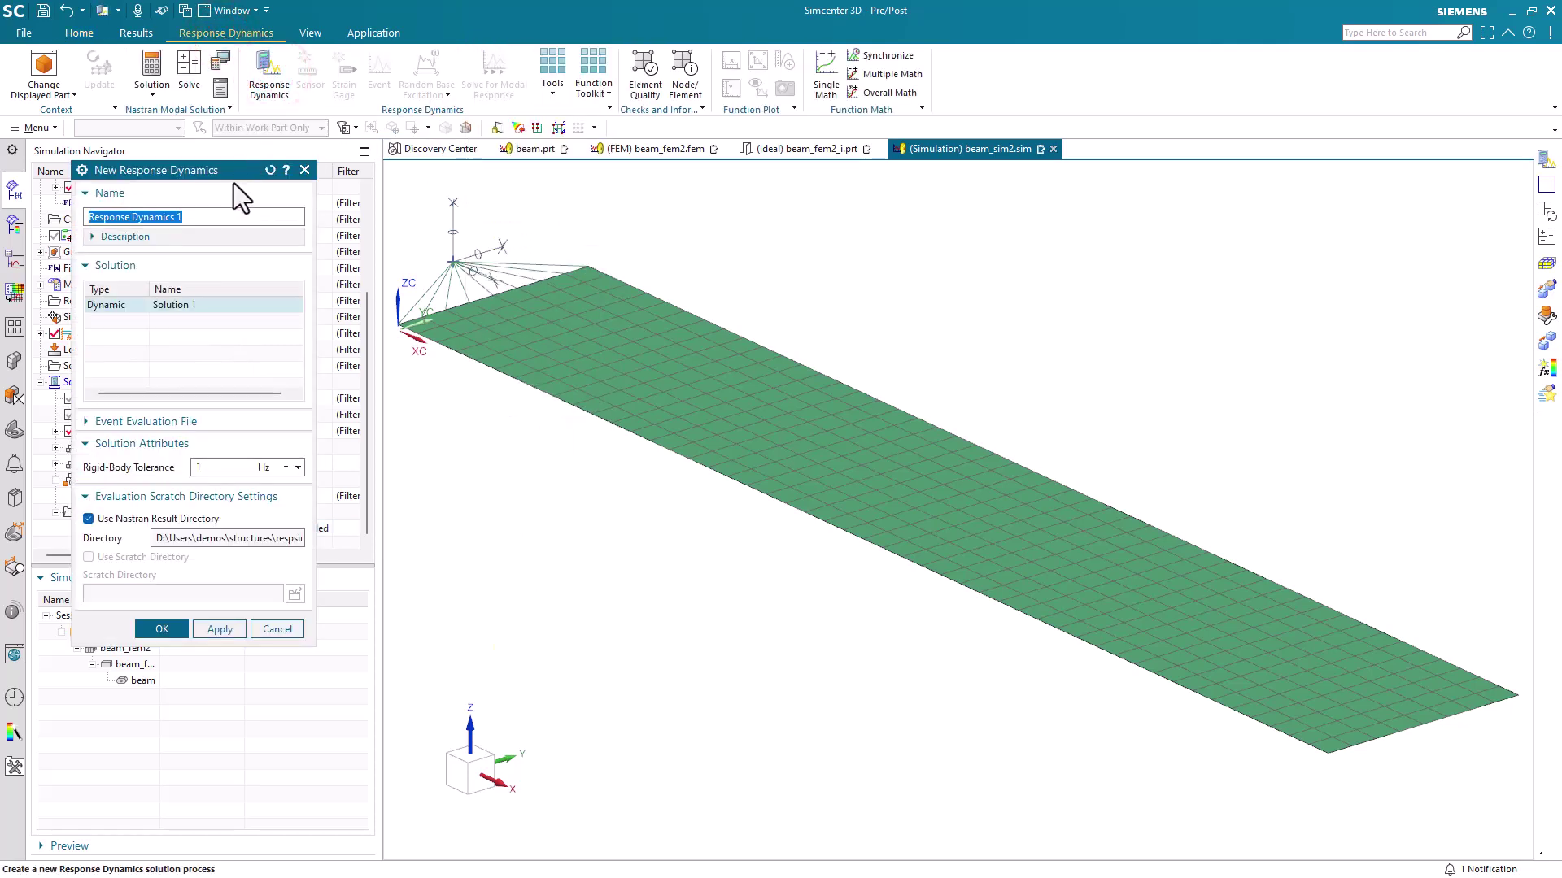
pyautogui.click(153, 309)
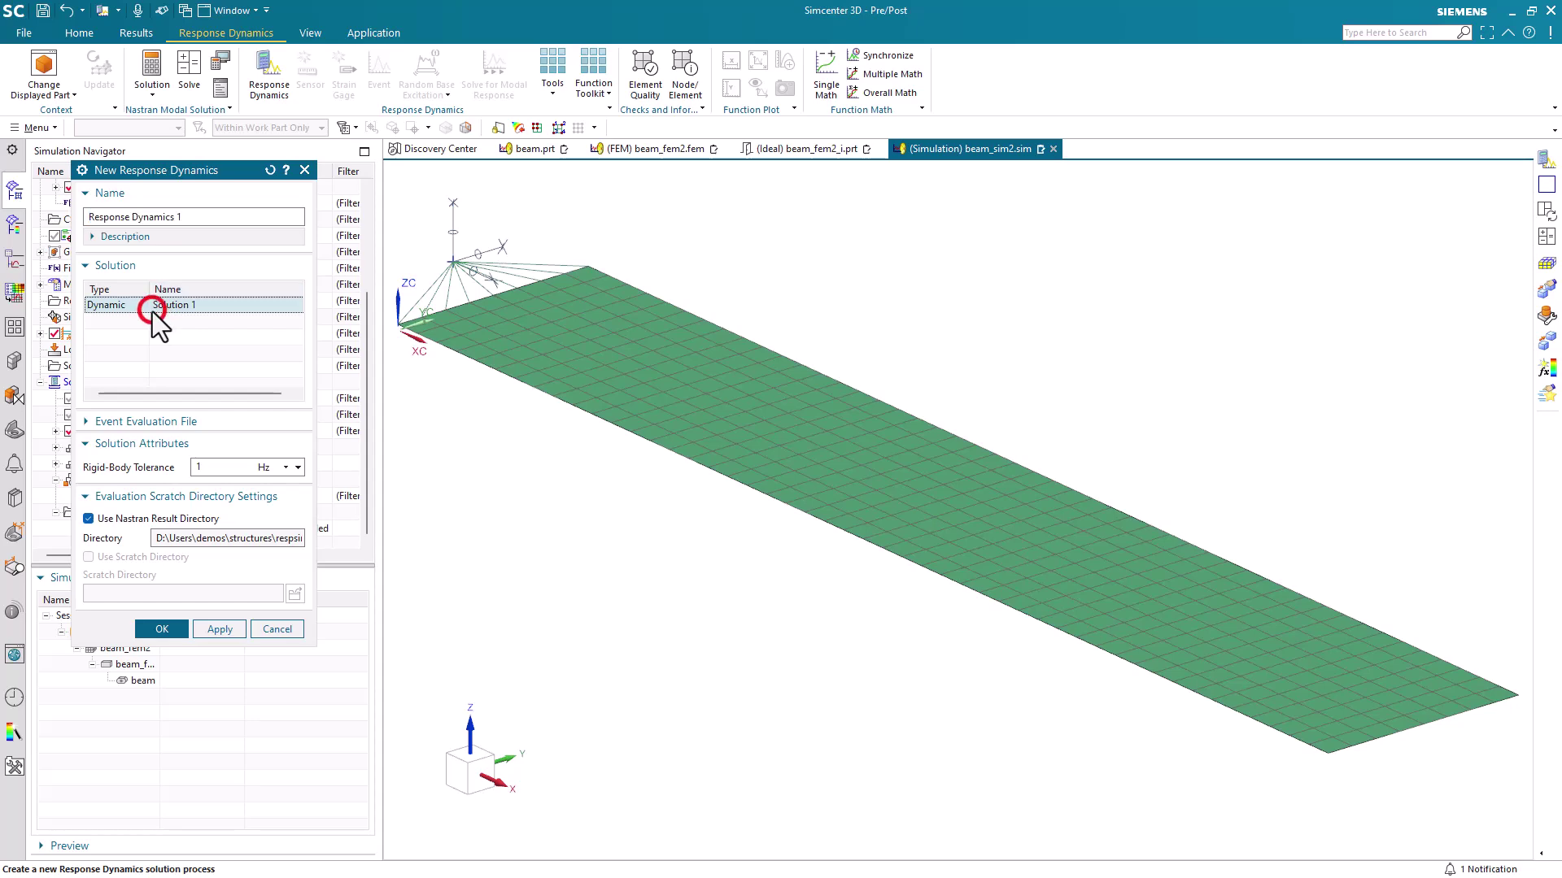
pyautogui.click(159, 630)
# Step: Show the Normal Modes [10] details table, widening the panel and tree so all columns and rows fit
pyautogui.scroll(-1, 158, 520)
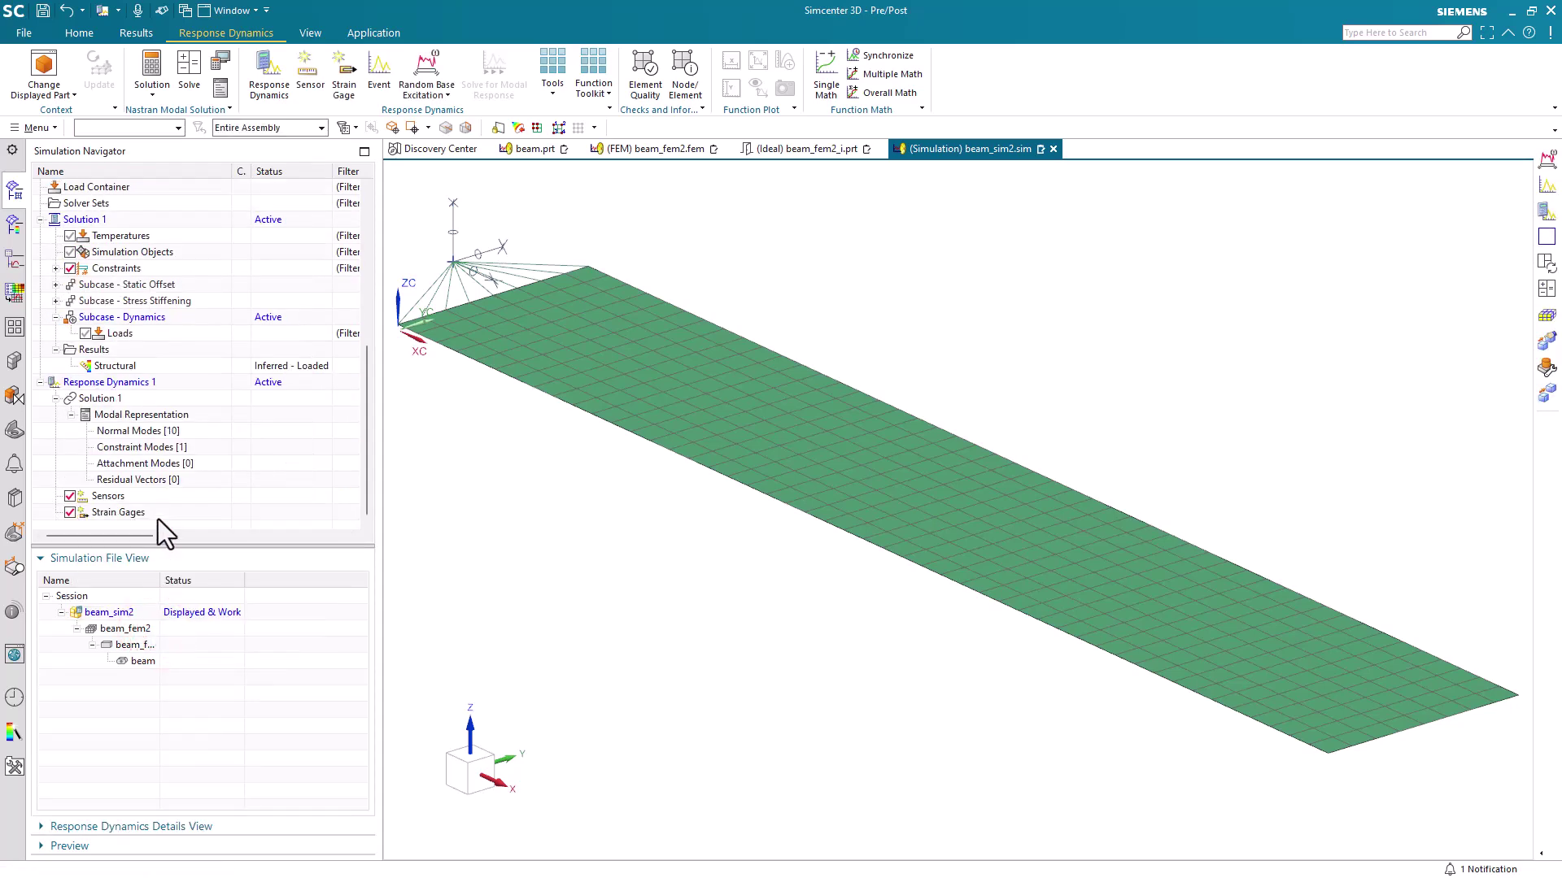
pyautogui.click(147, 431)
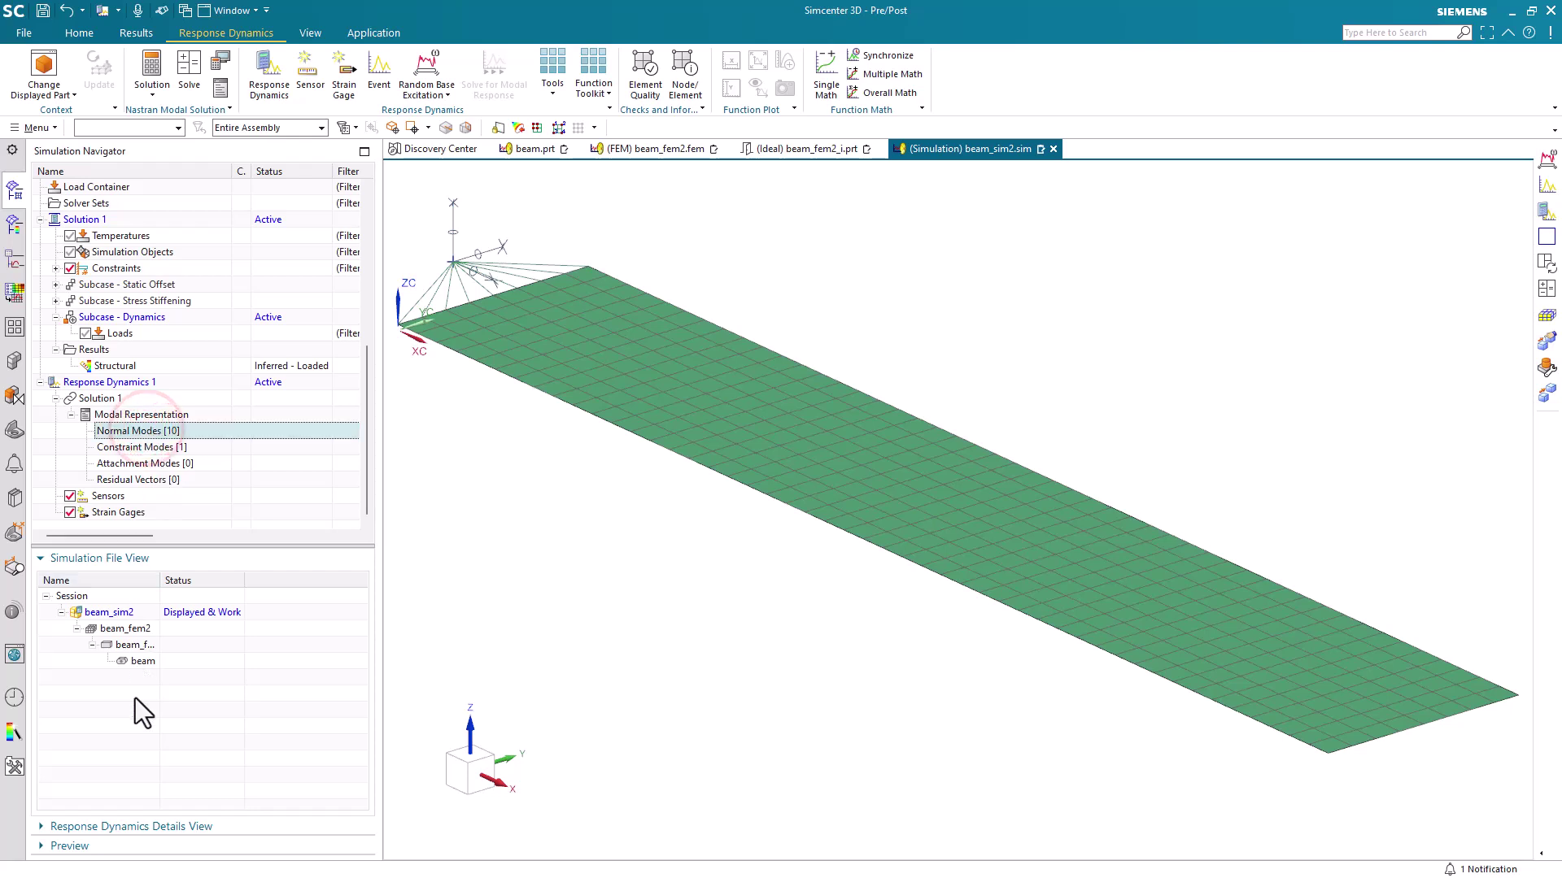
pyautogui.click(132, 822)
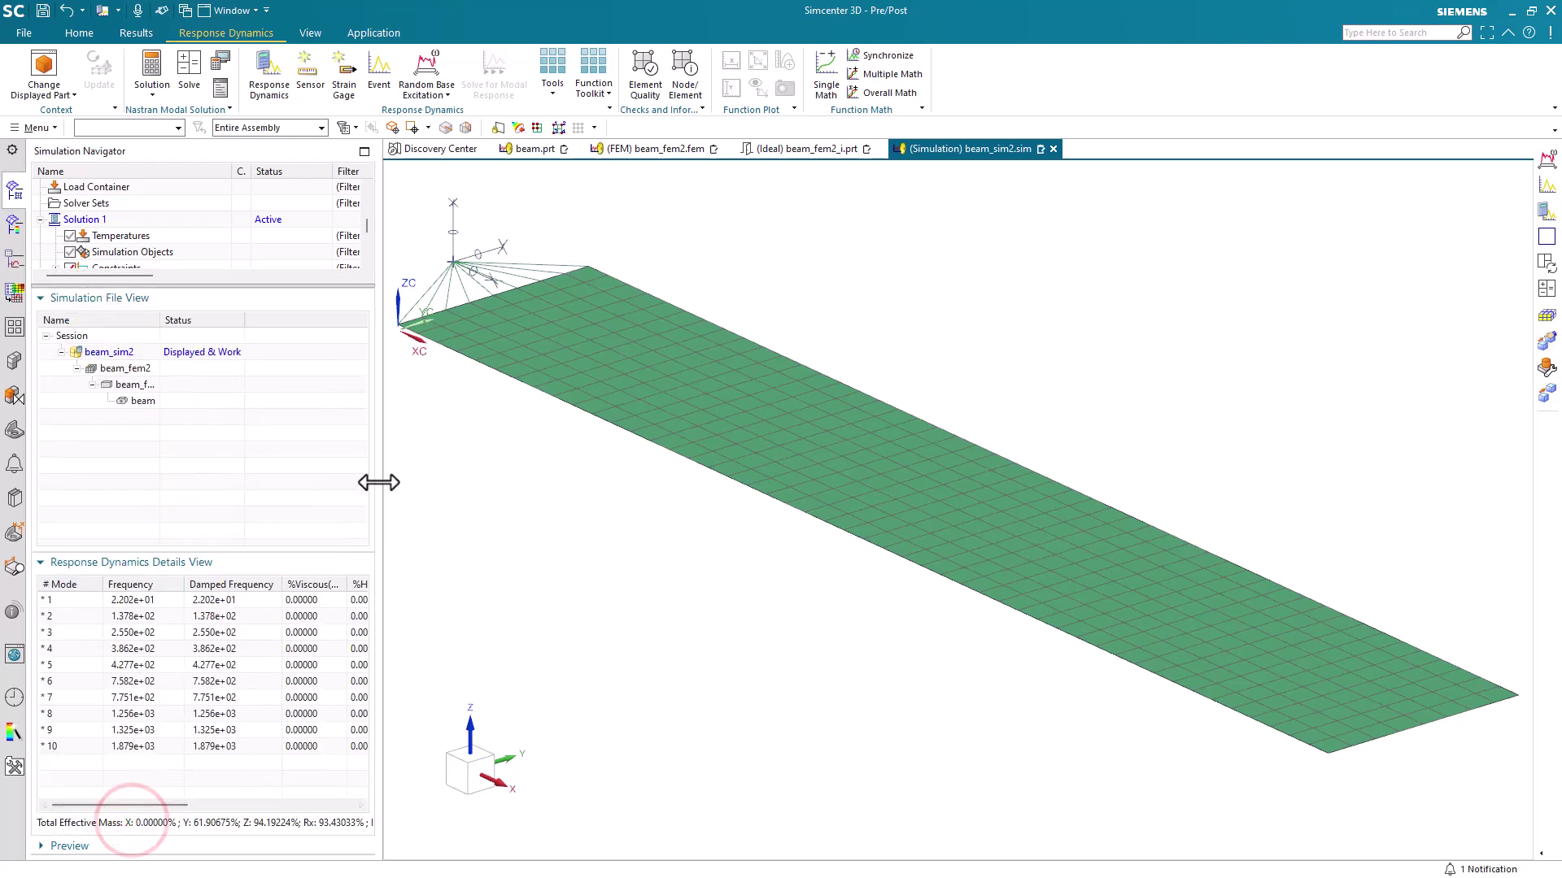
pyautogui.moveTo(380, 452); pyautogui.dragTo(864, 486)
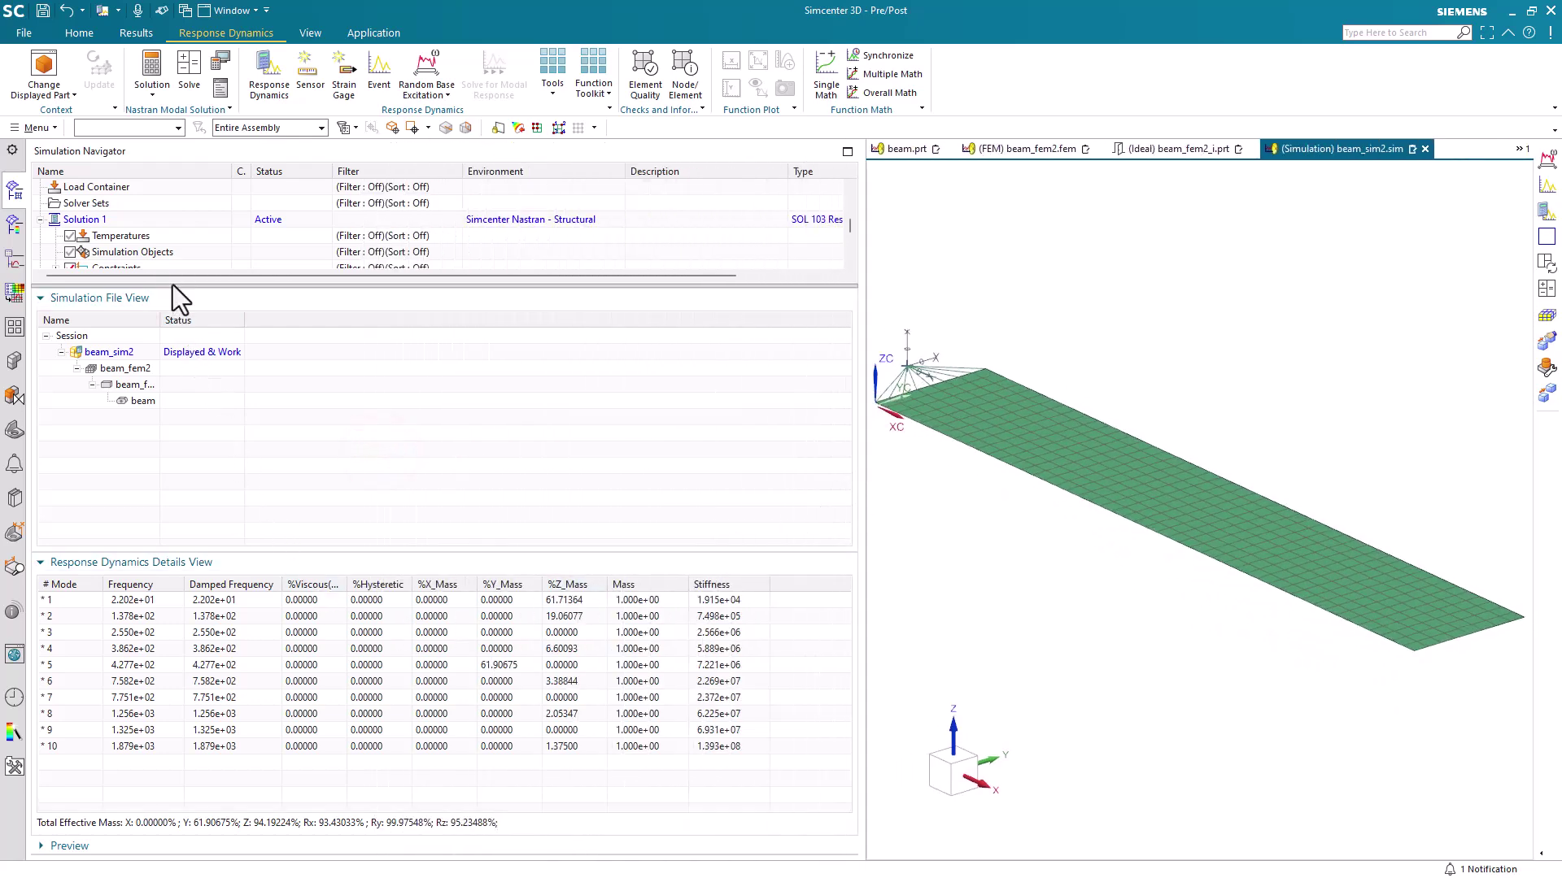
pyautogui.moveTo(171, 286); pyautogui.dragTo(148, 427)
pyautogui.scroll(-1, 129, 393)
pyautogui.click(127, 383)
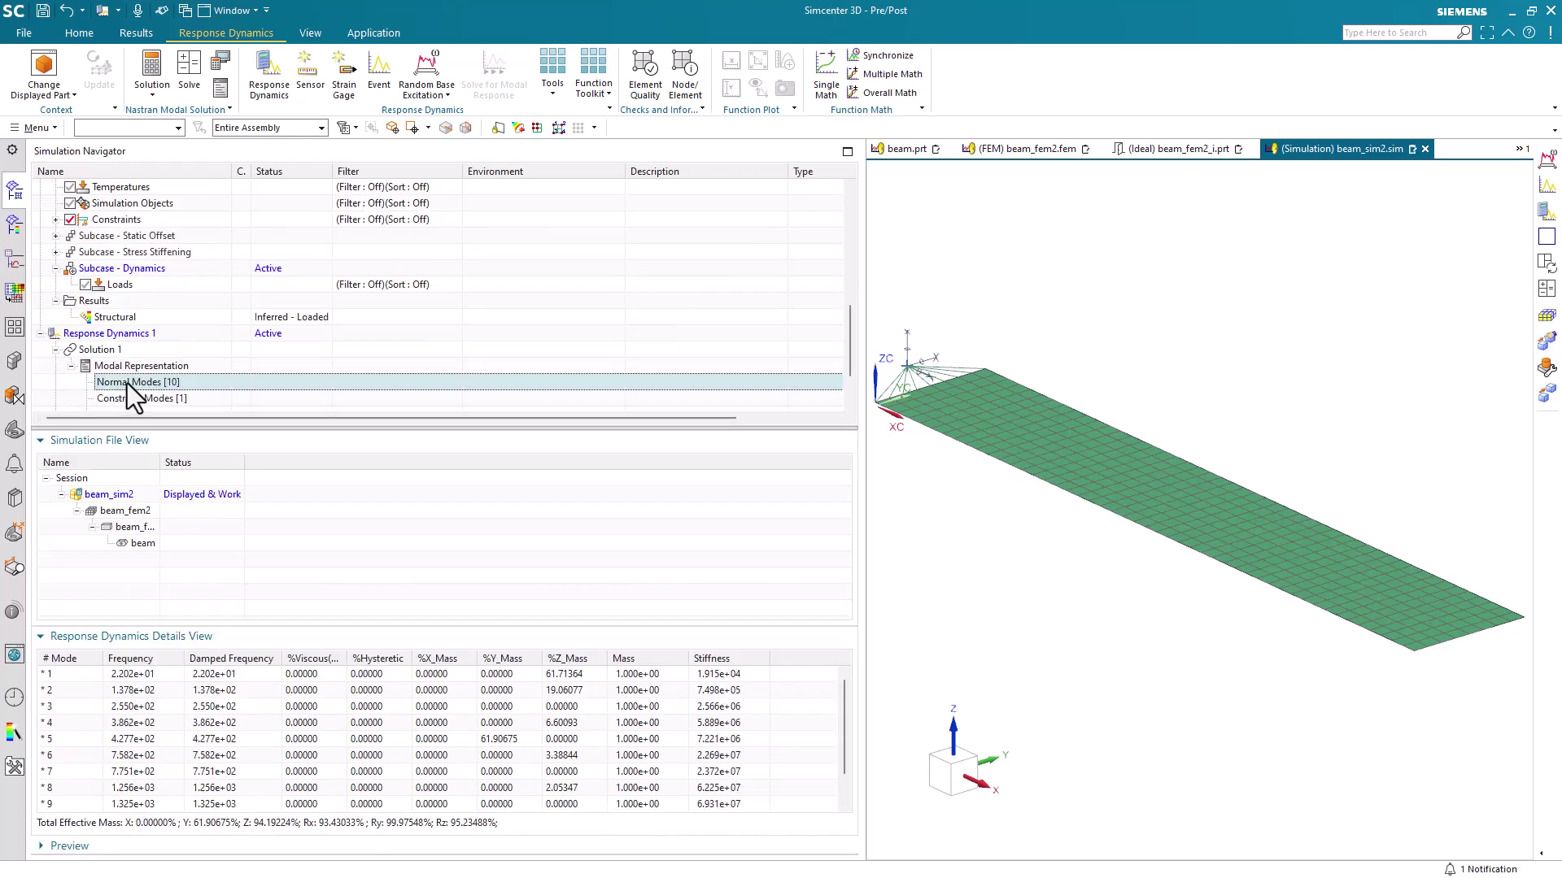
pyautogui.scroll(-1, 127, 383)
# Step: Give Normal Modes [10] a 2% viscous damping factor, check the values, and collapse the details table
pyautogui.rightClick(137, 334)
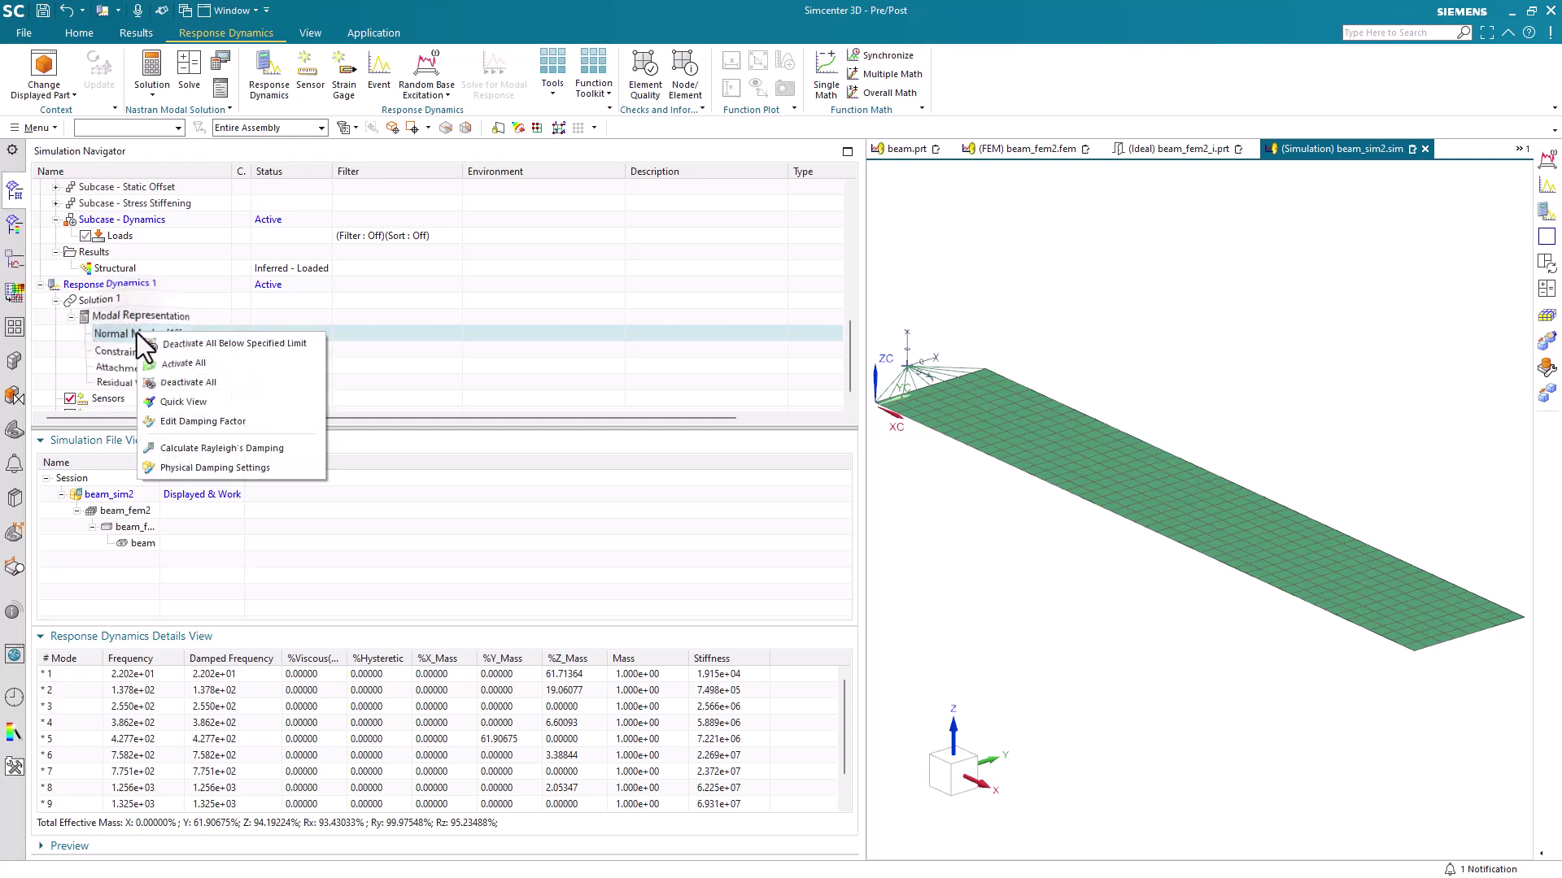
pyautogui.click(202, 418)
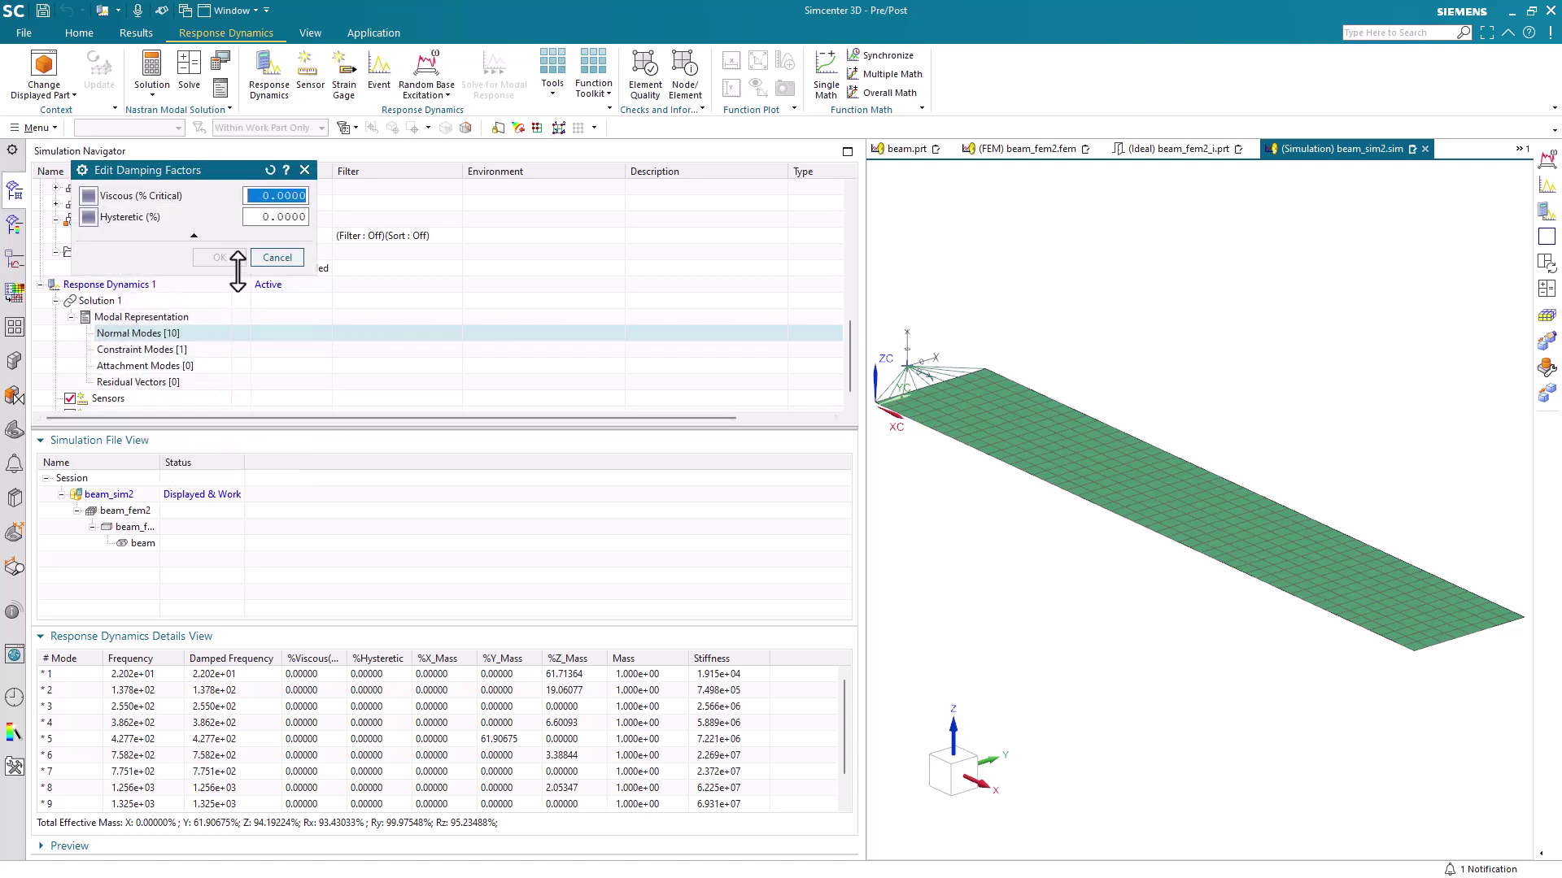
pyautogui.write('2')
pyautogui.click(275, 217)
pyautogui.click(223, 257)
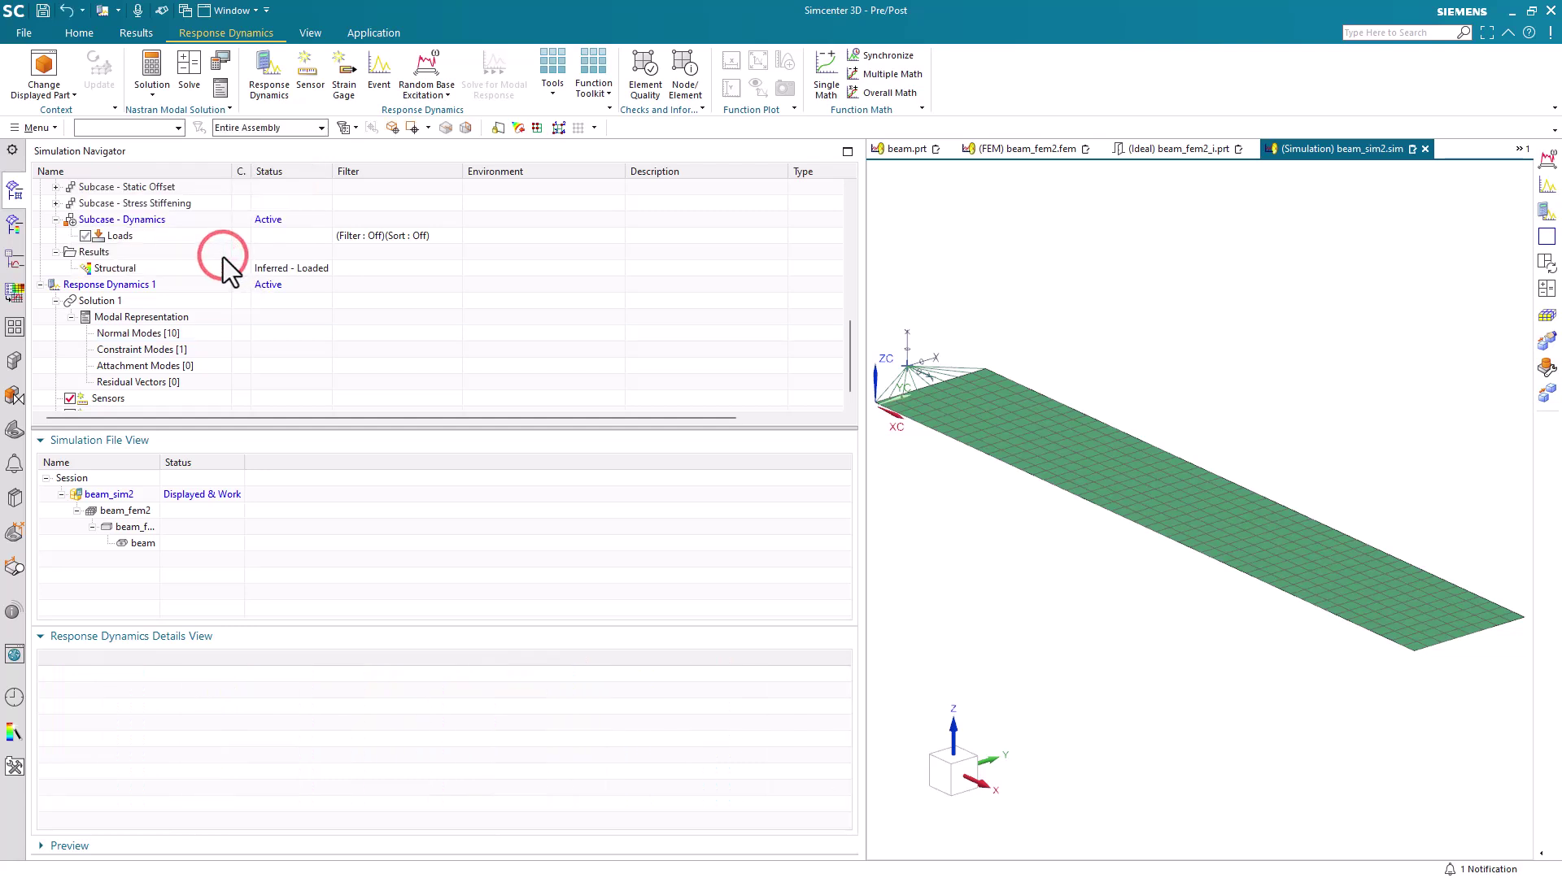
pyautogui.click(130, 334)
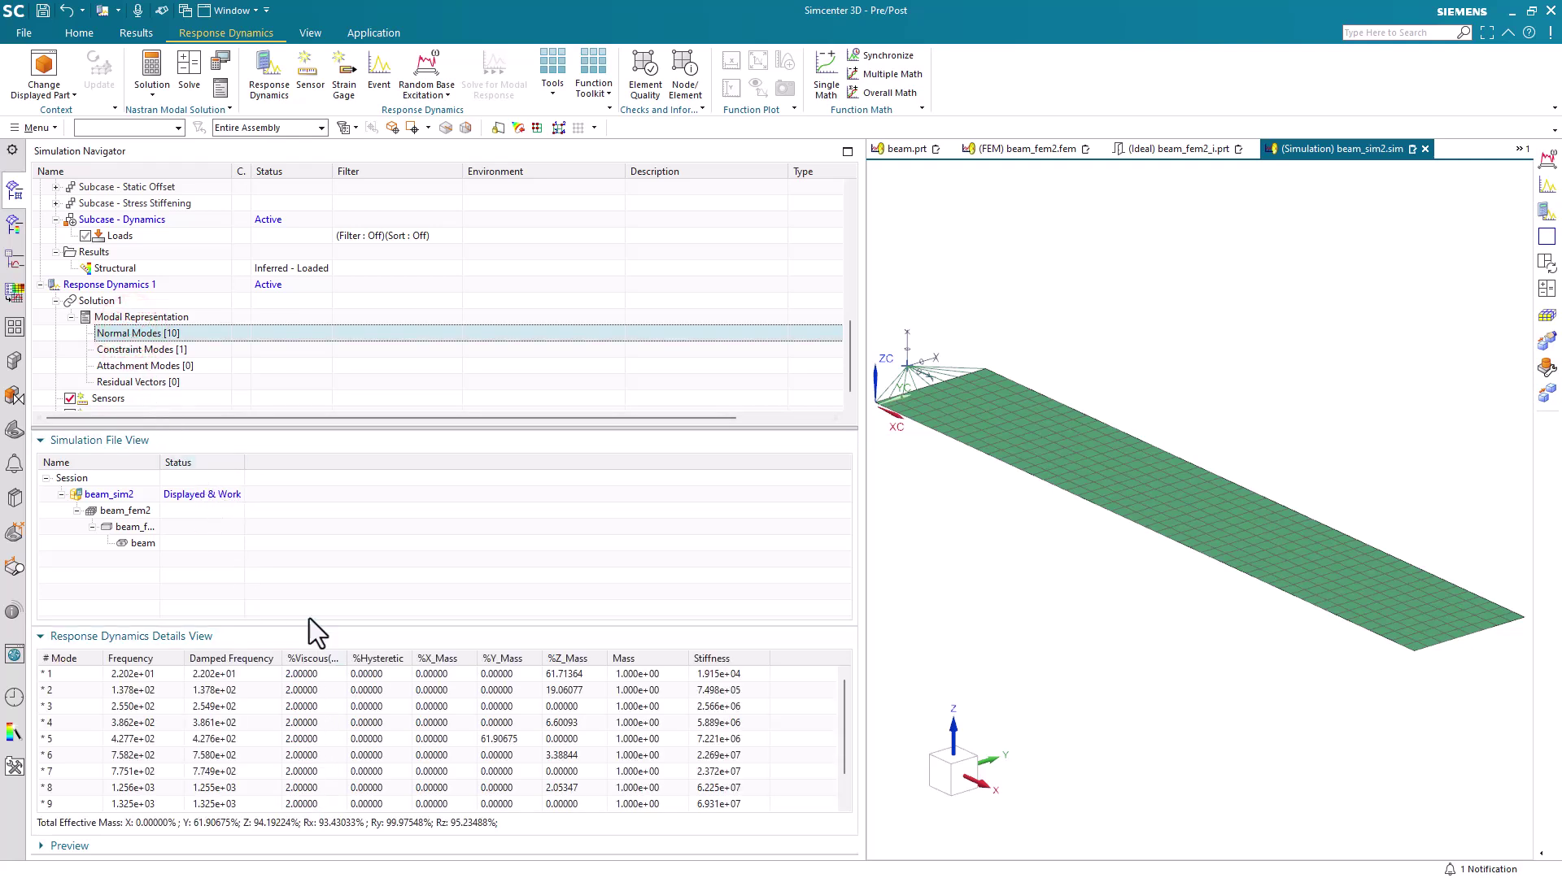
pyautogui.click(120, 637)
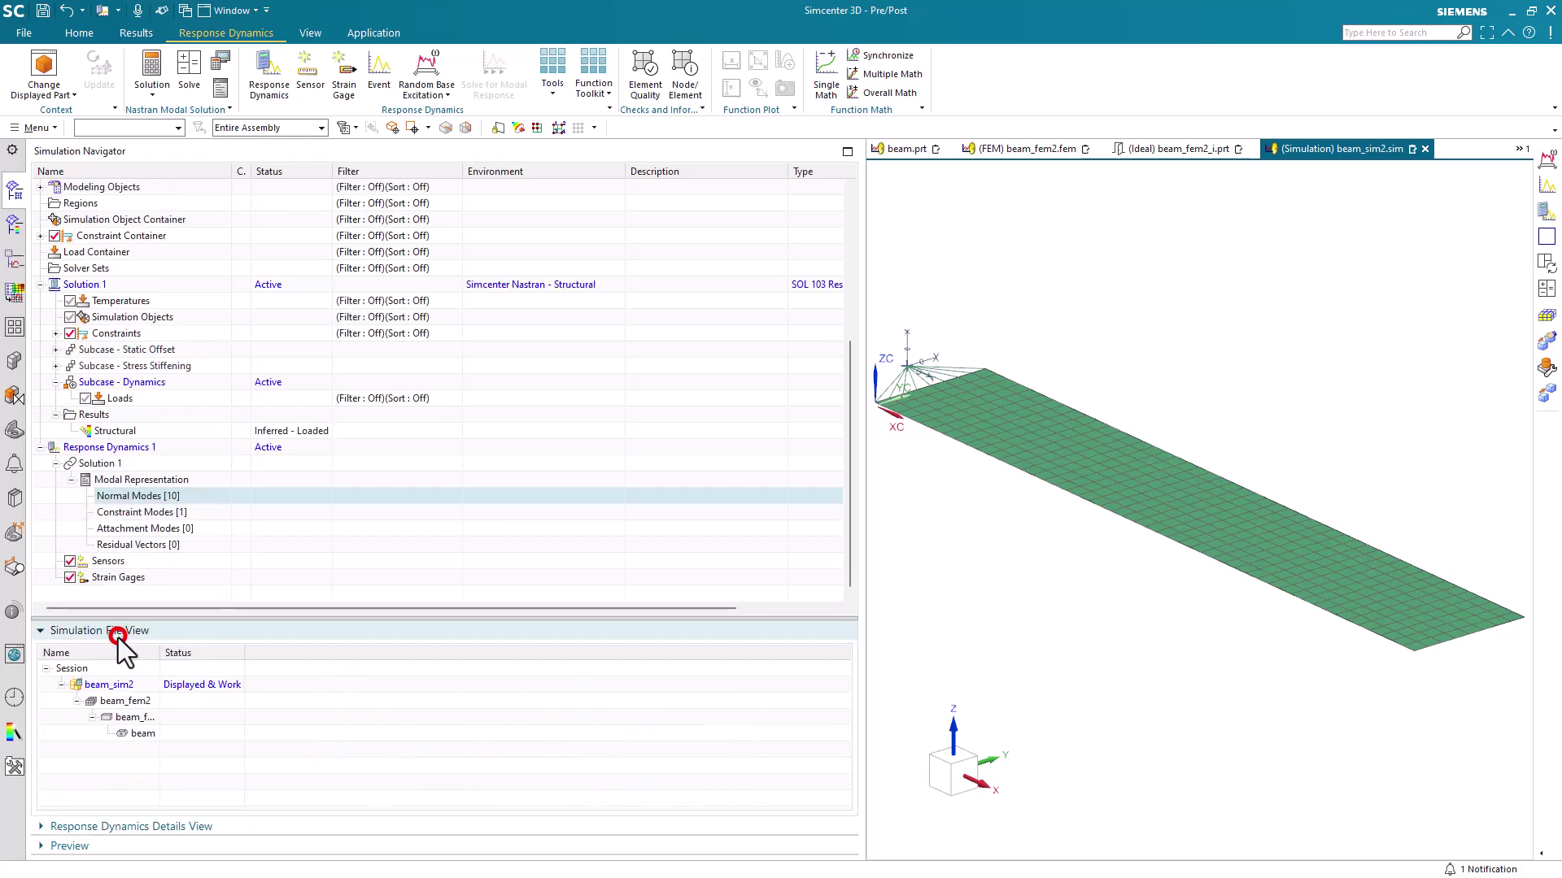
# Step: Add a Transient event named Event_1 under Response Dynamics 1
pyautogui.rightClick(118, 447)
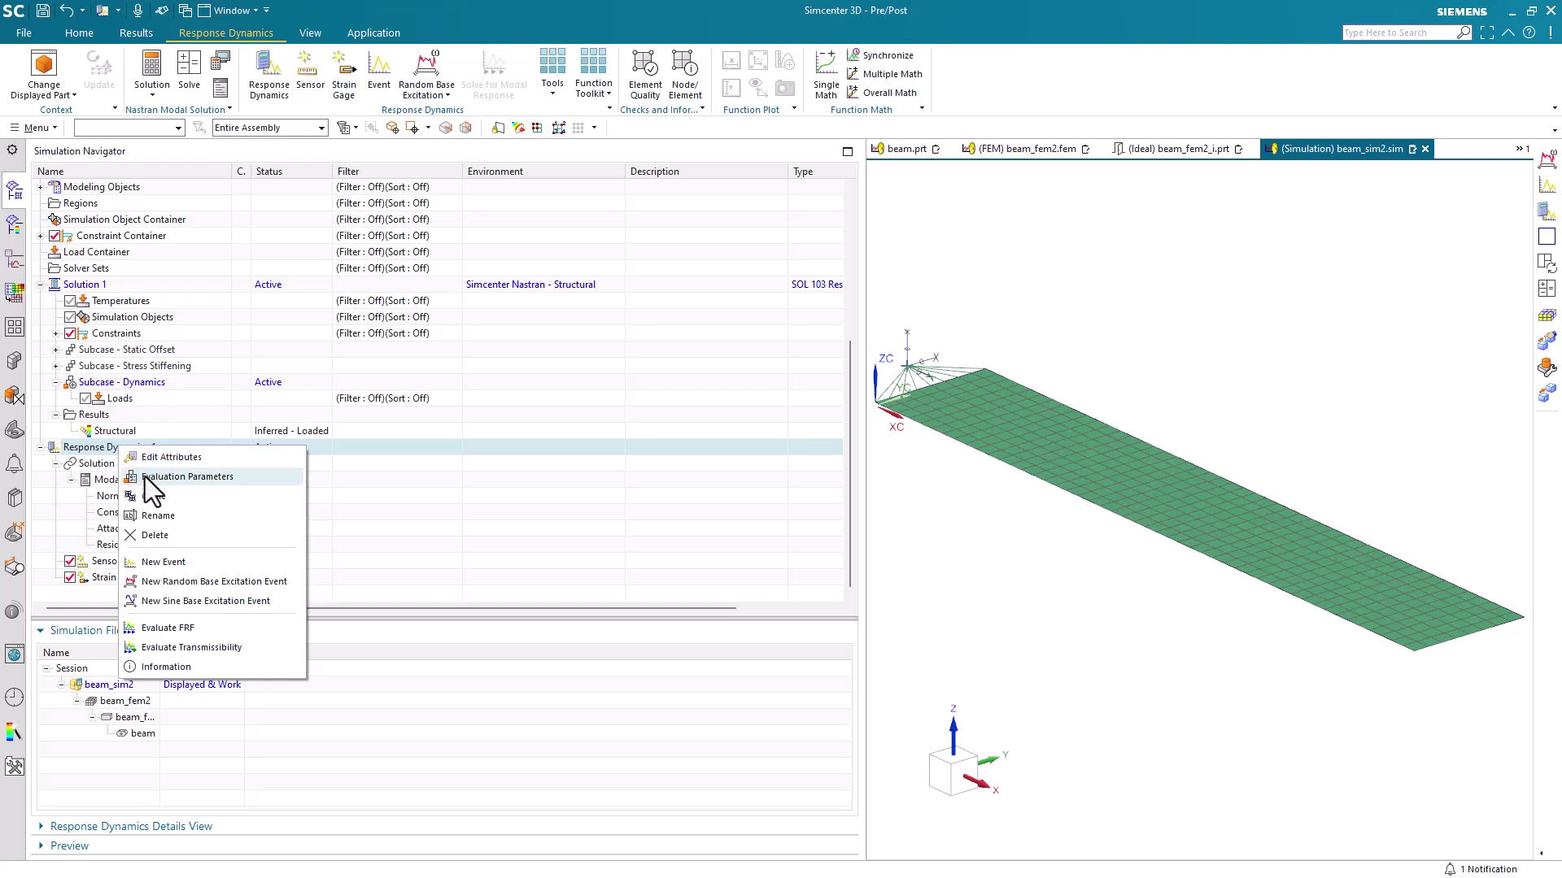
pyautogui.click(169, 563)
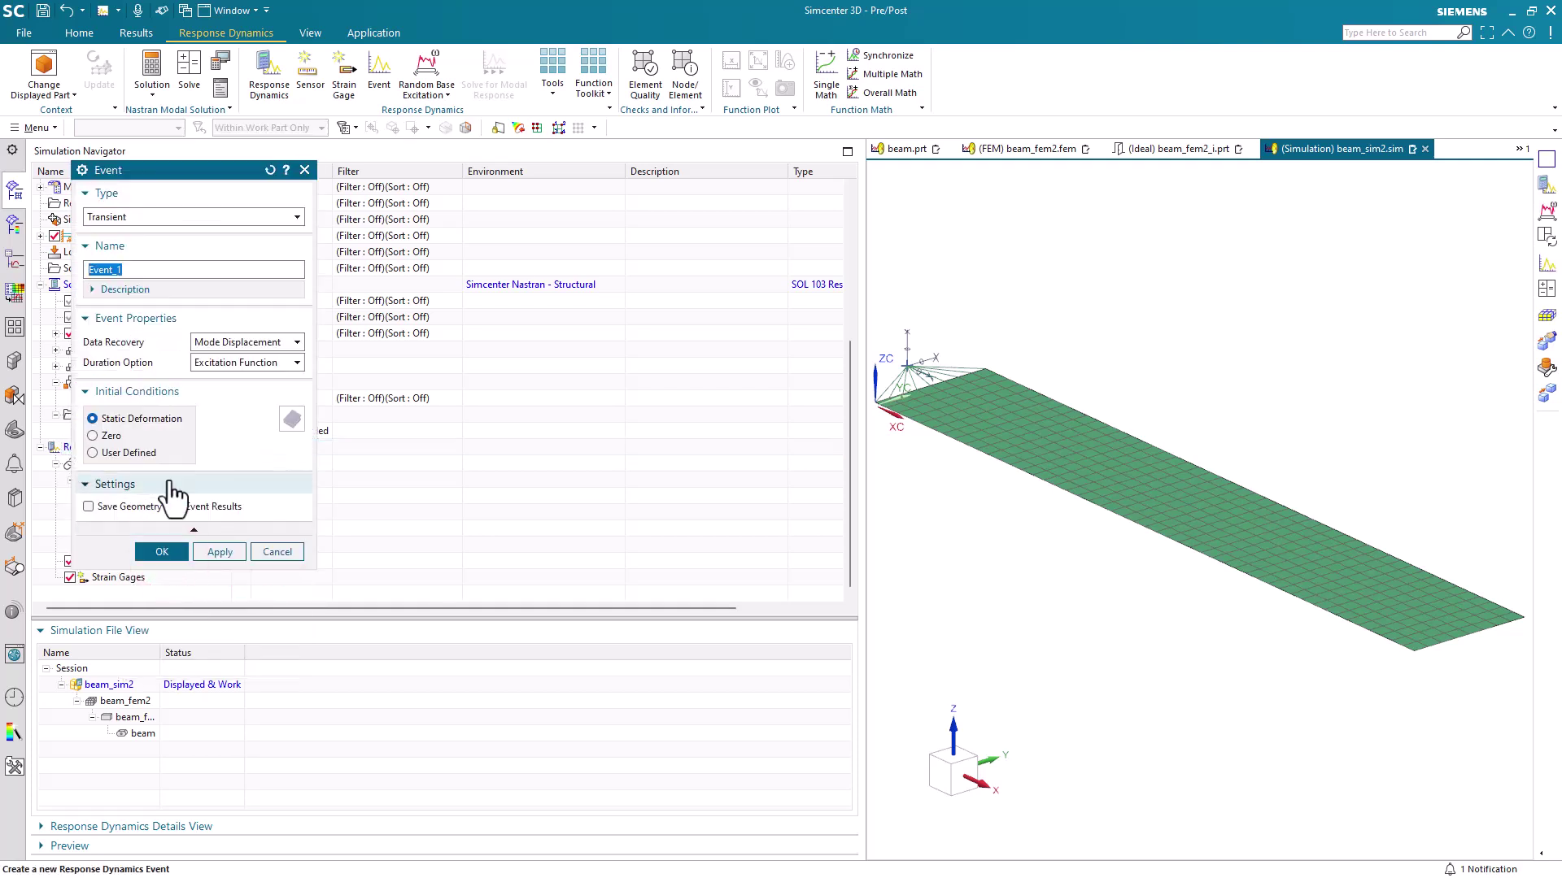
pyautogui.click(192, 217)
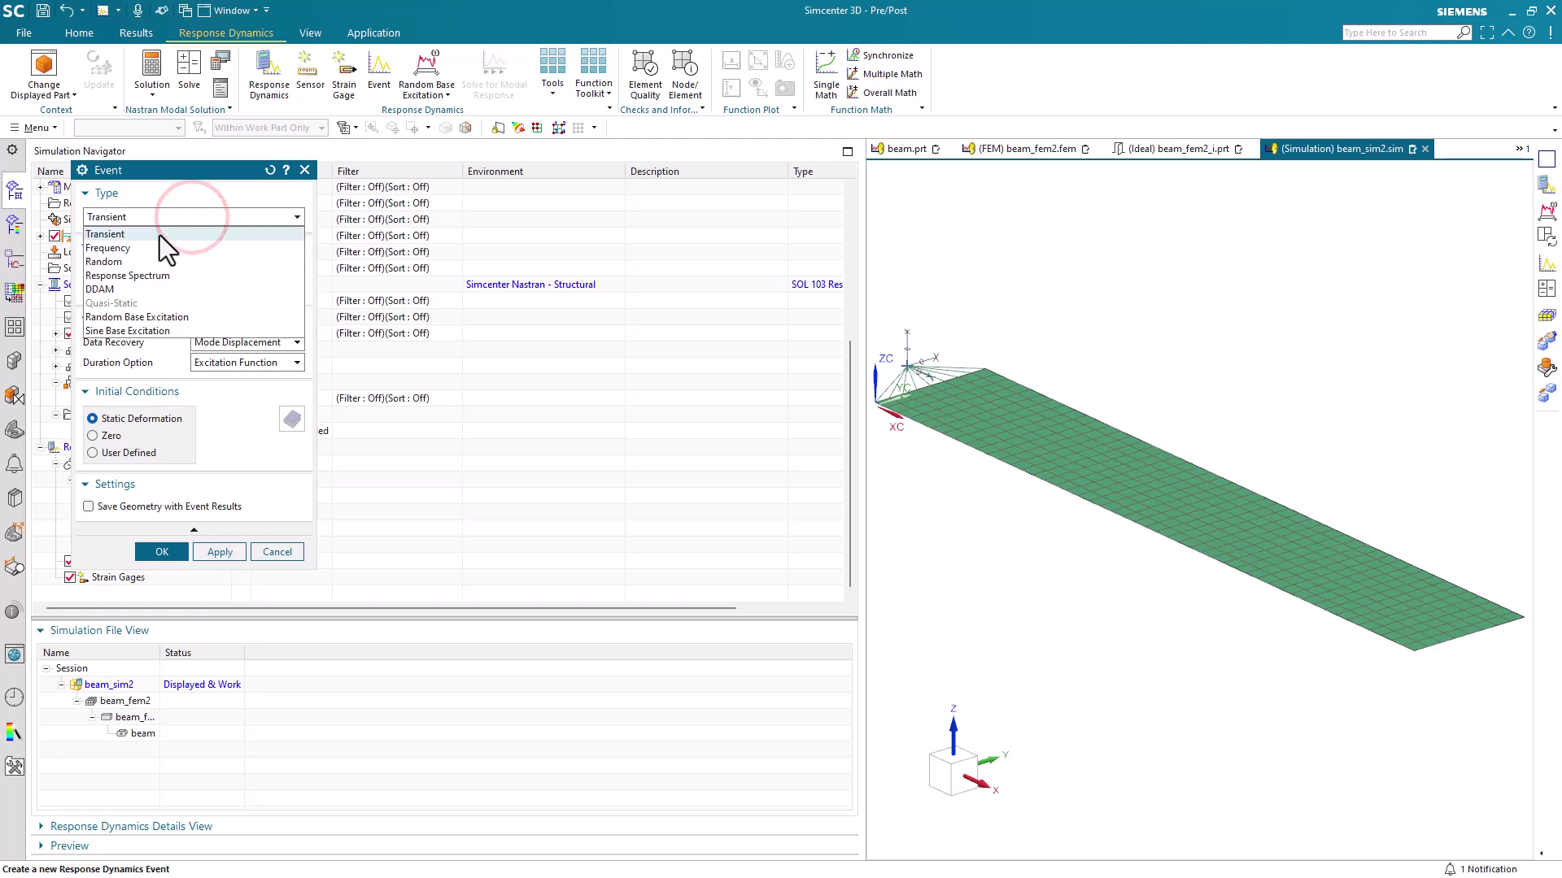
pyautogui.click(159, 236)
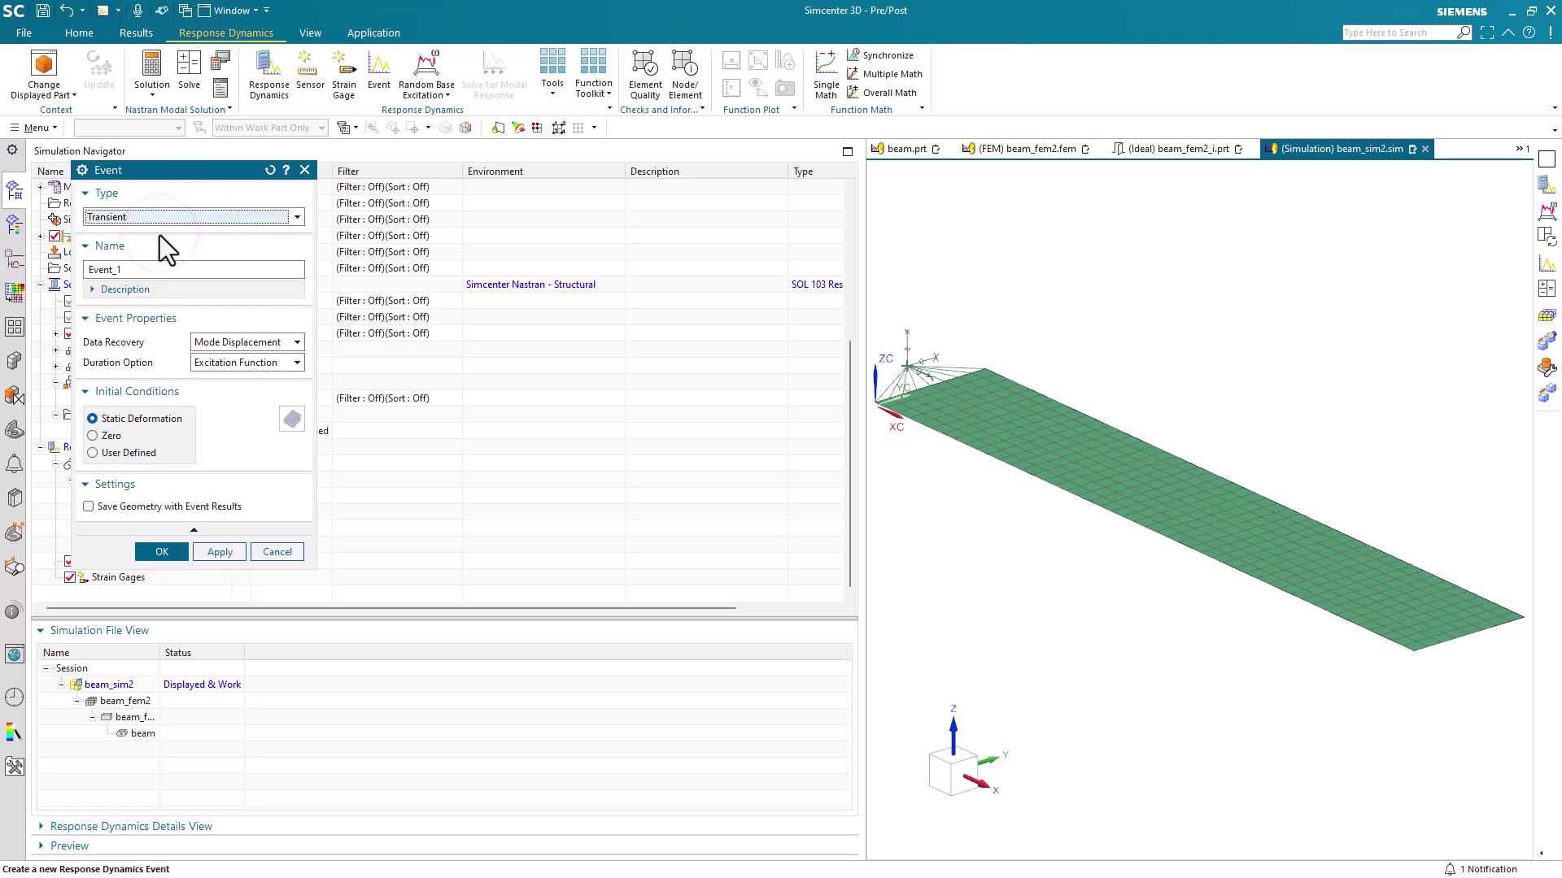
pyautogui.click(160, 555)
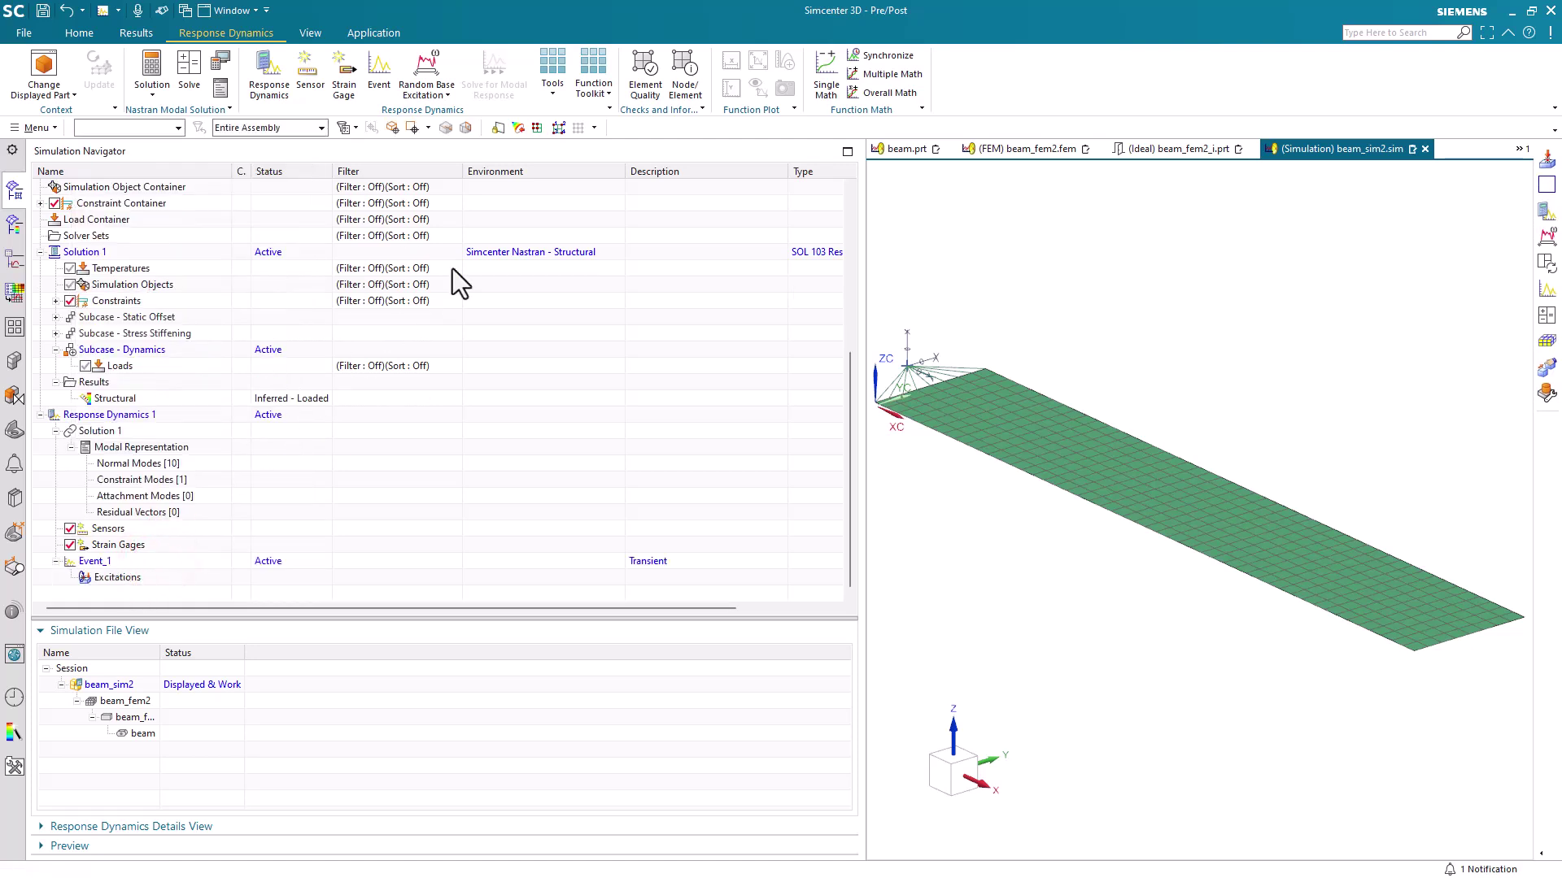
# Step: Create a time ramp signal (0.5 in displacement, width 0.01, period 1) saved as tr.afu
pyautogui.click(588, 91)
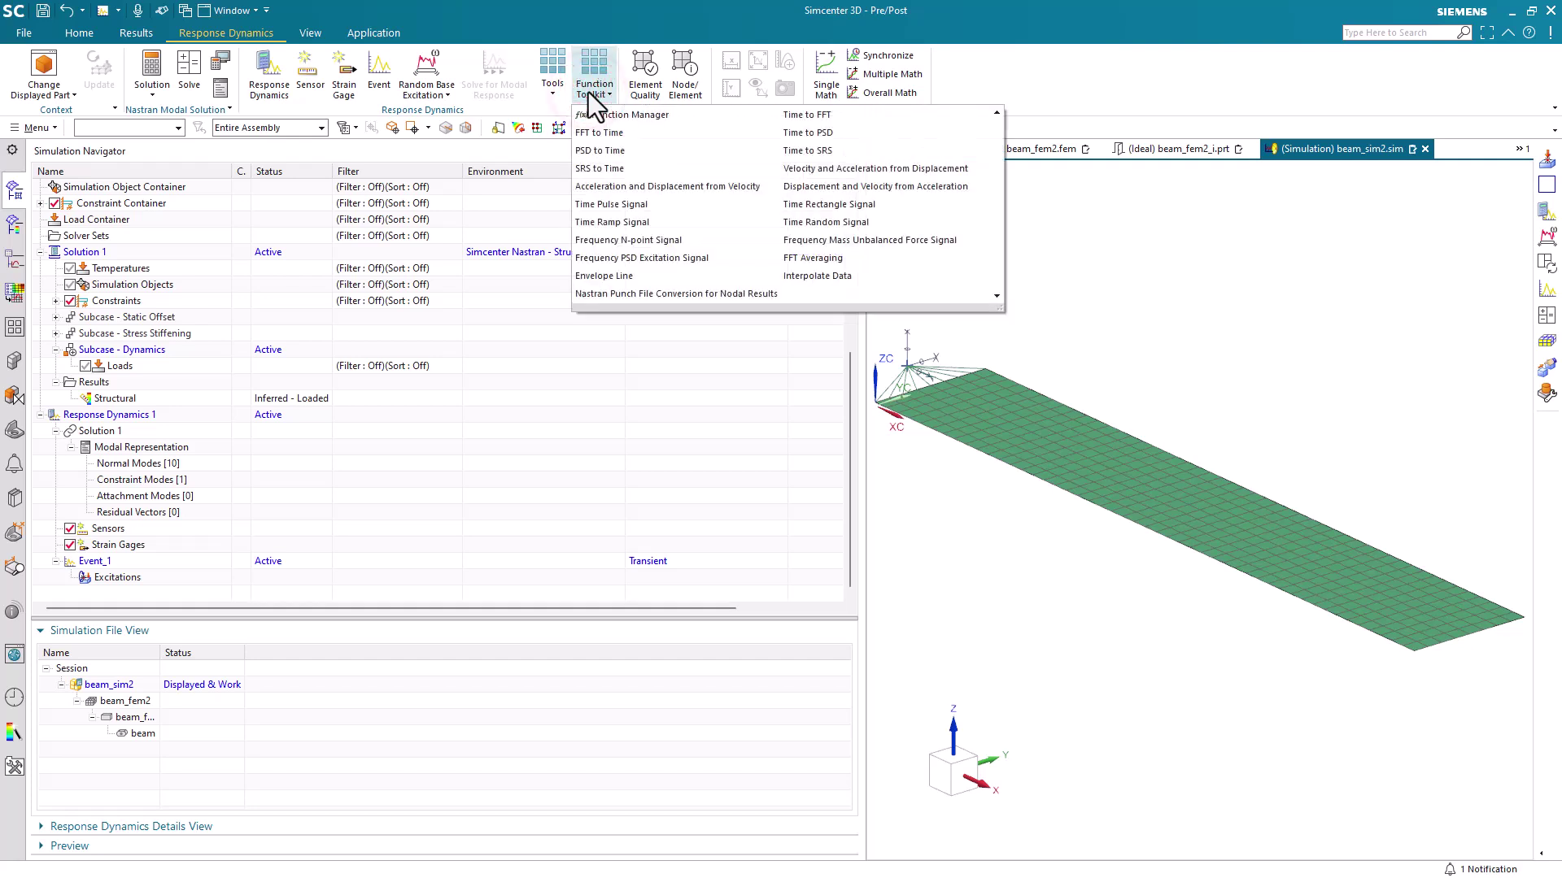
pyautogui.click(633, 228)
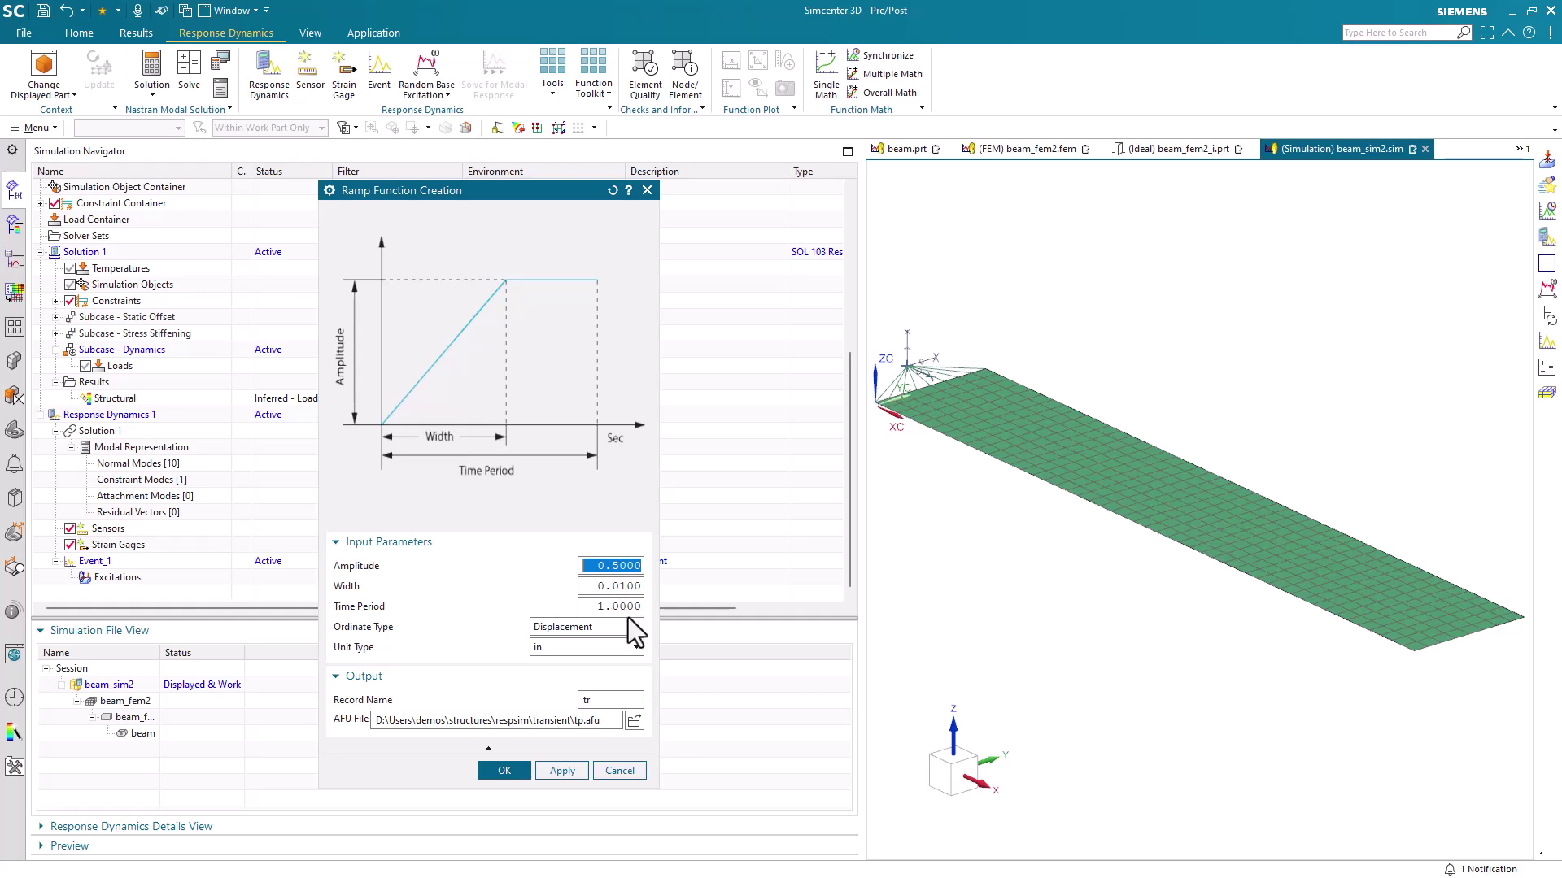
pyautogui.click(634, 720)
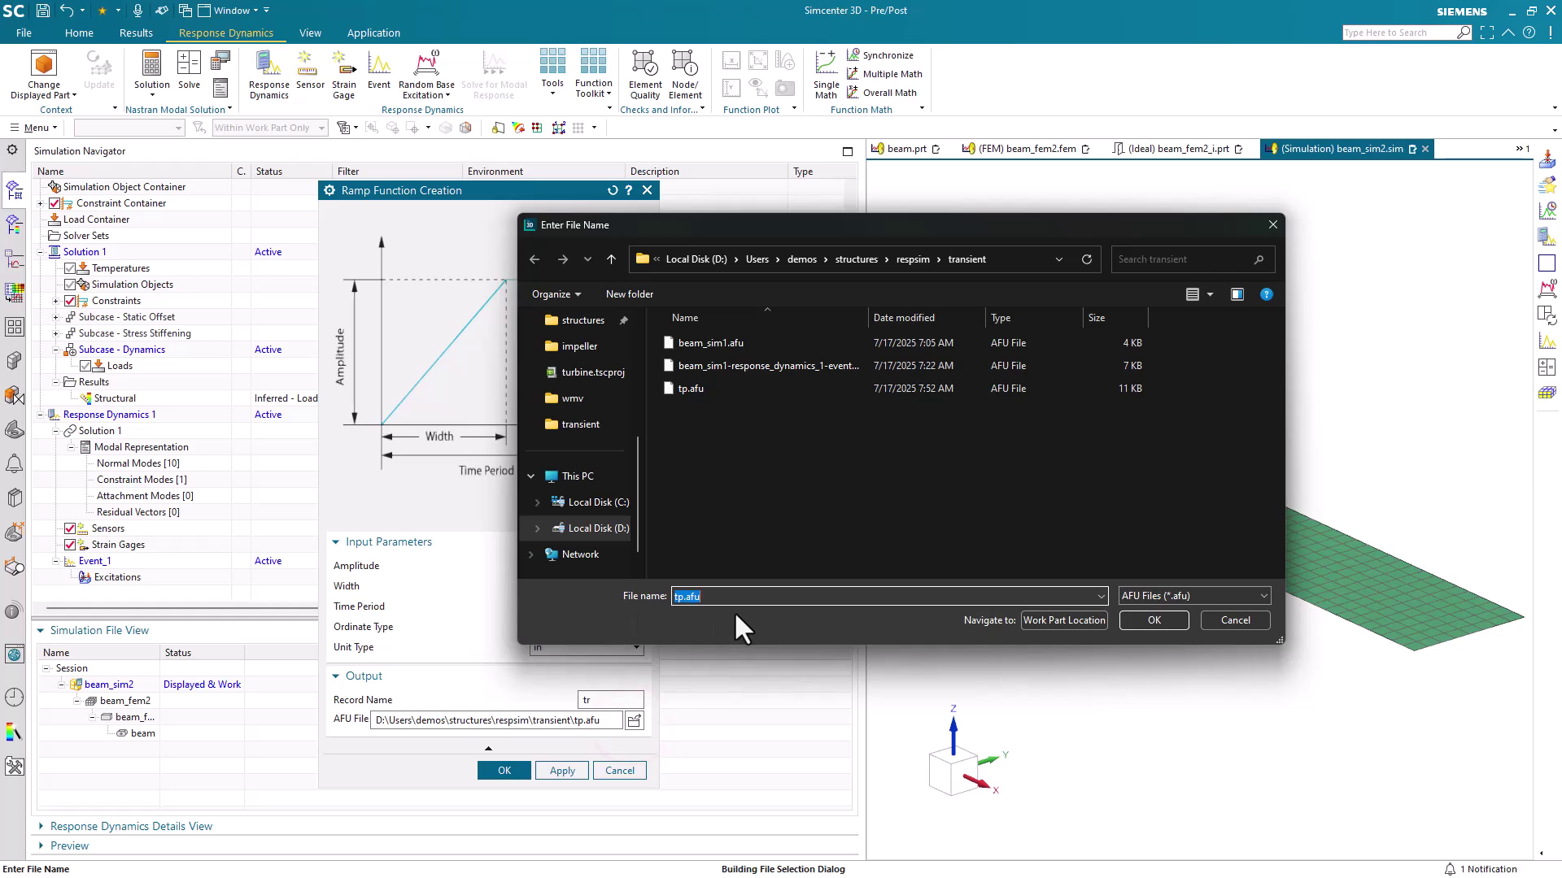
pyautogui.write('tr')
pyautogui.click(1153, 618)
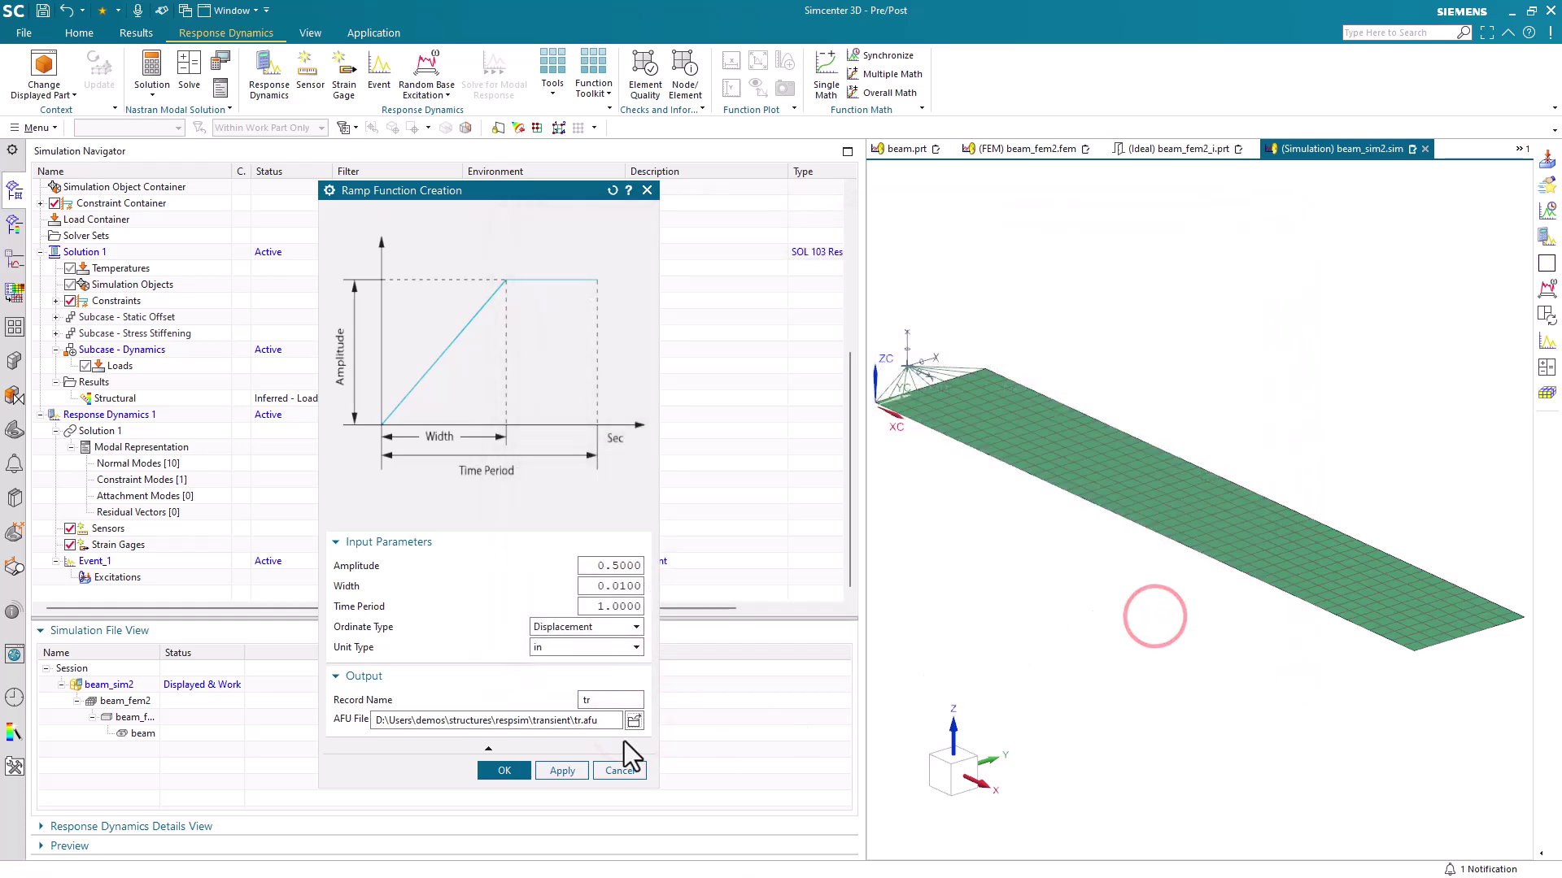
pyautogui.click(505, 771)
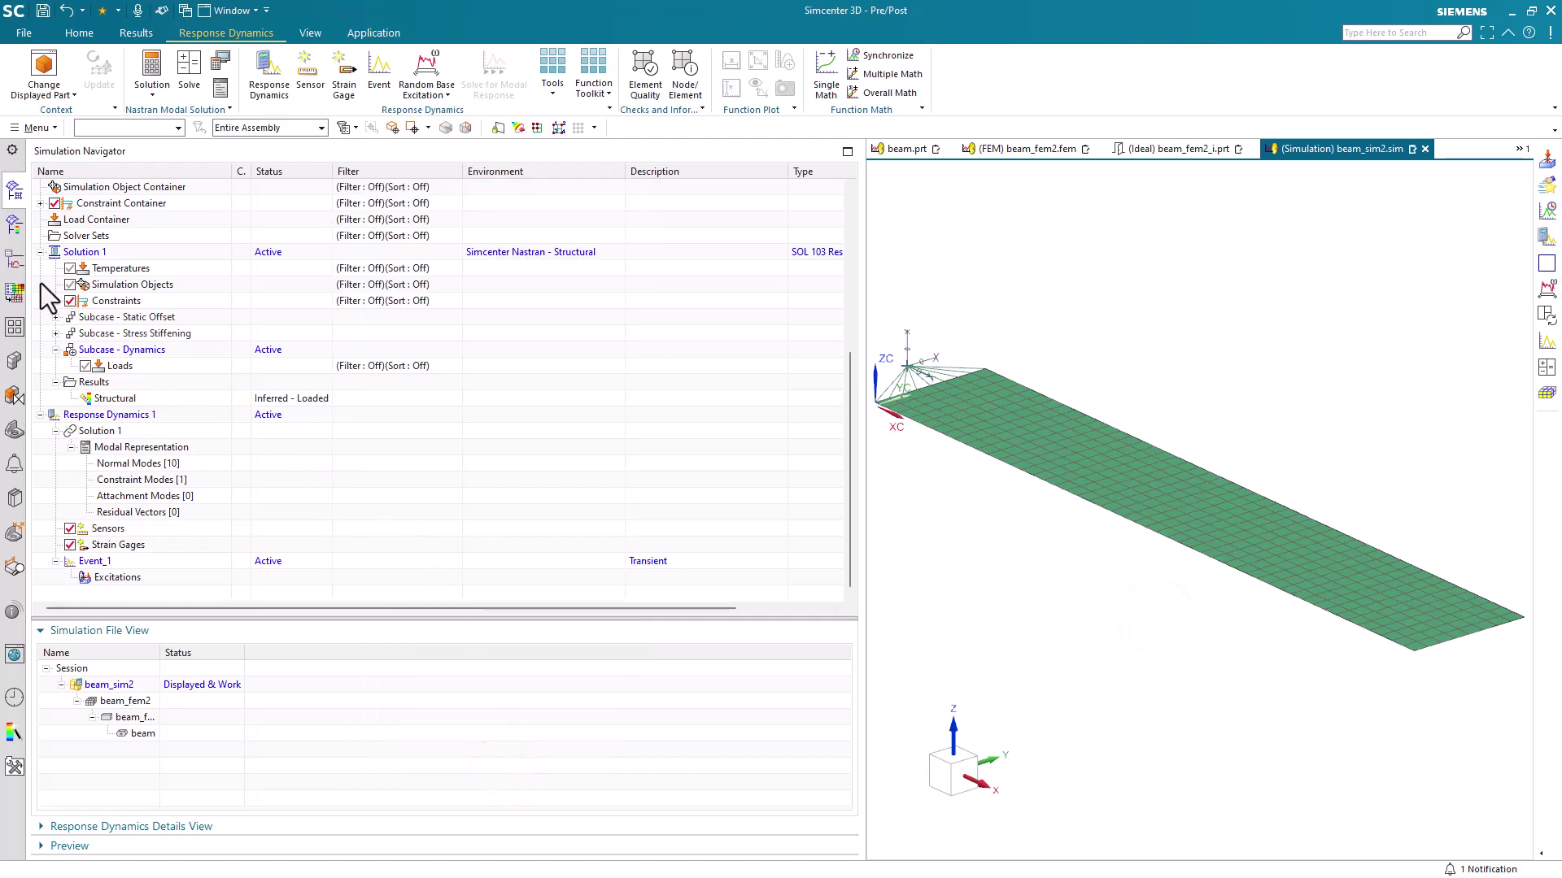
# Step: Select the tr ramp record under tr.afu in the XY function navigator
pyautogui.click(14, 261)
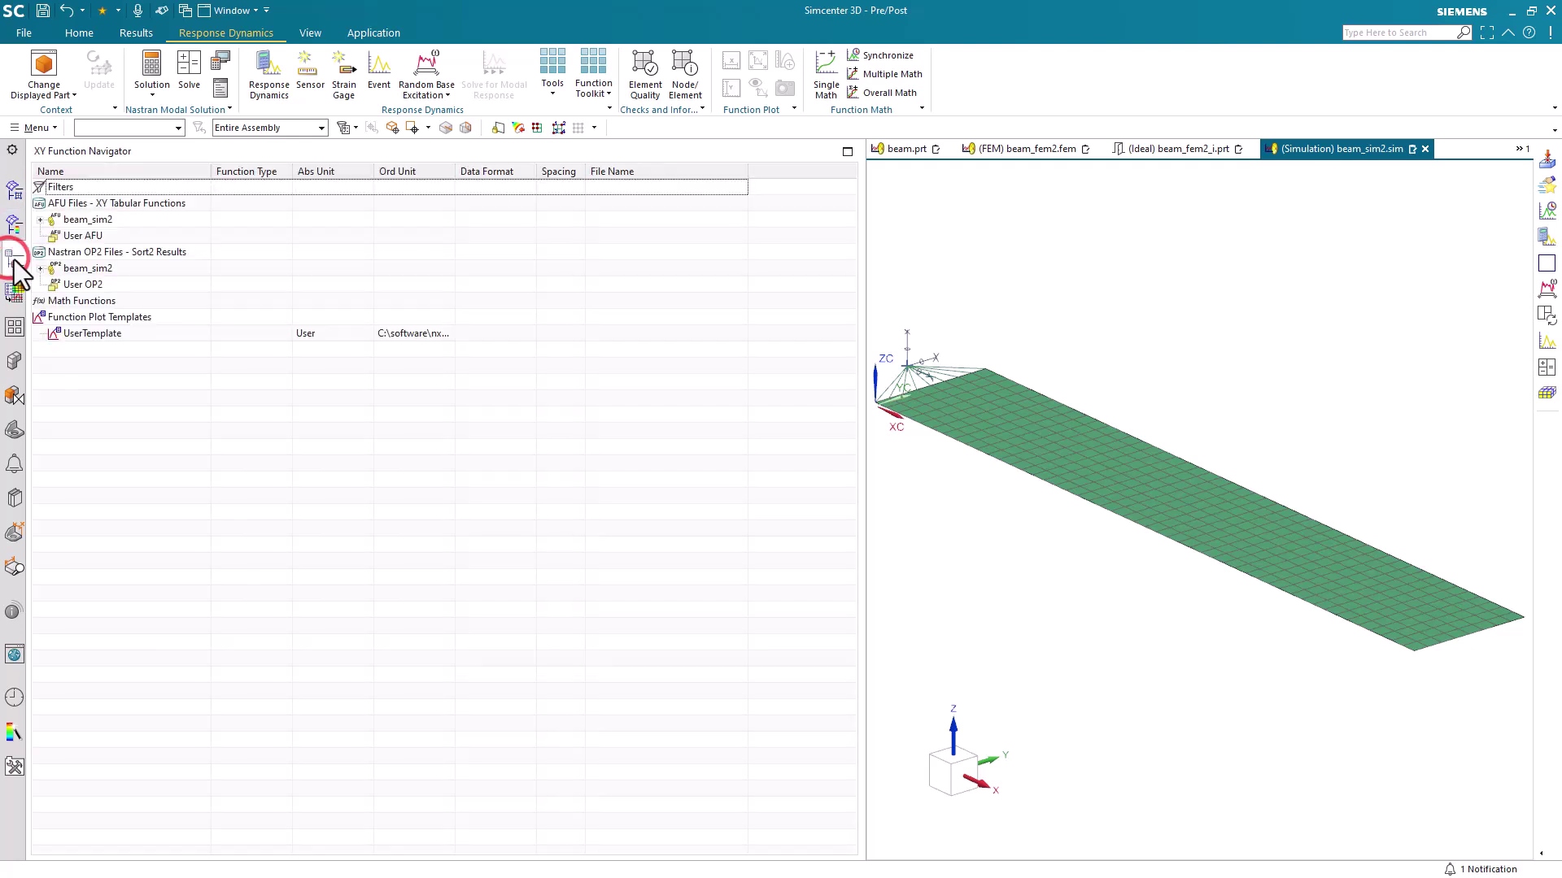
pyautogui.click(40, 220)
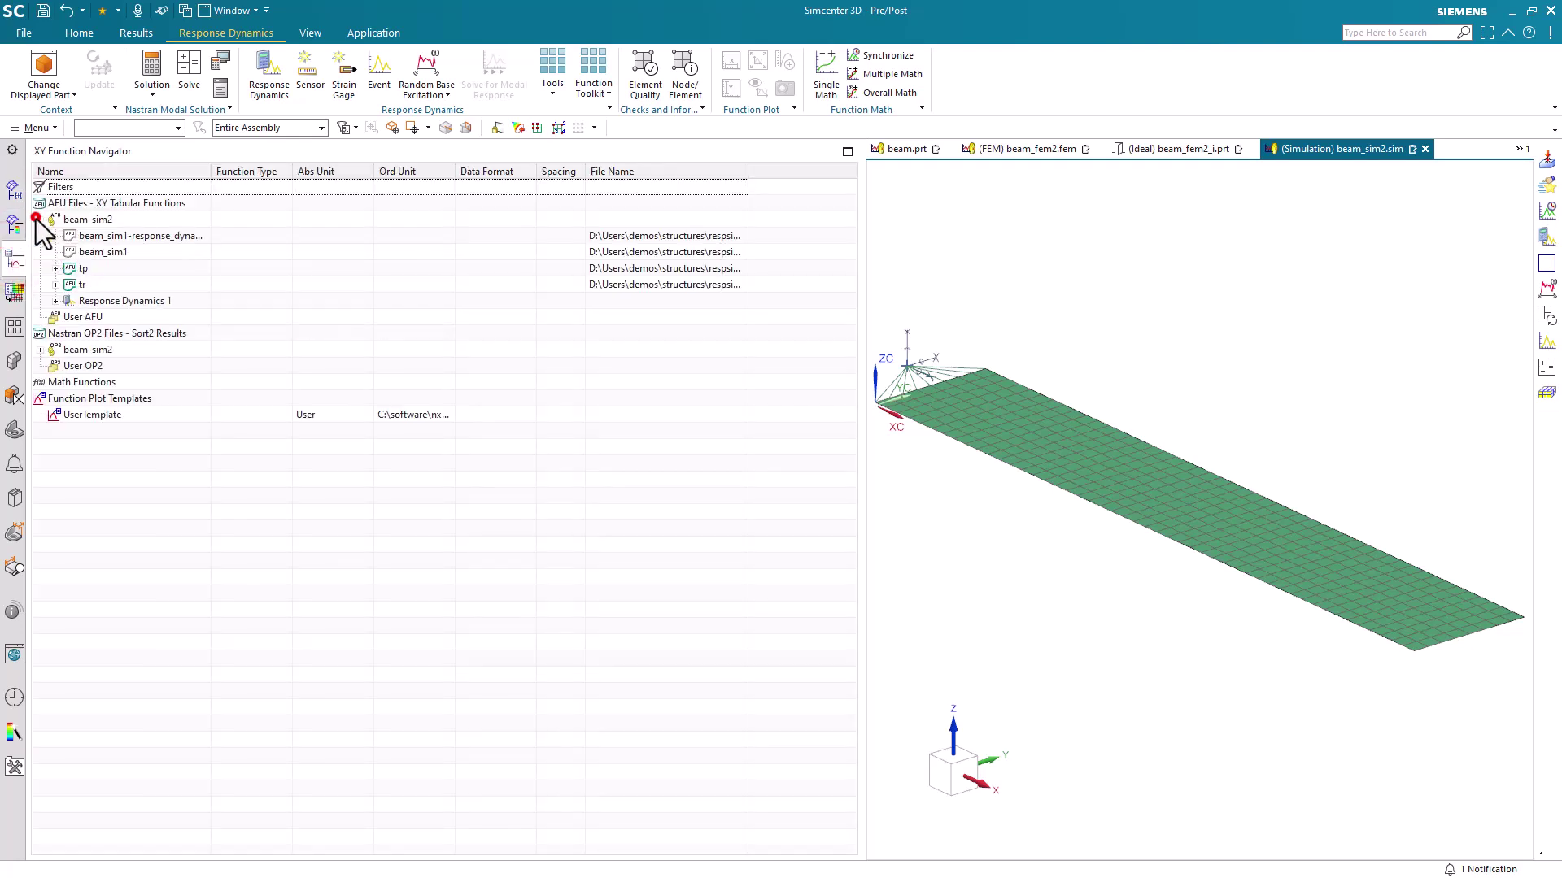
pyautogui.click(56, 284)
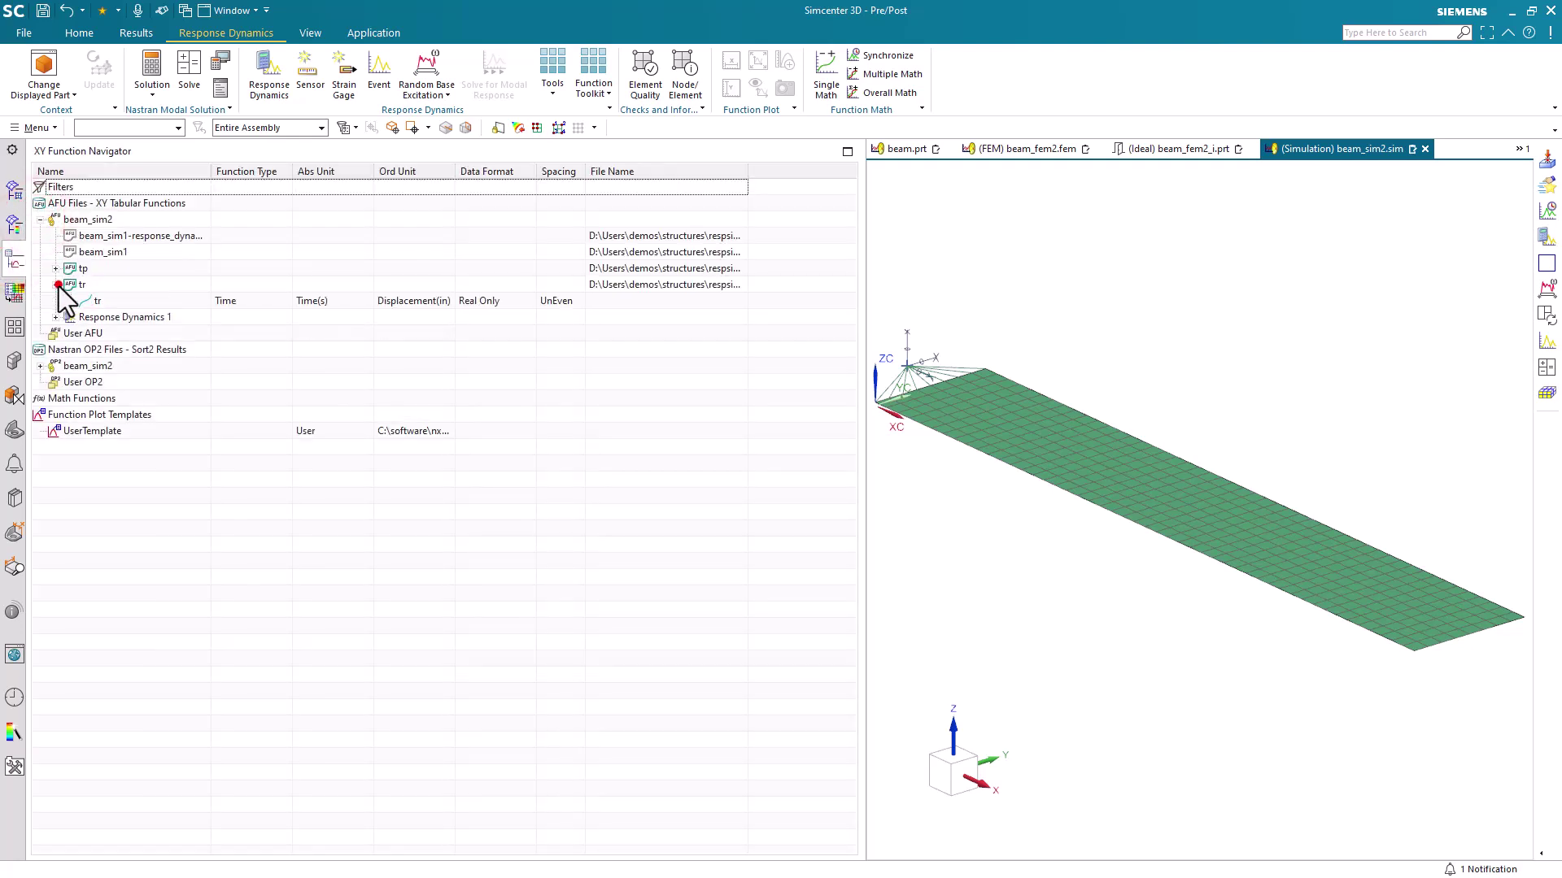
pyautogui.click(107, 299)
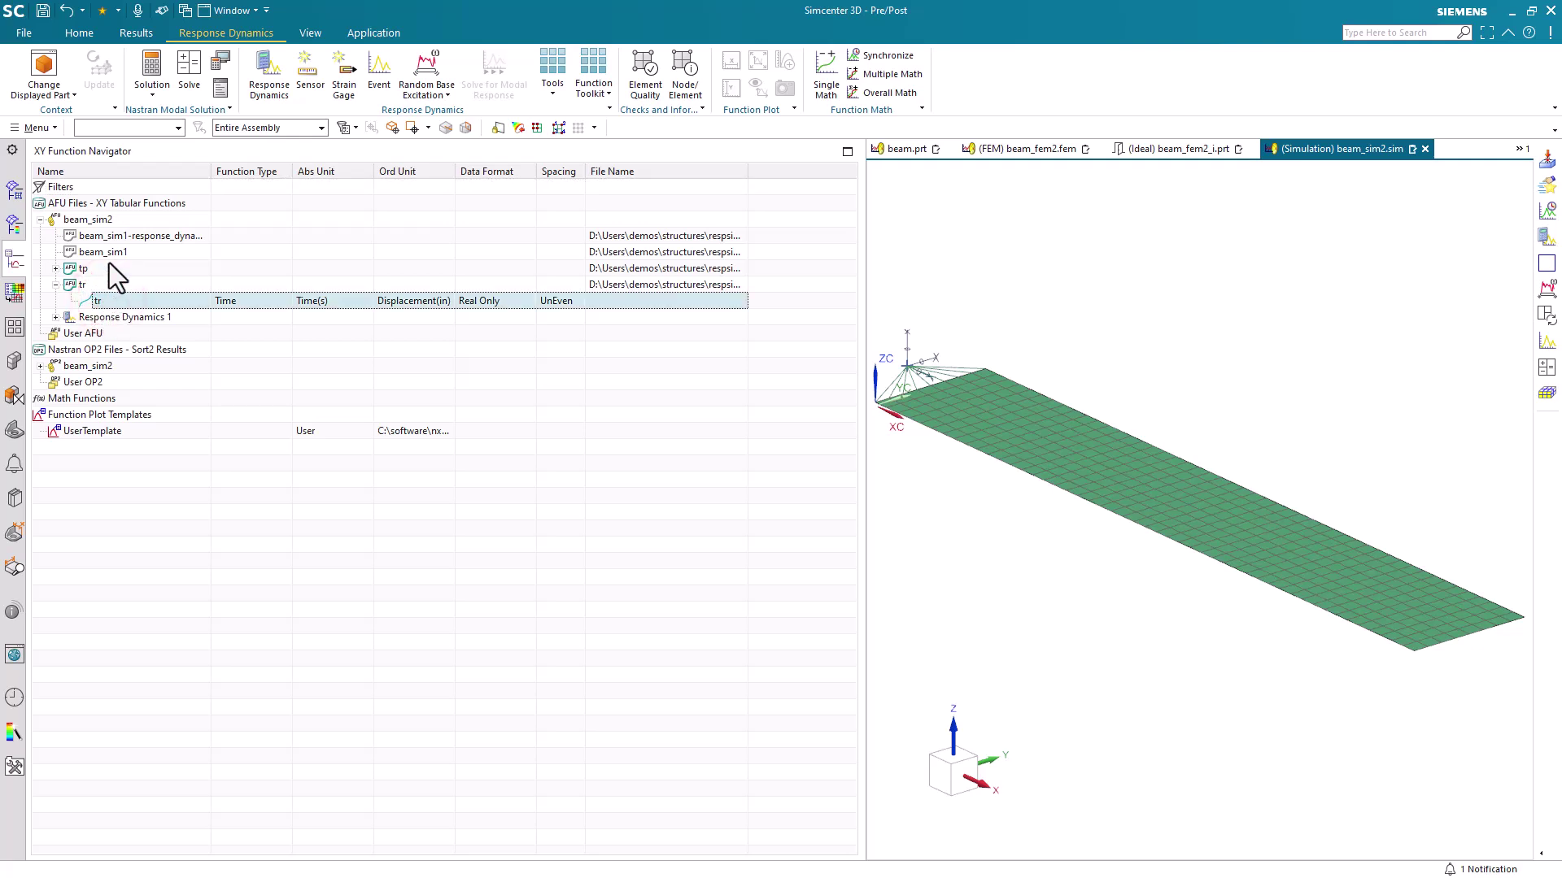
# Step: Open Synchronize via Menu > Tools > Math Operations for Functions > Basic Math
pyautogui.click(39, 129)
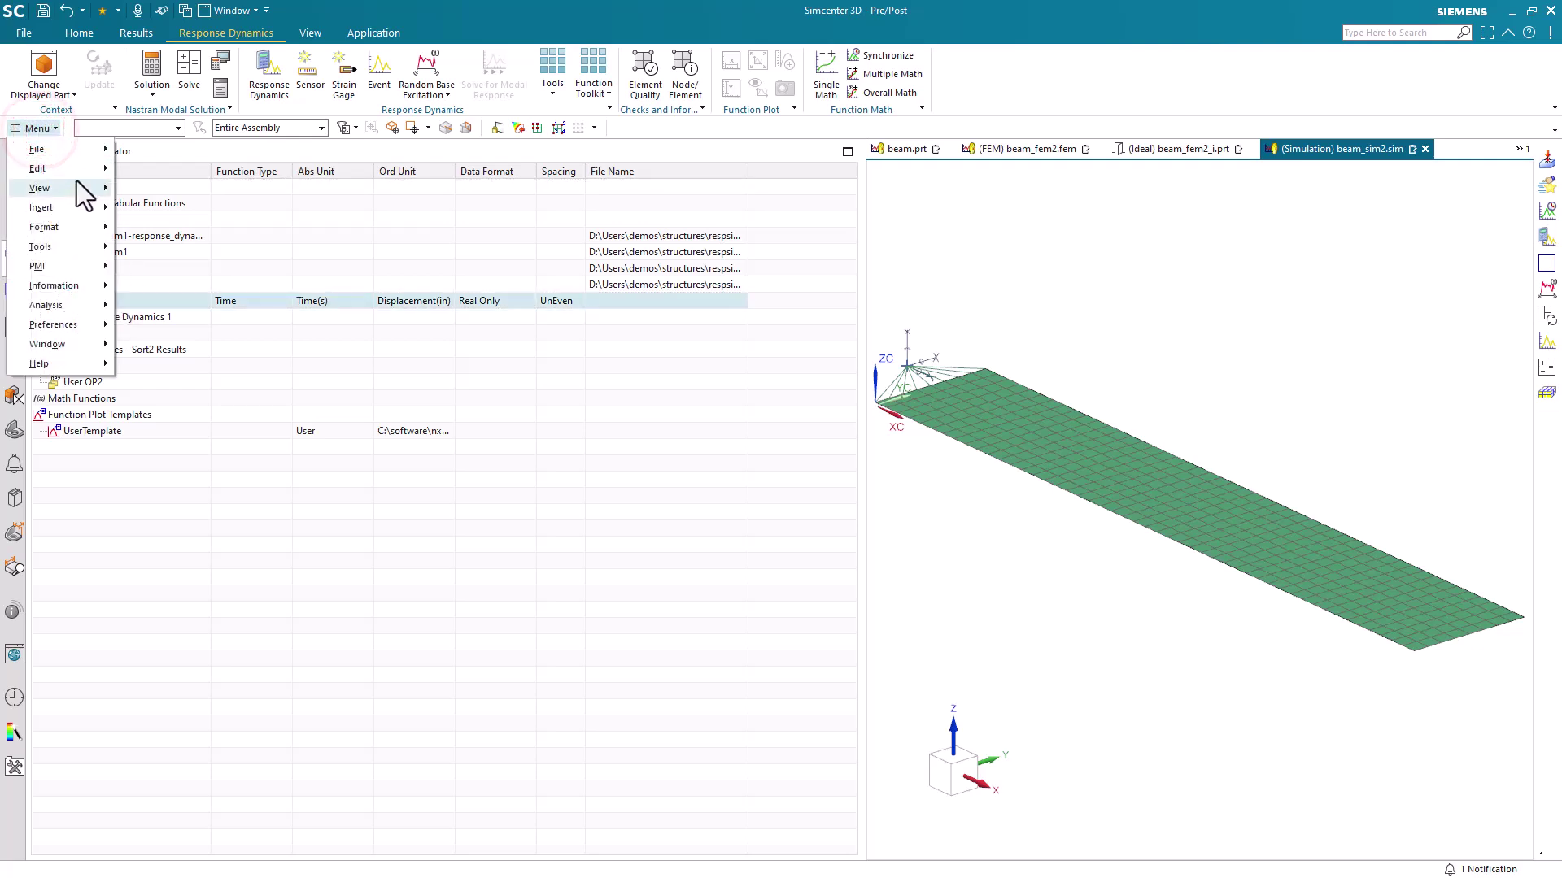
pyautogui.click(86, 247)
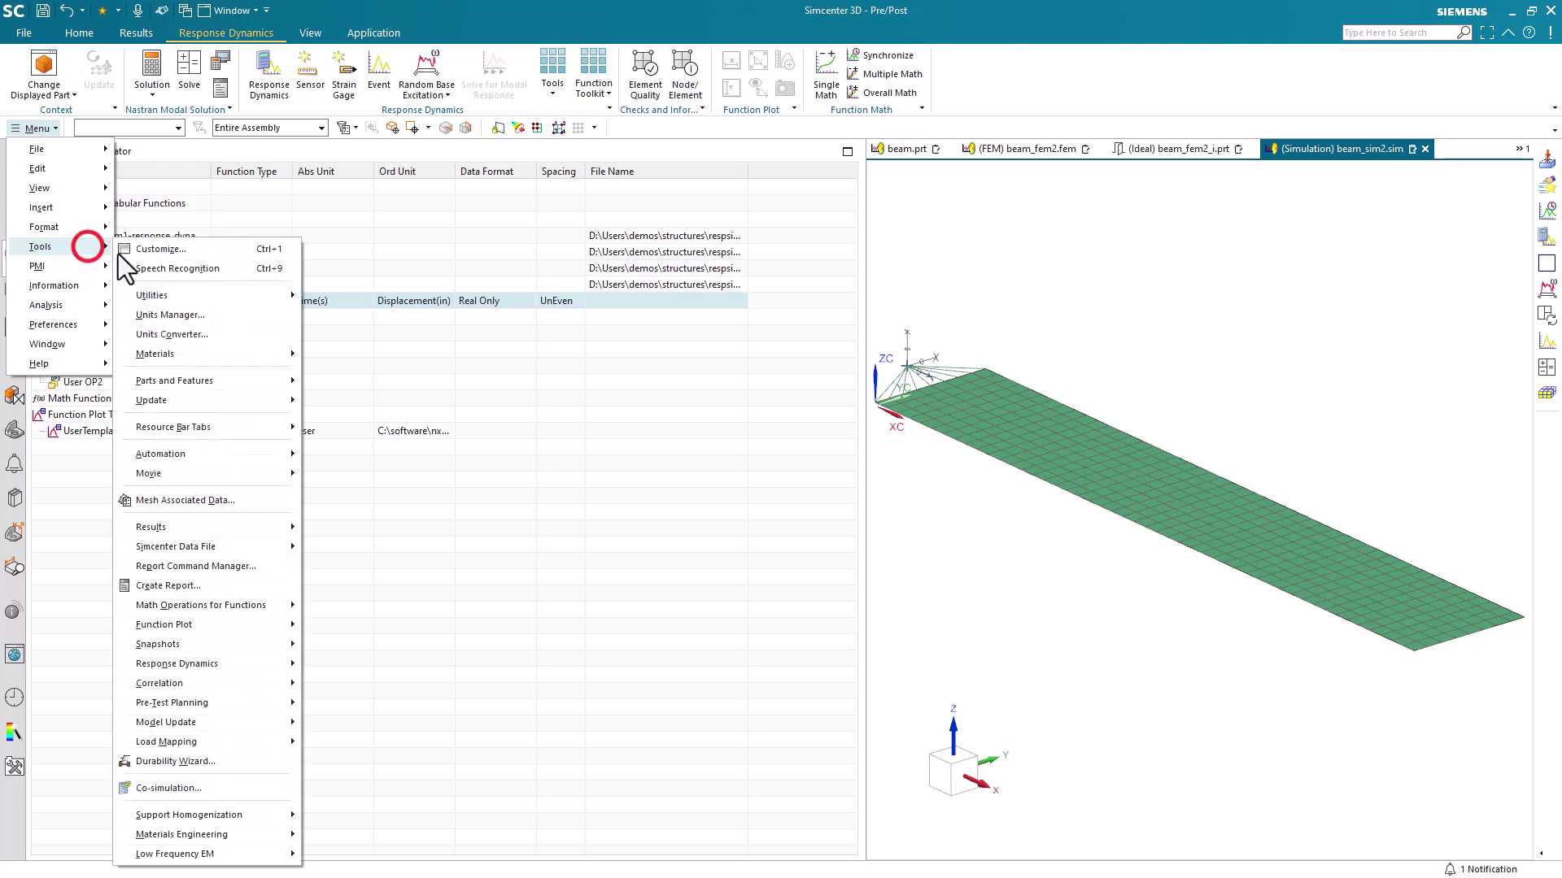
pyautogui.moveTo(238, 611)
pyautogui.moveTo(382, 609)
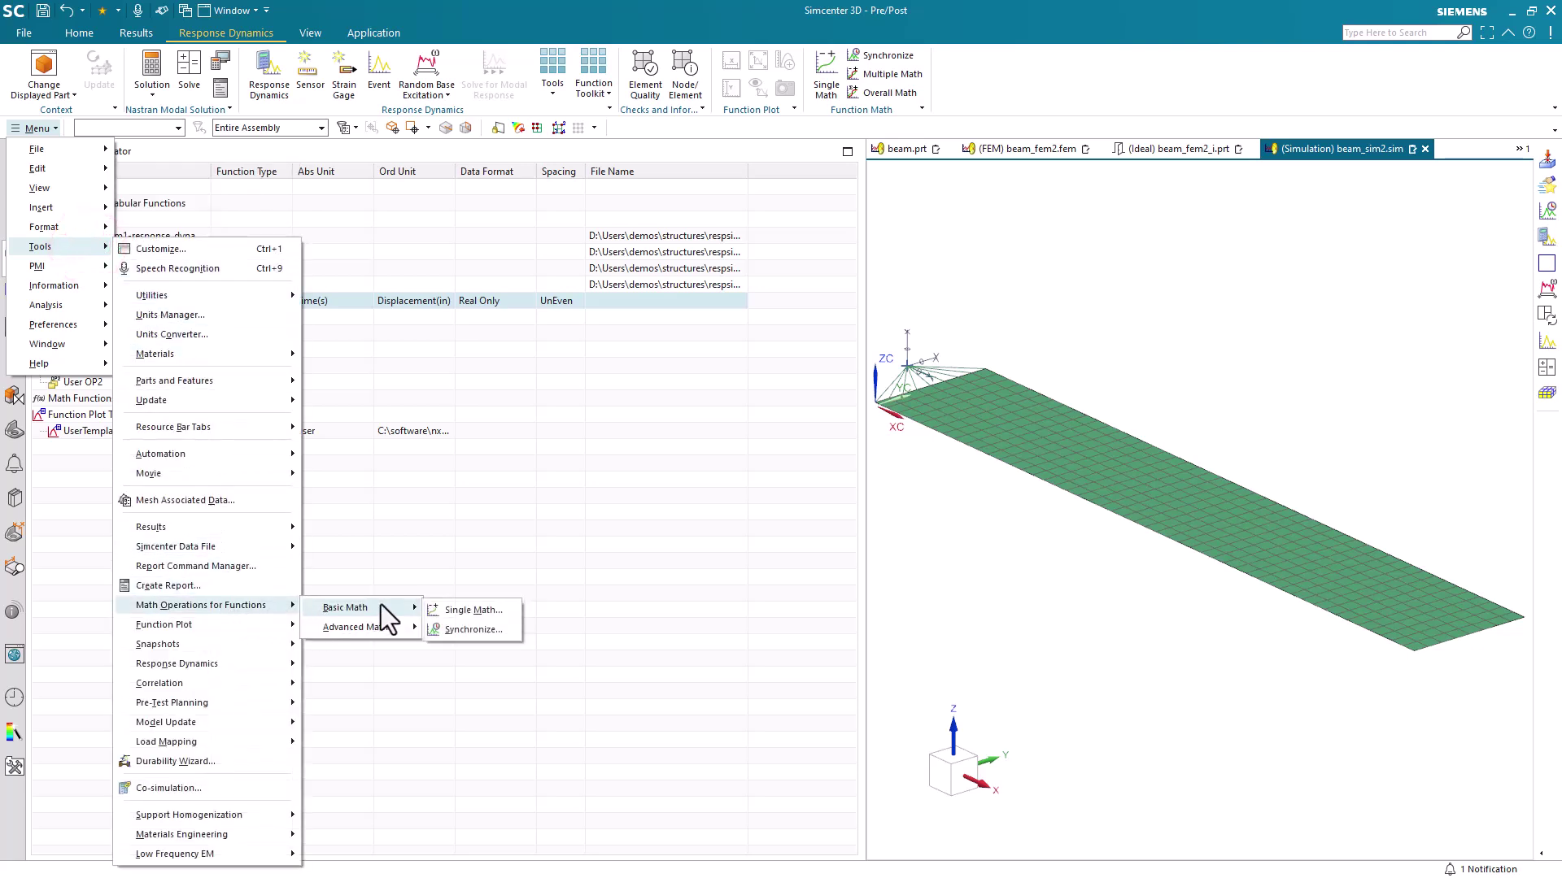
pyautogui.click(492, 631)
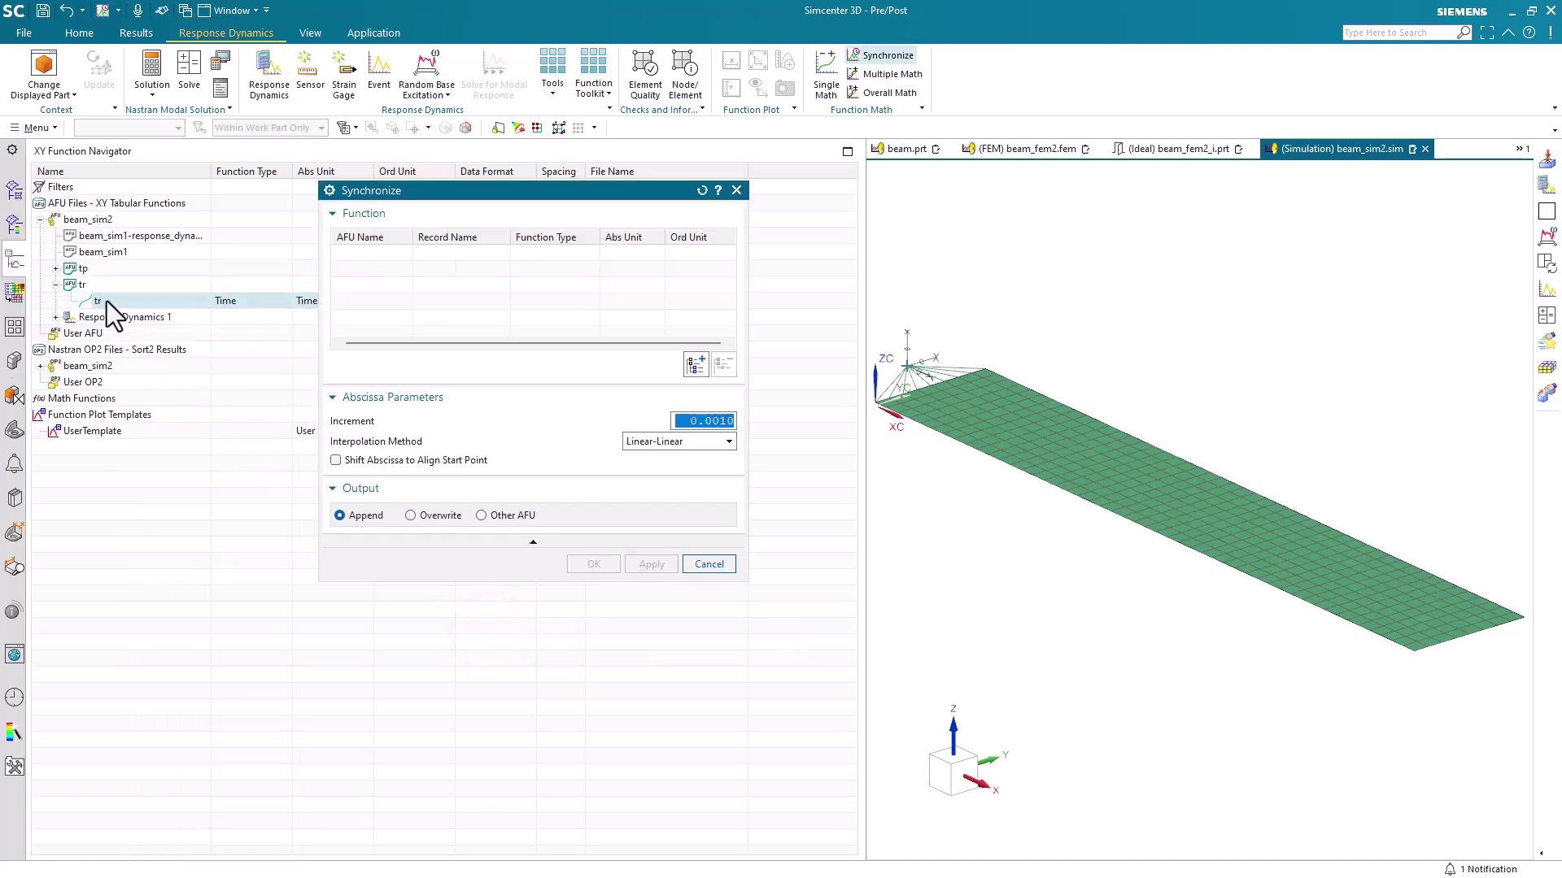
# Step: Resample record tr at a 0.0010 increment with Linear-Linear interpolation, appending output as tr_sync
pyautogui.click(695, 369)
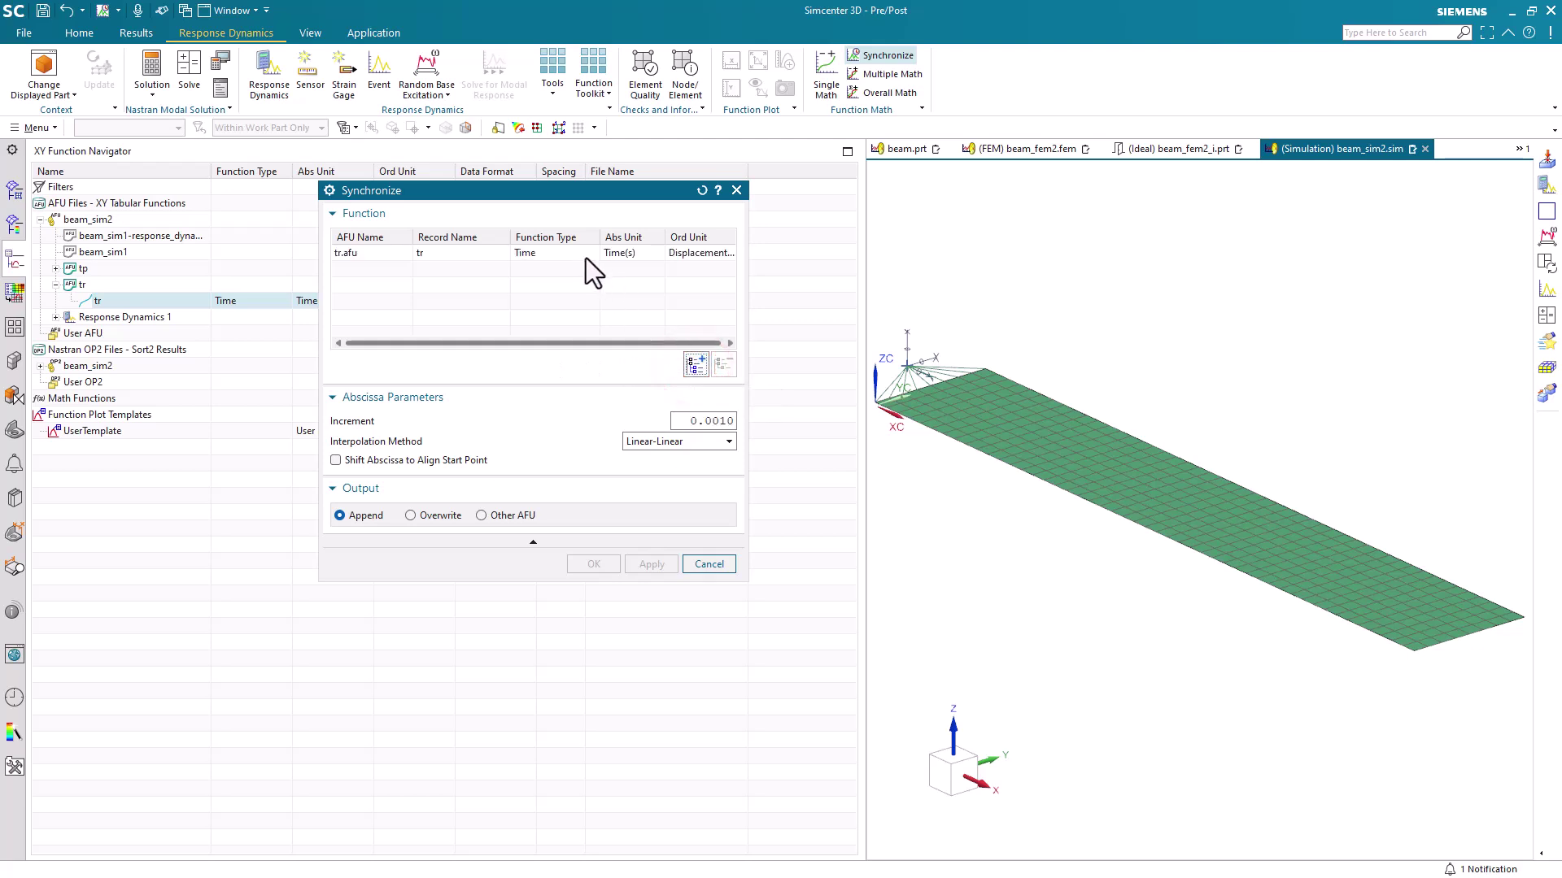
pyautogui.click(579, 255)
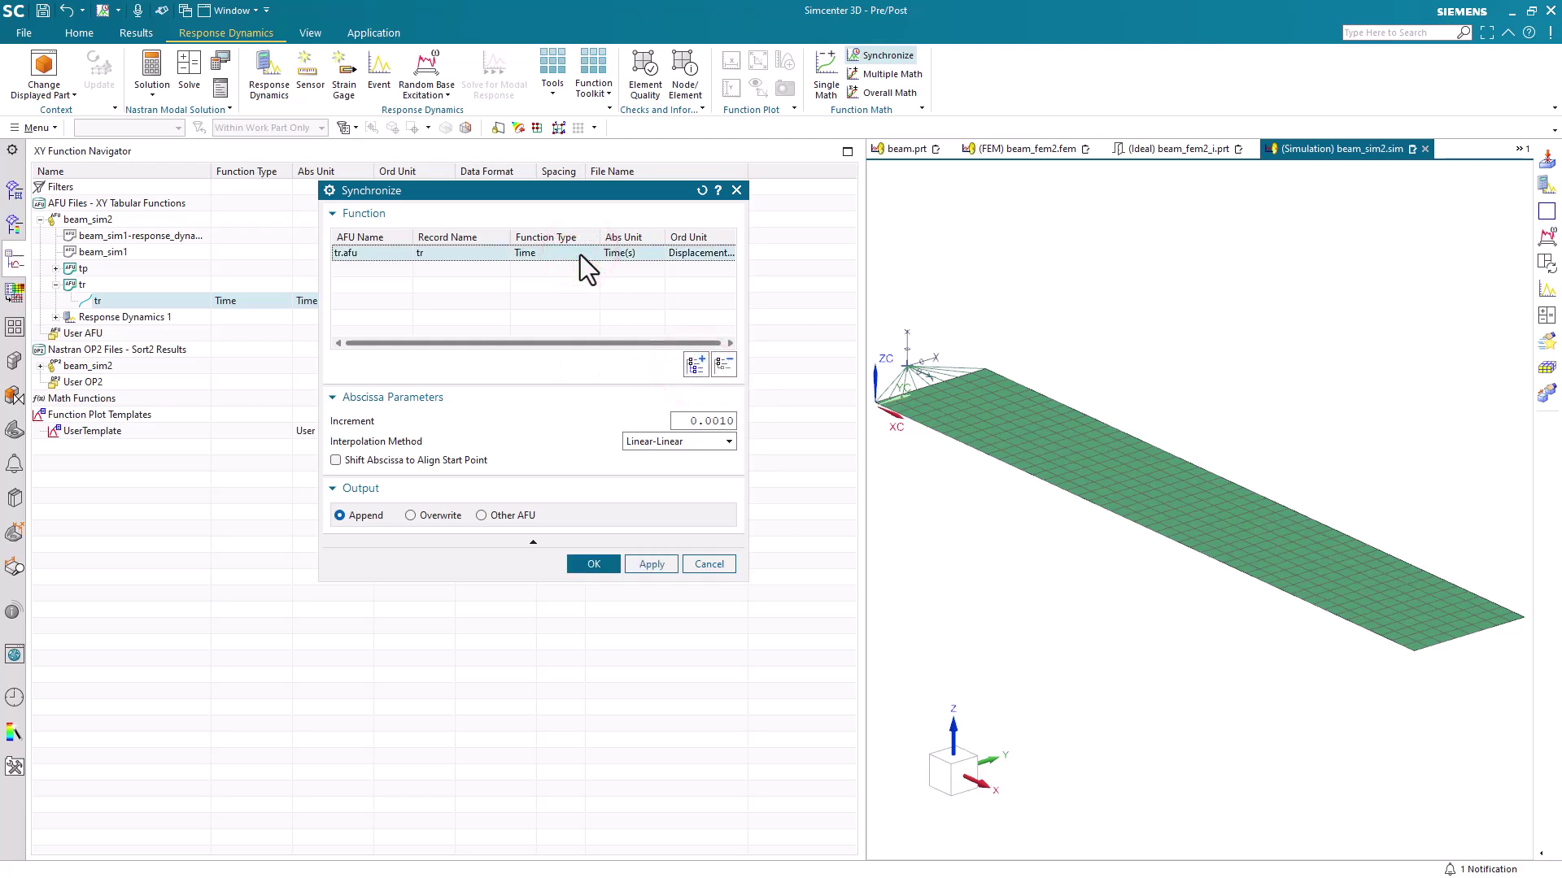
pyautogui.click(721, 420)
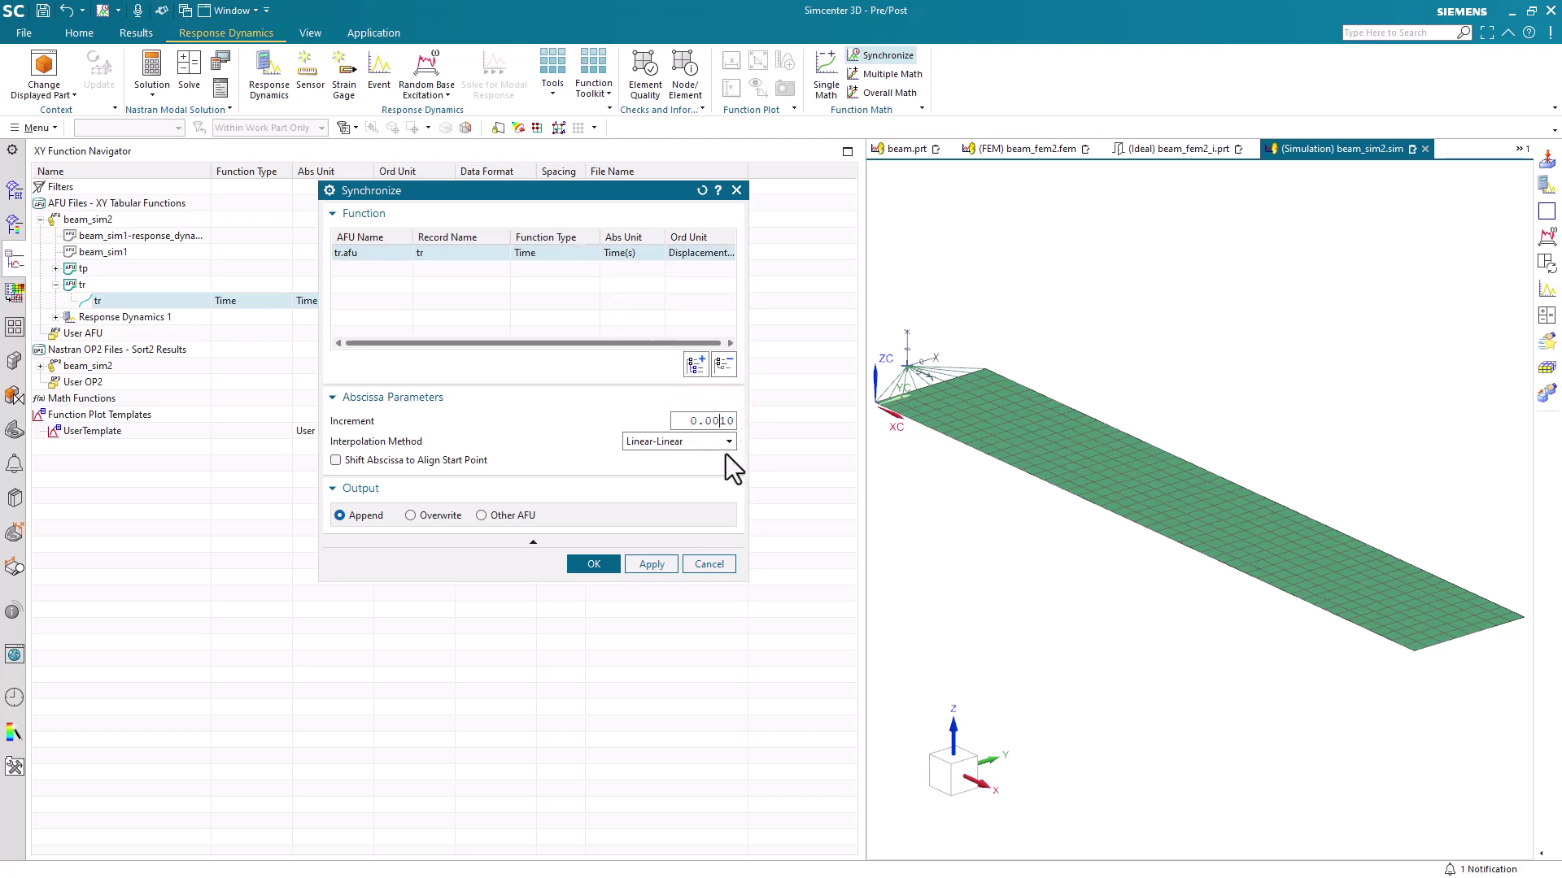
pyautogui.click(593, 564)
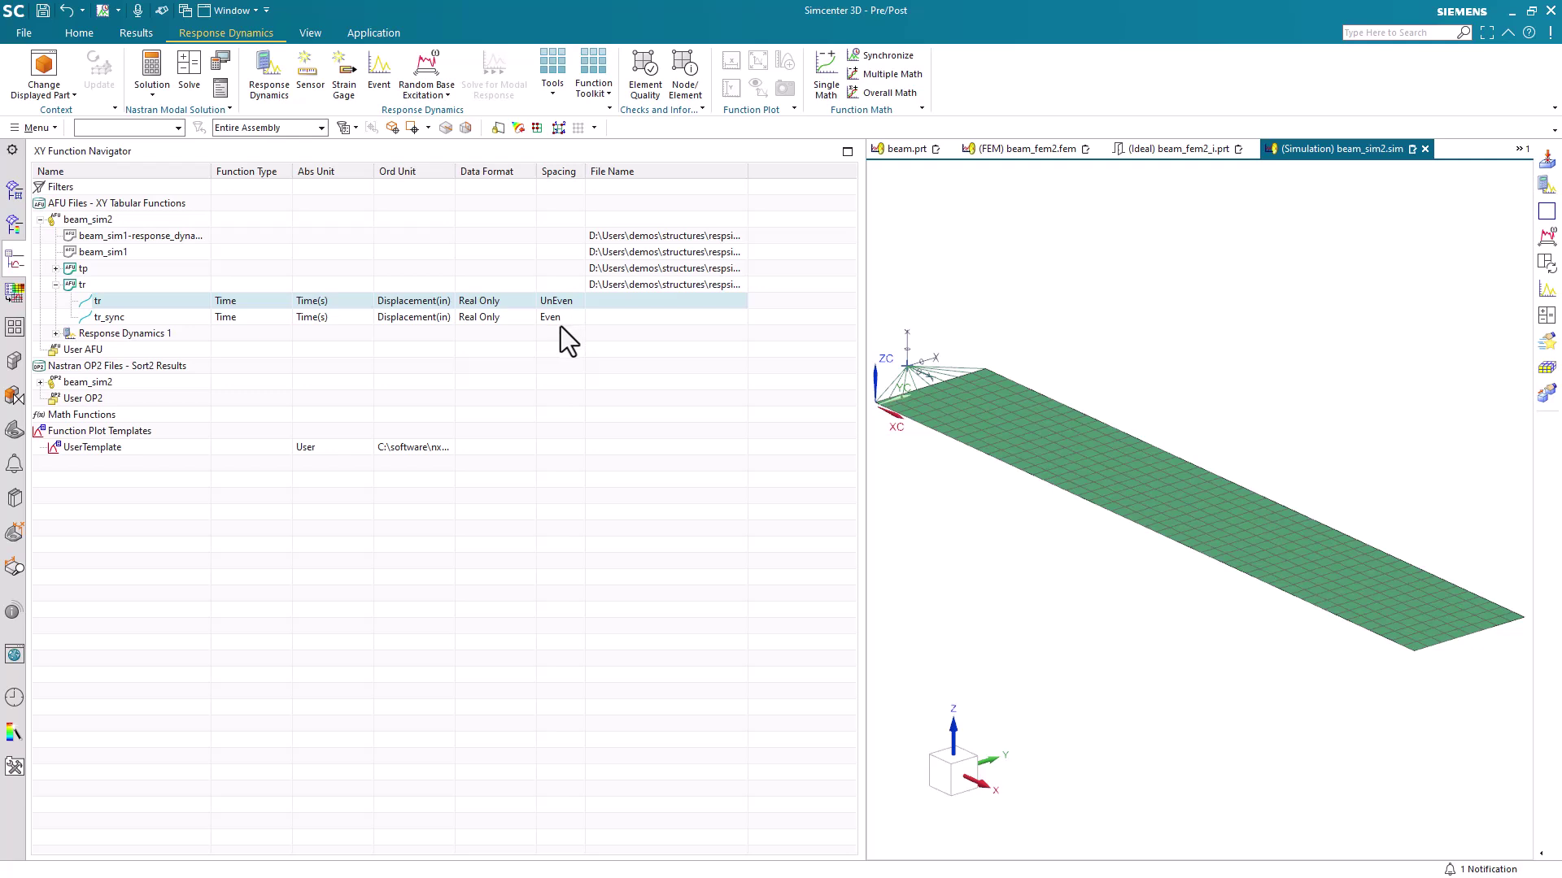
# Step: Start a translational nodal excitation on Event_1's Excitations located at node 442 in Z
pyautogui.click(14, 190)
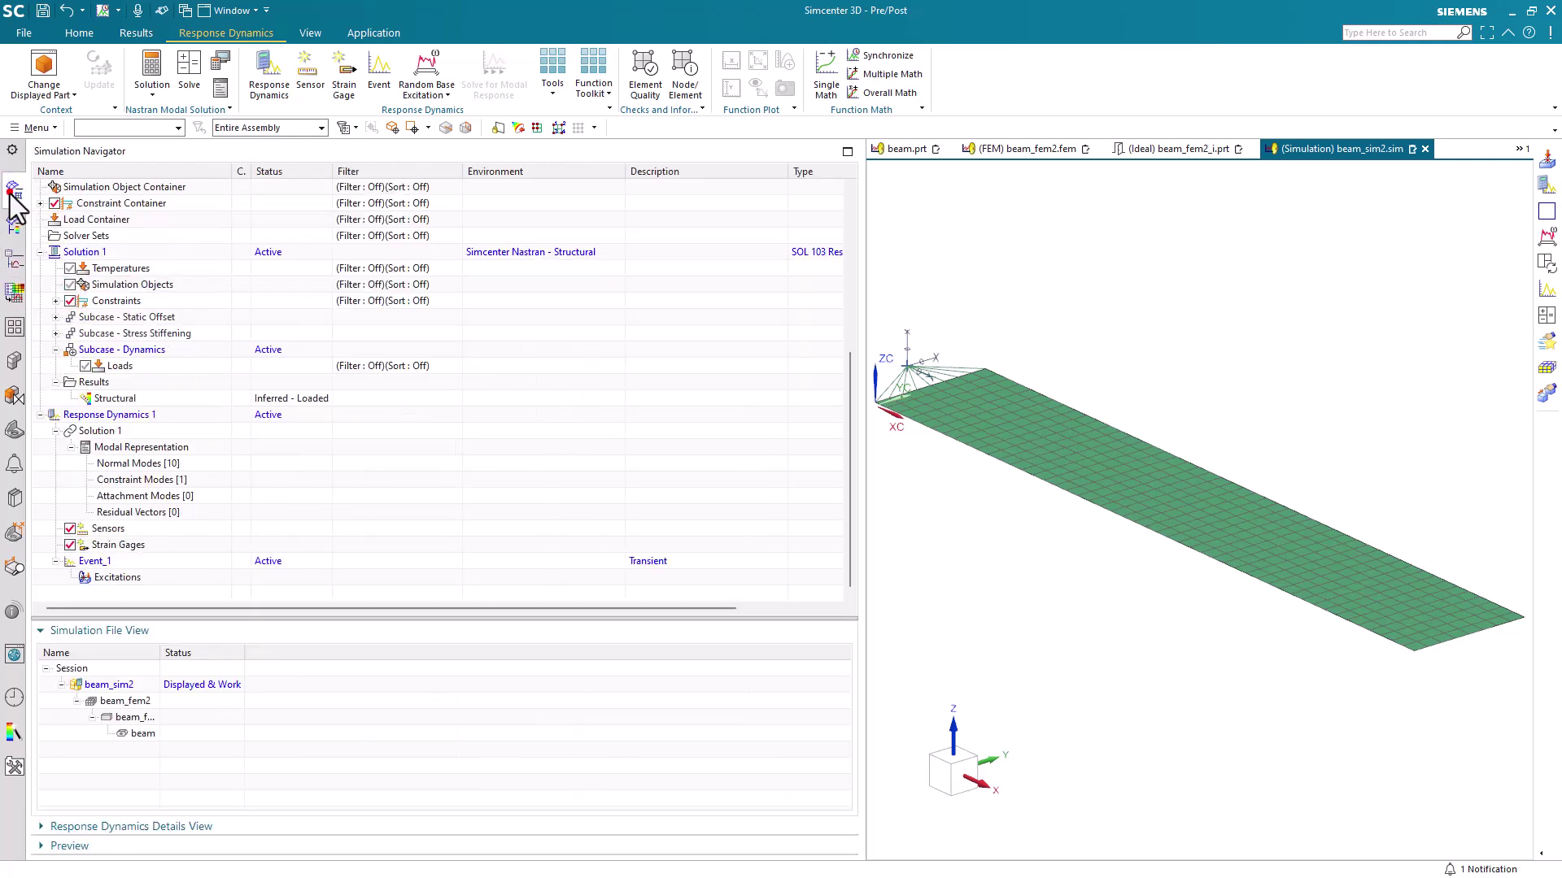
pyautogui.rightClick(106, 583)
pyautogui.click(149, 595)
pyautogui.click(247, 597)
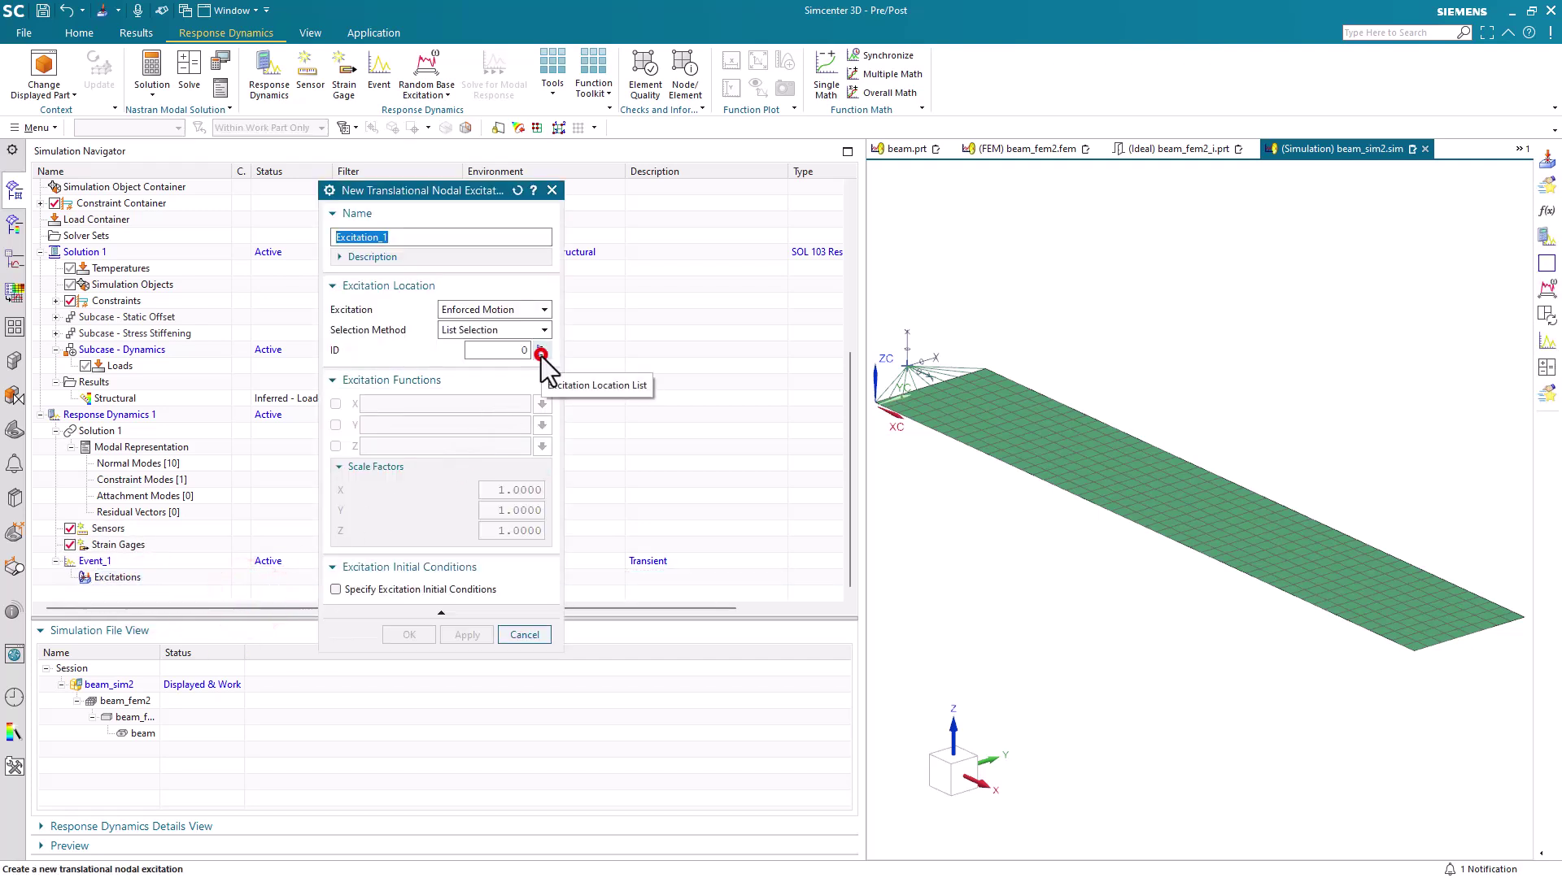
pyautogui.click(540, 352)
pyautogui.click(445, 216)
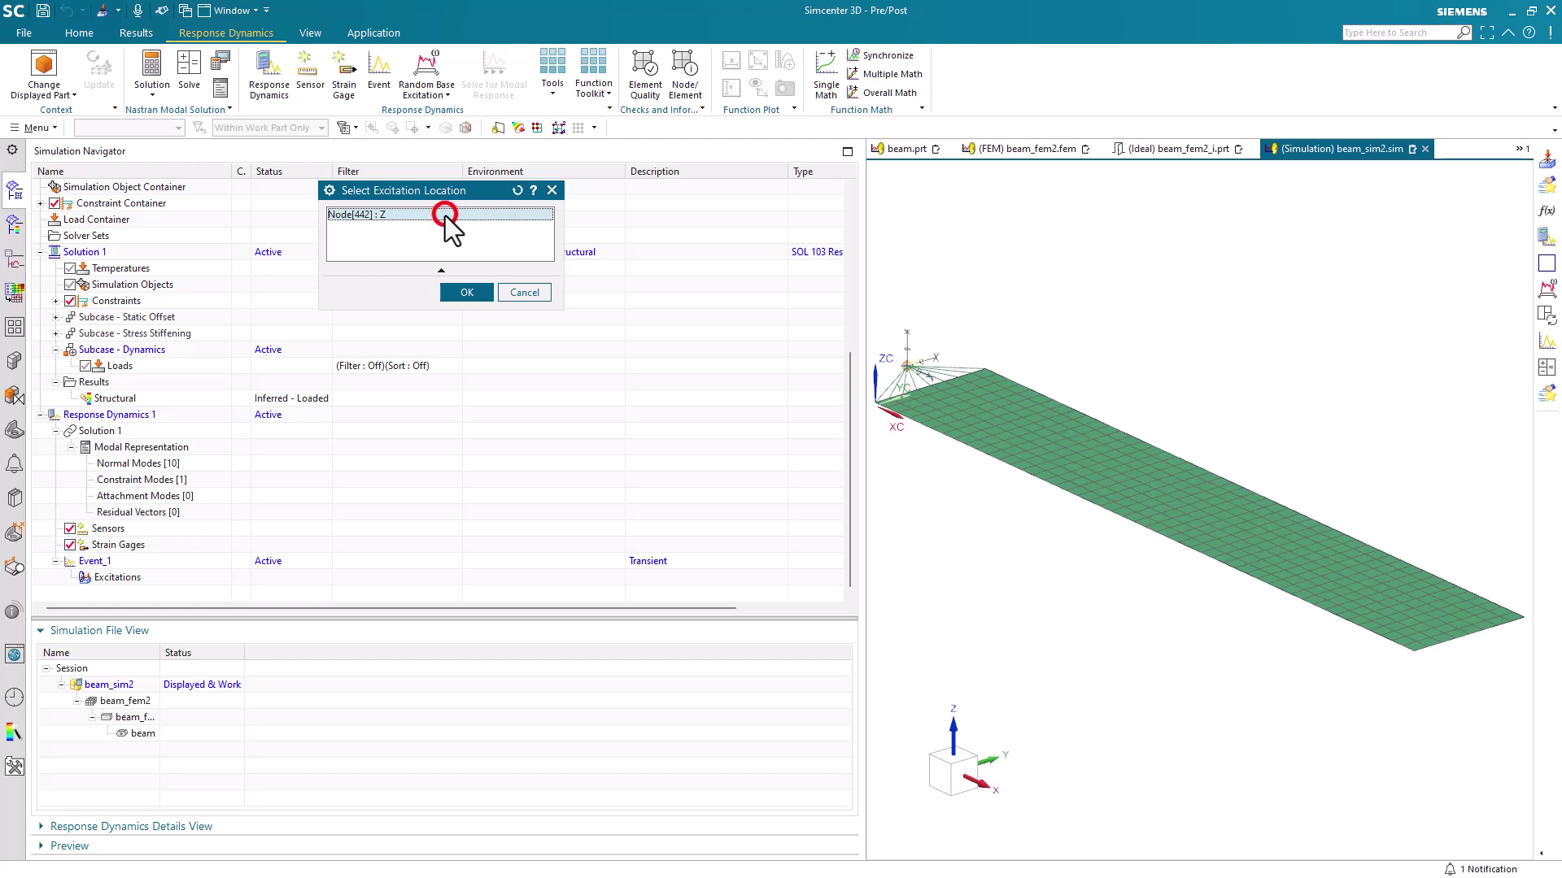
pyautogui.click(467, 292)
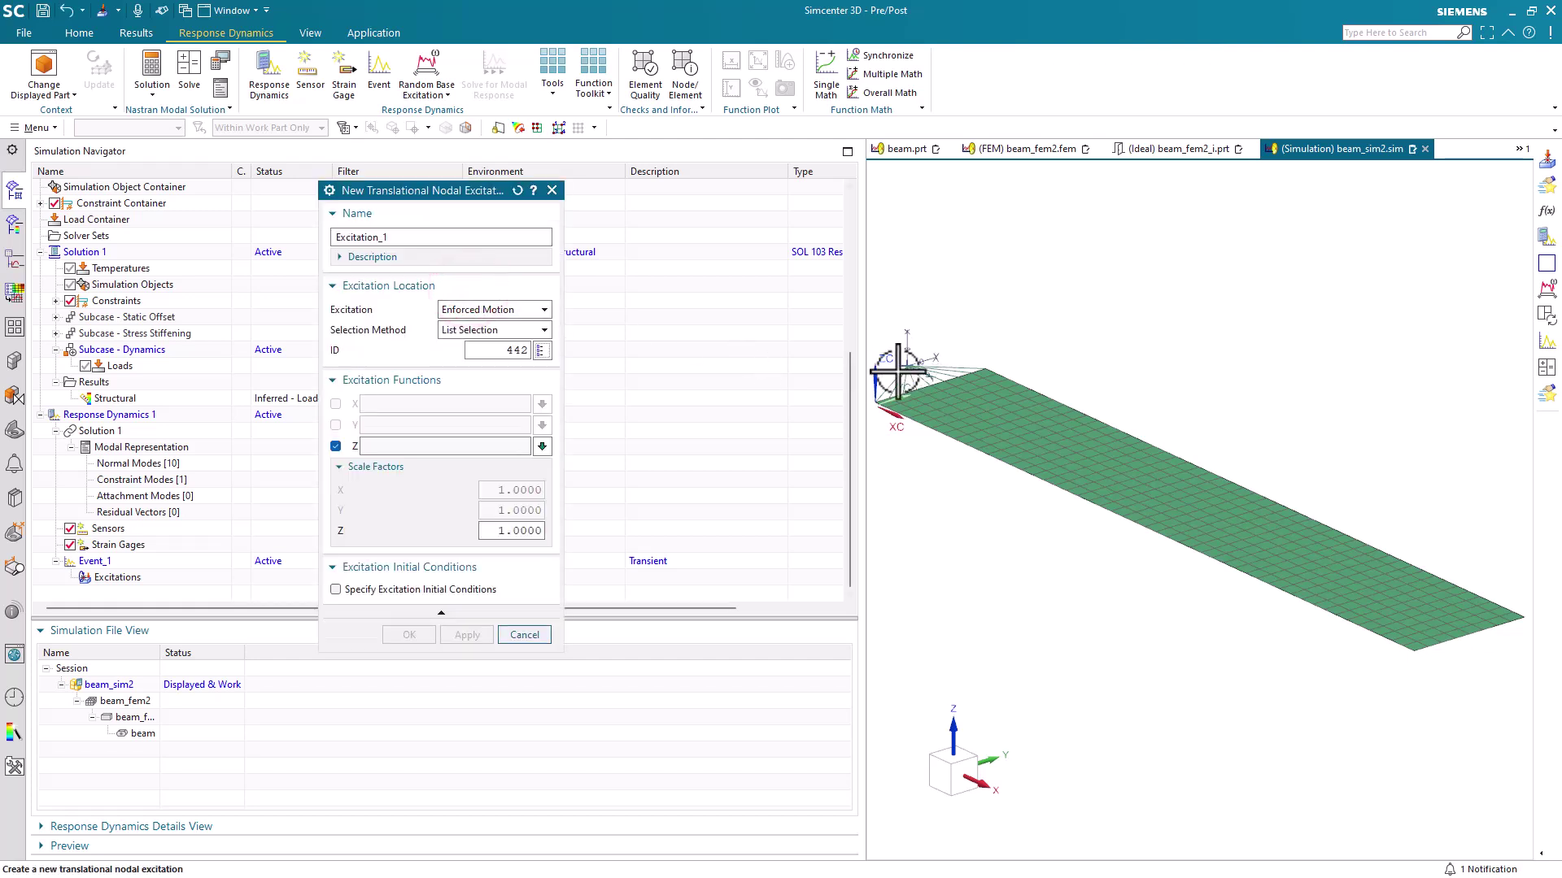
# Step: Assign tr_sync as the Z-direction function and create Excitation_1
pyautogui.click(541, 448)
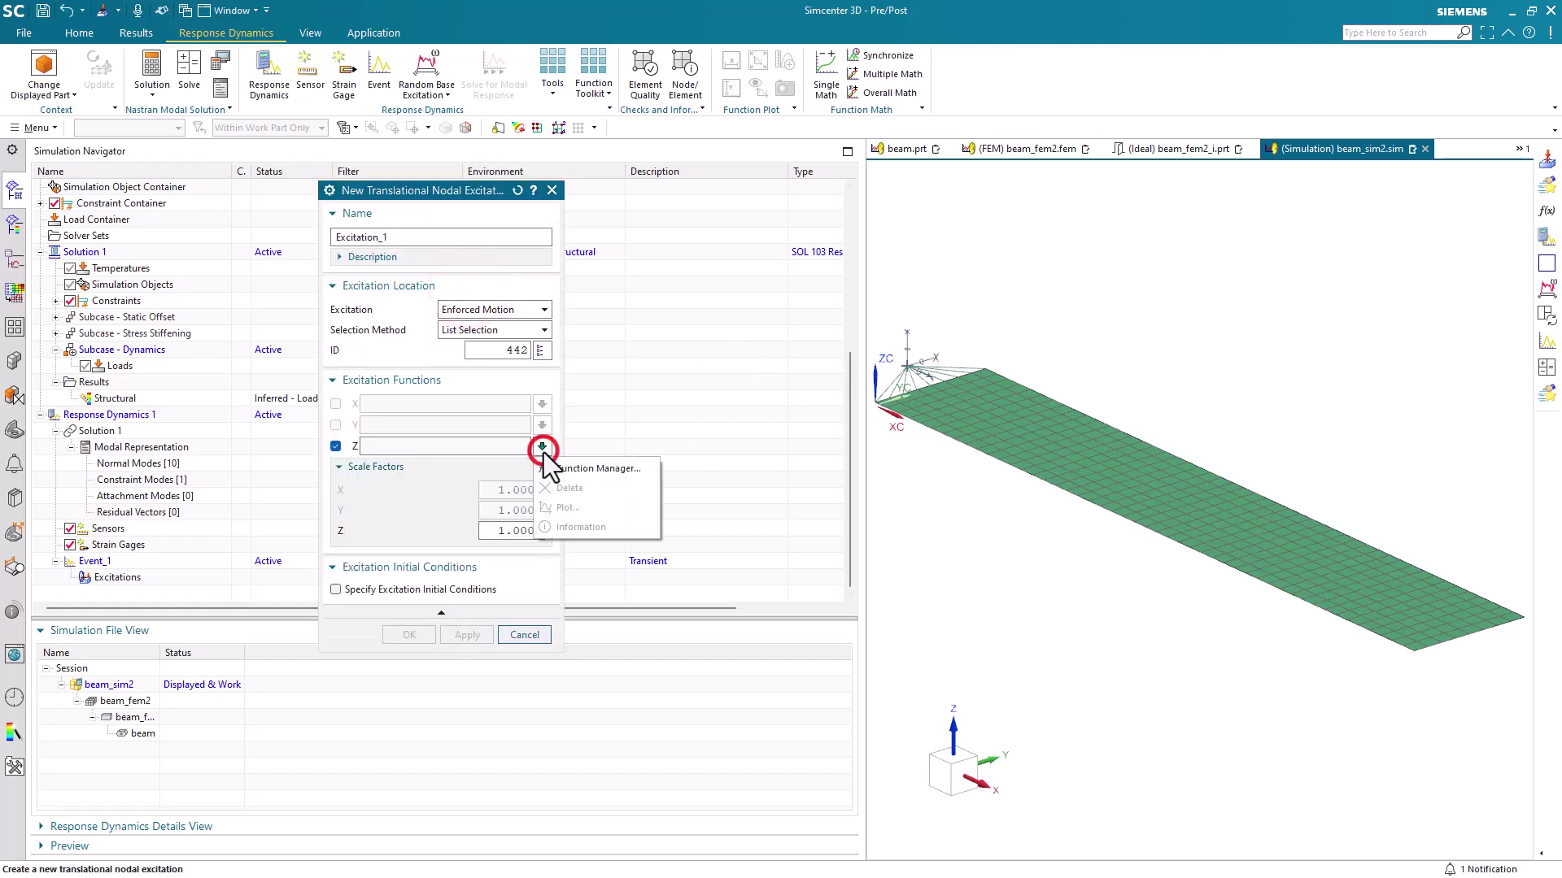
pyautogui.click(552, 466)
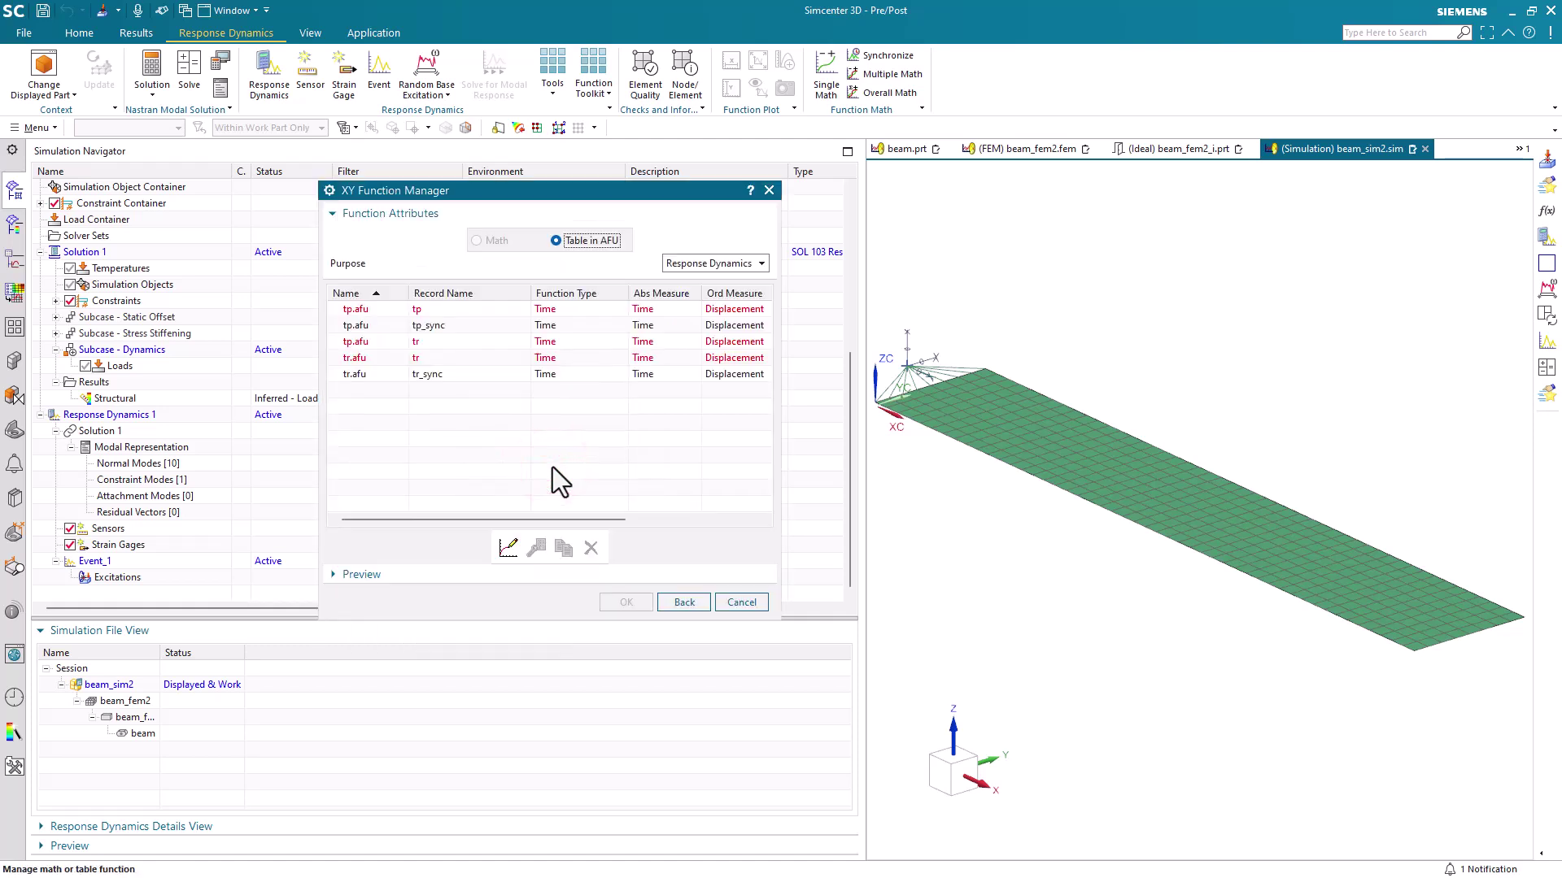
pyautogui.click(392, 376)
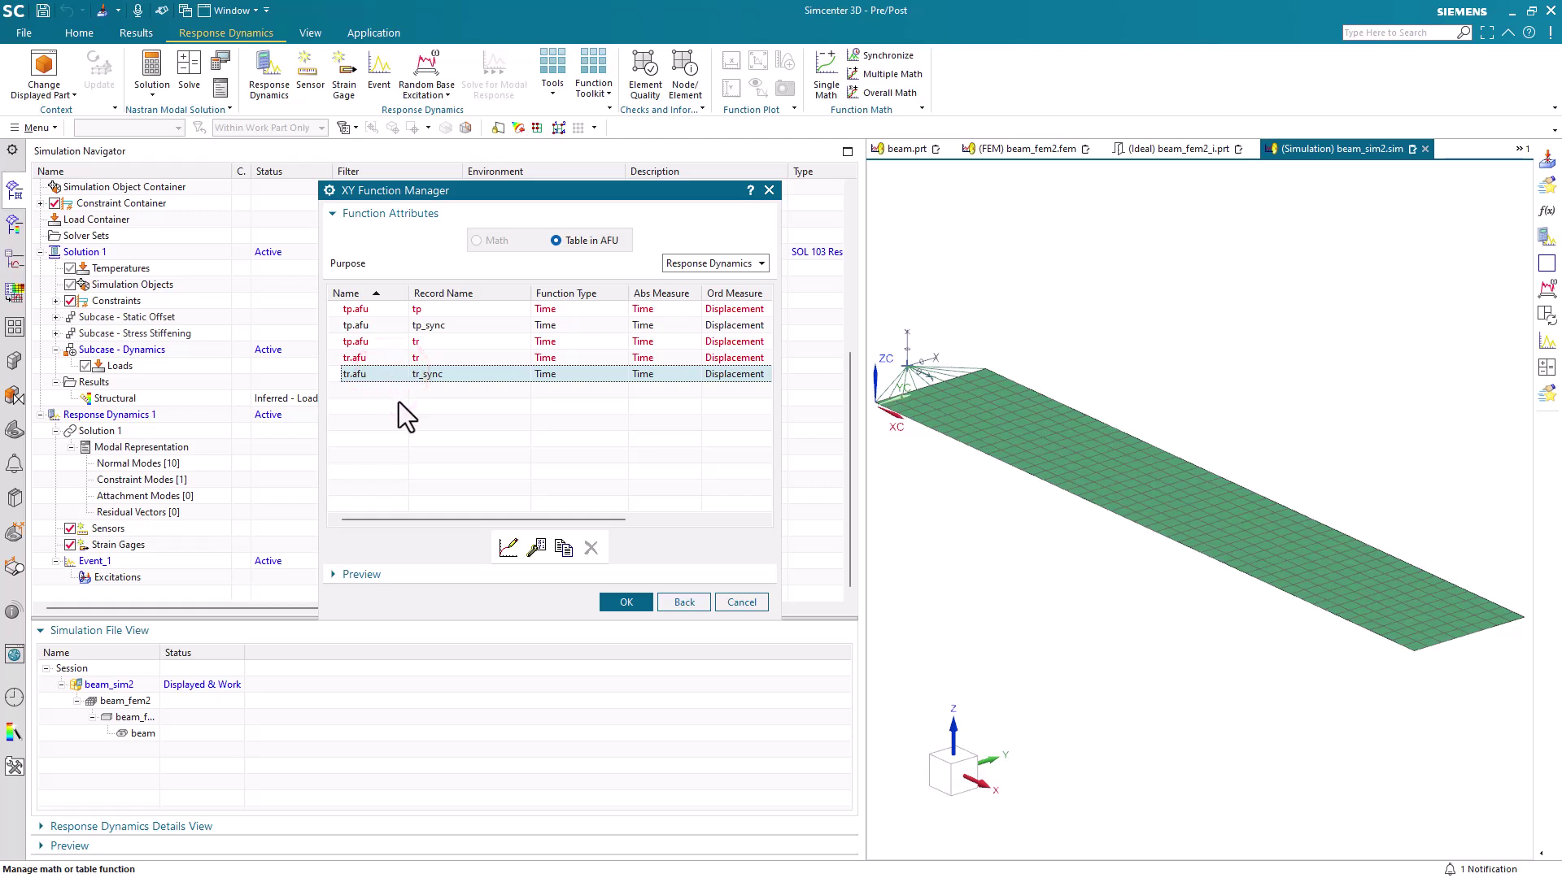
pyautogui.click(627, 599)
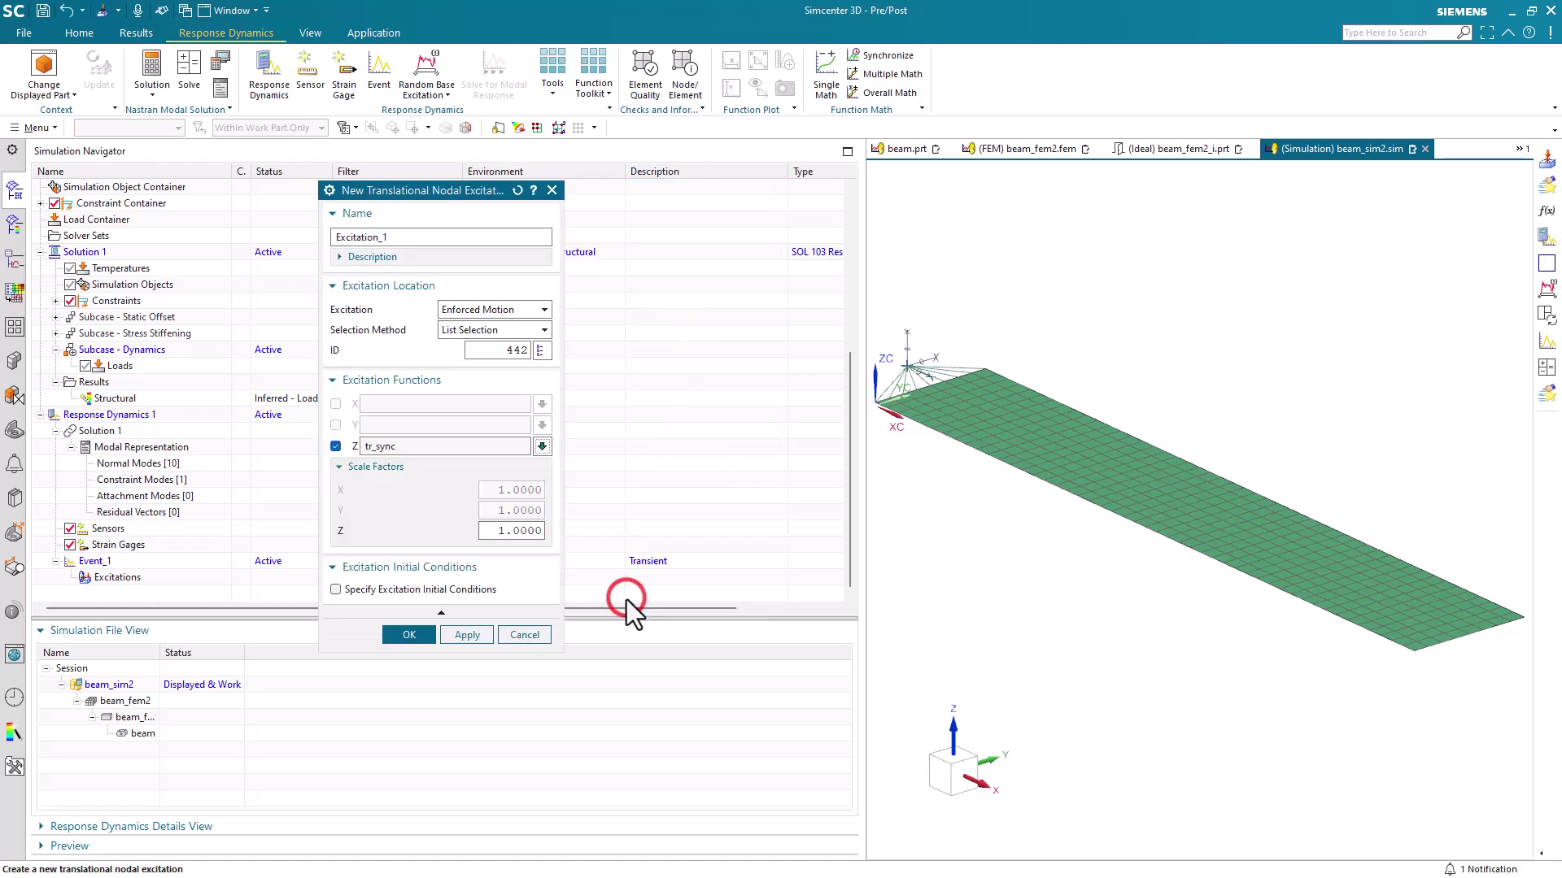
pyautogui.click(418, 632)
# Step: Set up a nodal function response on Event_1 at the beam-tip node for the Z component
pyautogui.rightClick(119, 545)
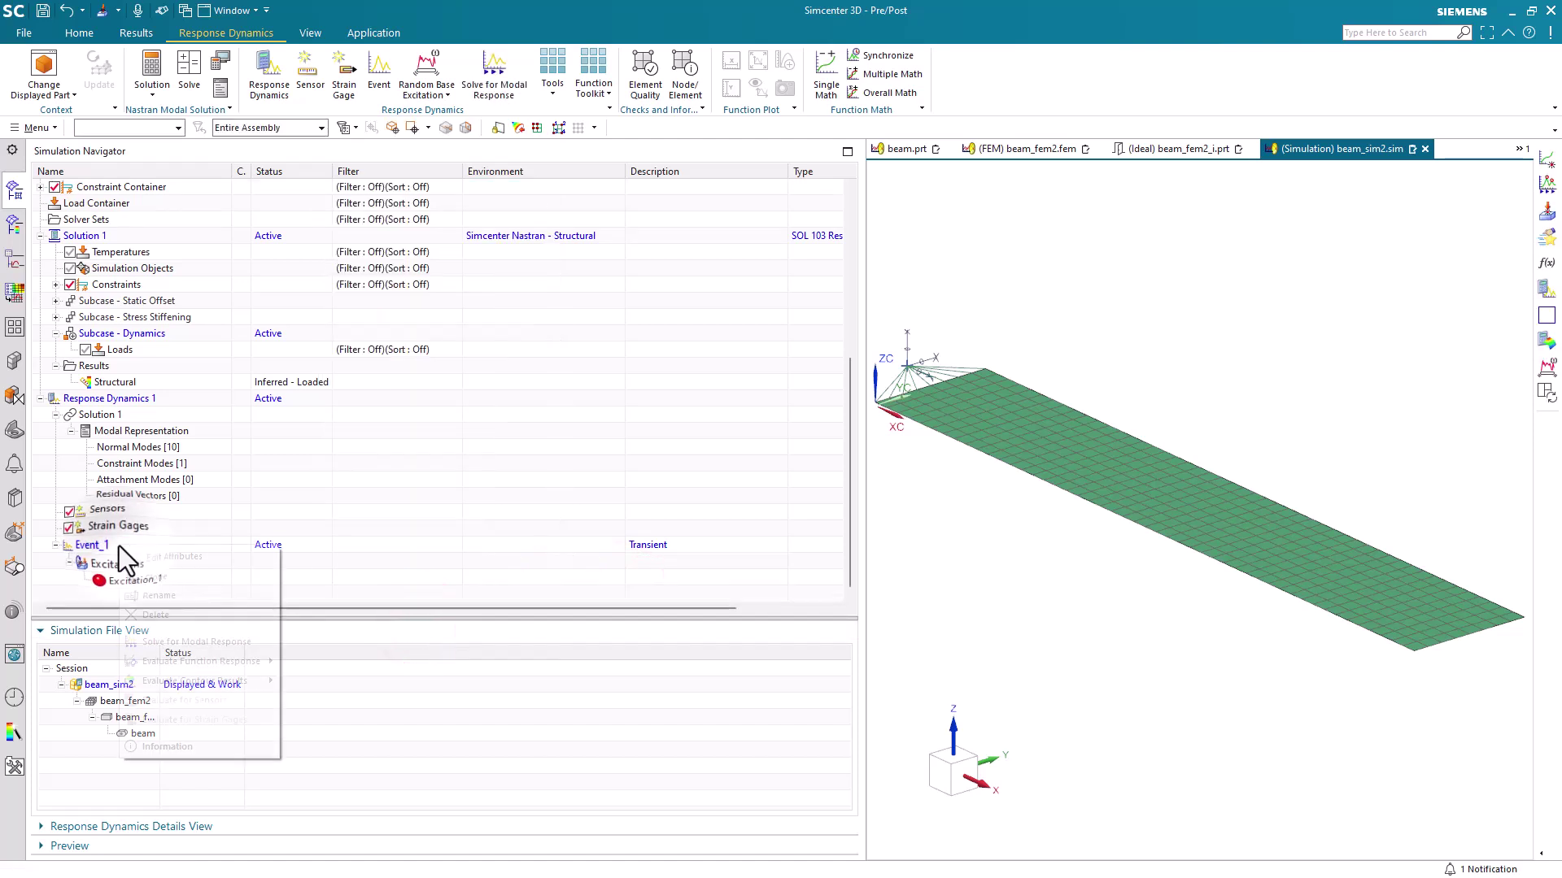
pyautogui.moveTo(202, 661)
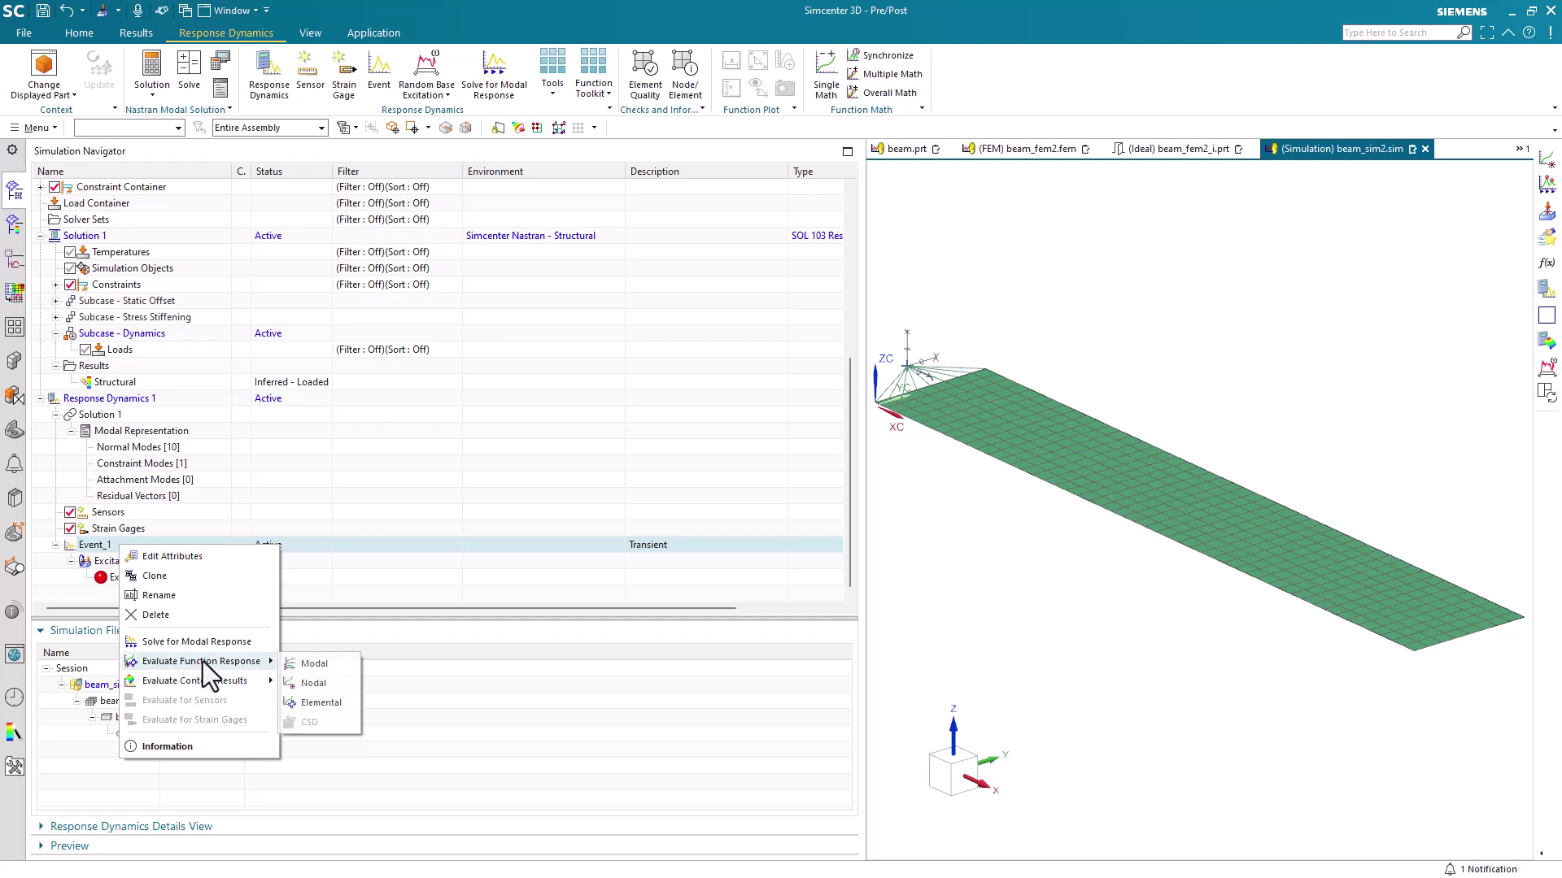
pyautogui.click(312, 682)
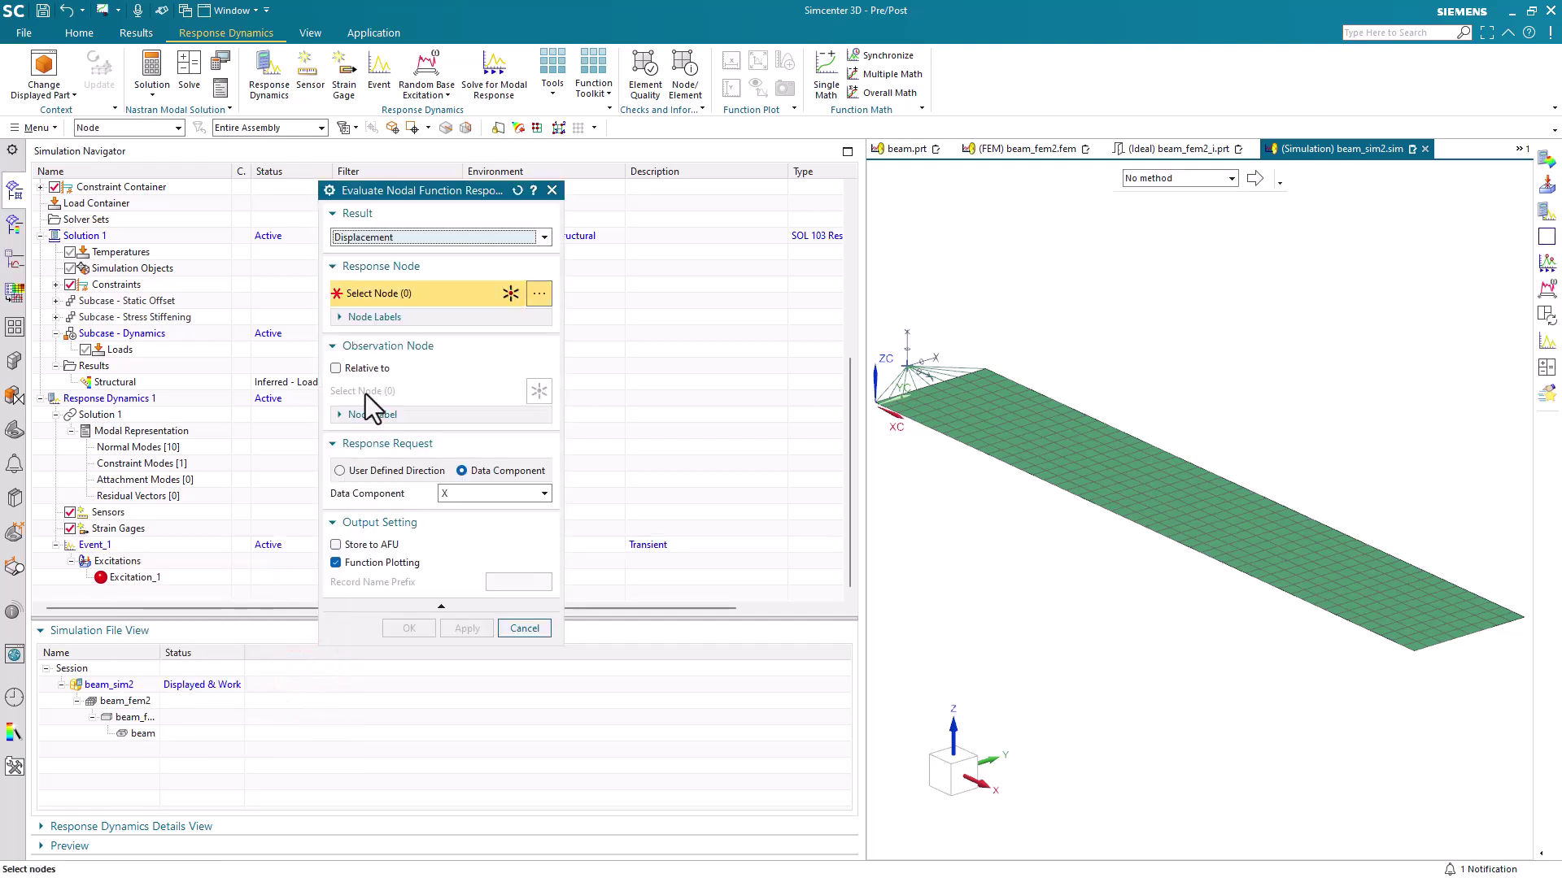
pyautogui.click(1449, 628)
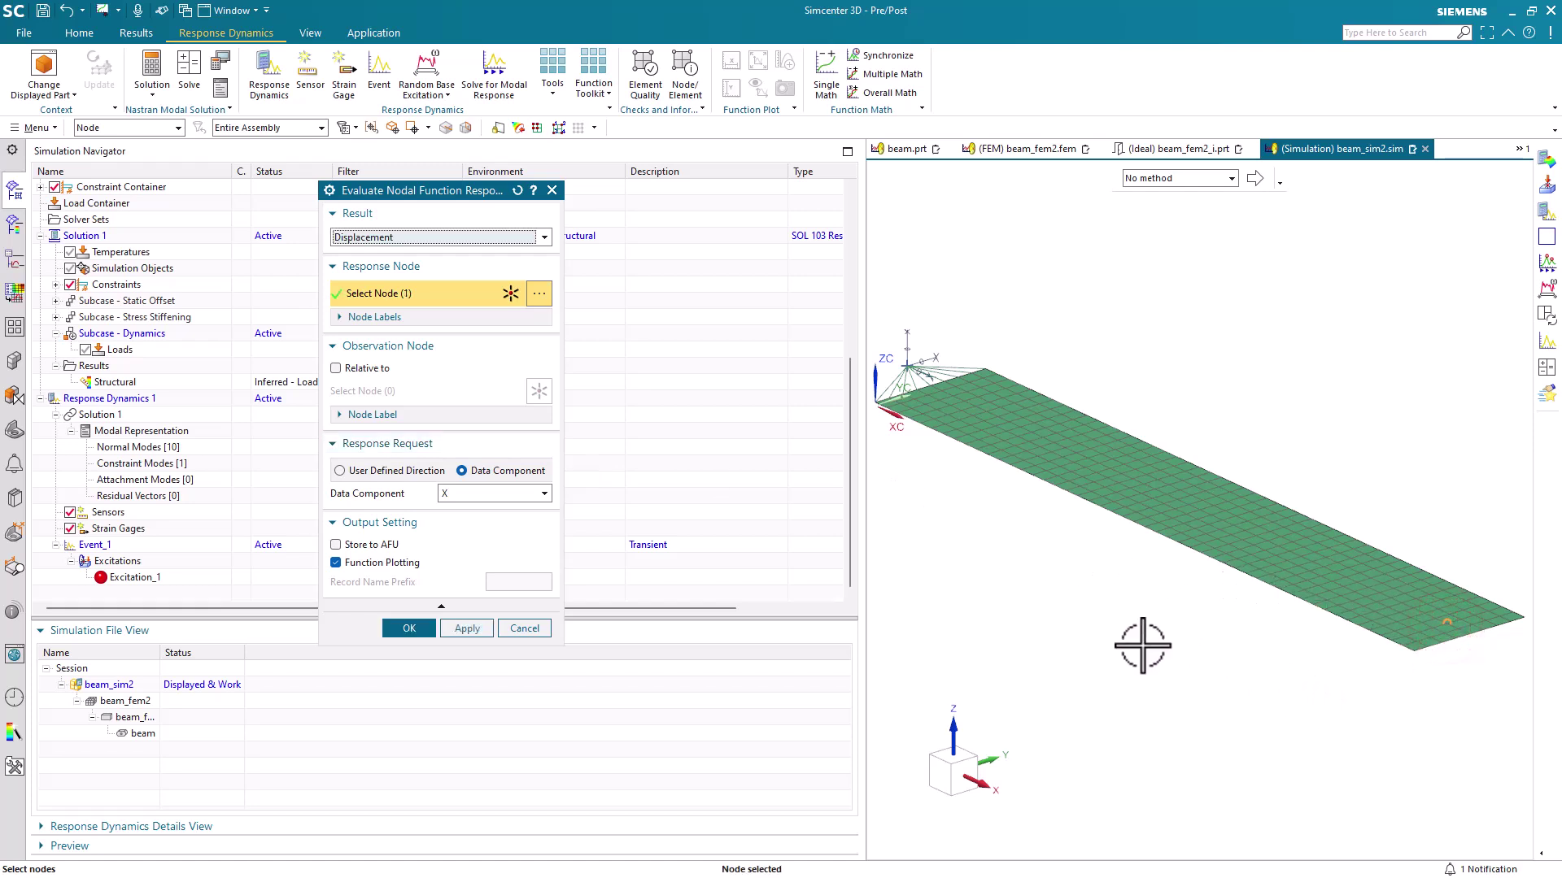
pyautogui.click(537, 494)
pyautogui.click(505, 537)
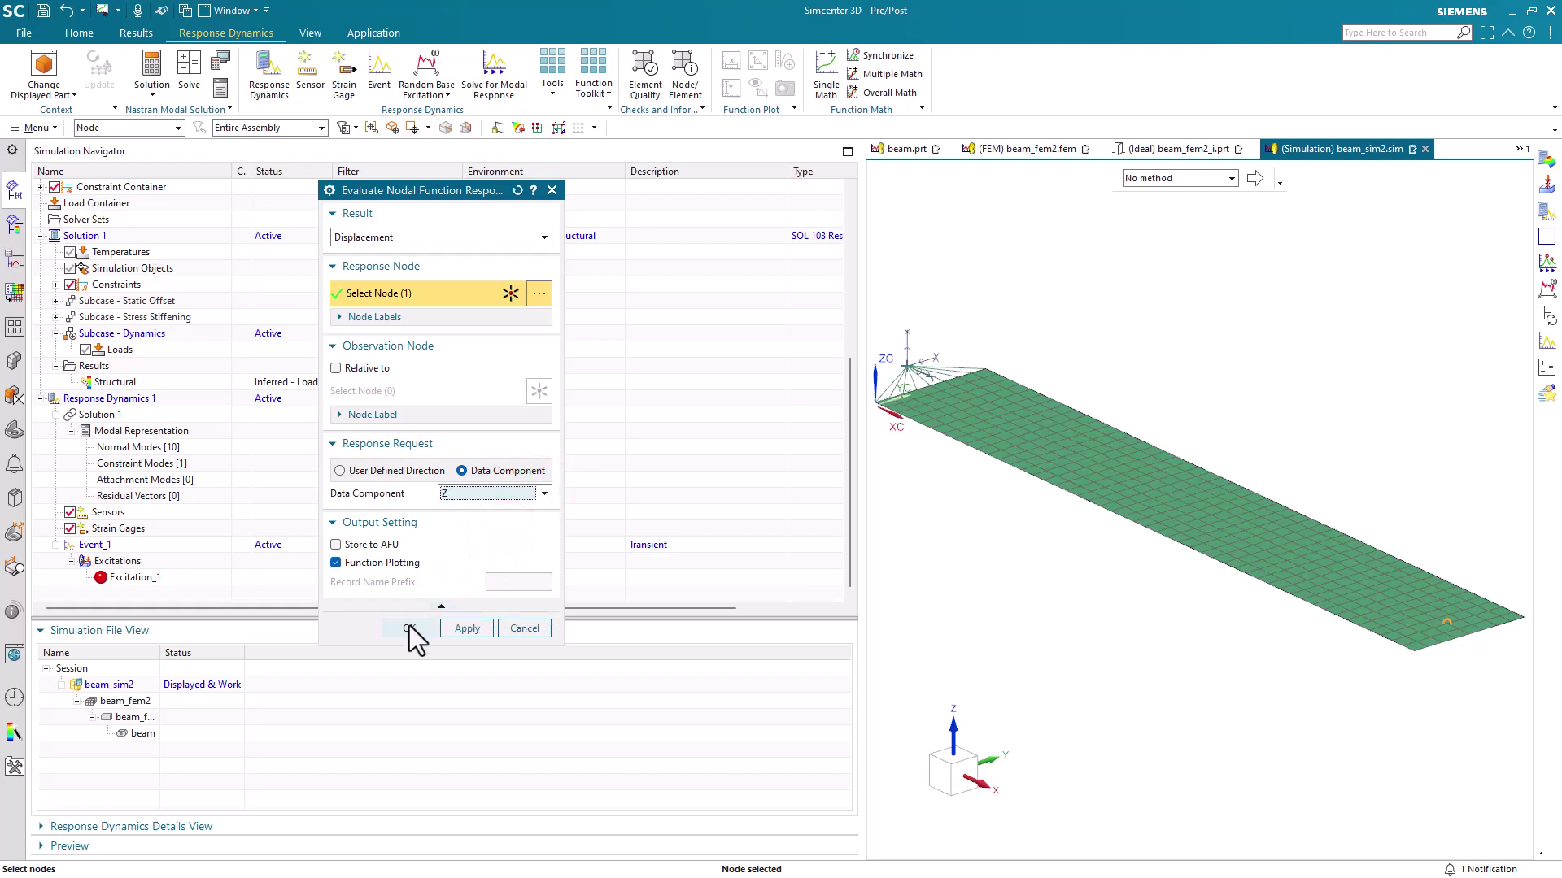
# Step: Store the response to AFU with prefix tr and compute it
pyautogui.click(368, 544)
pyautogui.click(516, 583)
pyautogui.write('t')
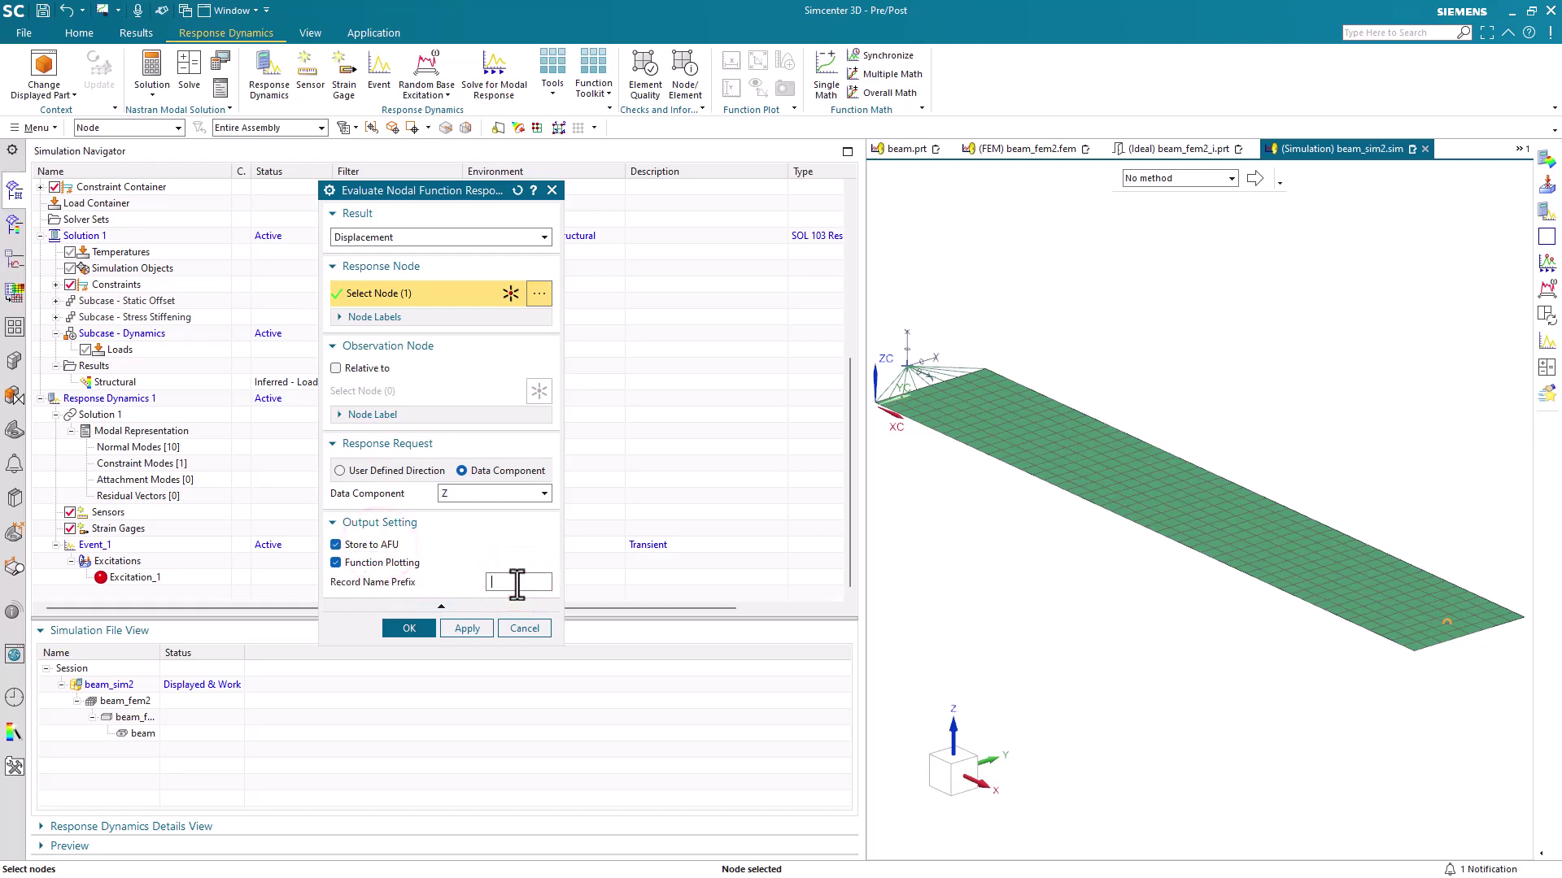
pyautogui.write('rr')
pyautogui.click(410, 629)
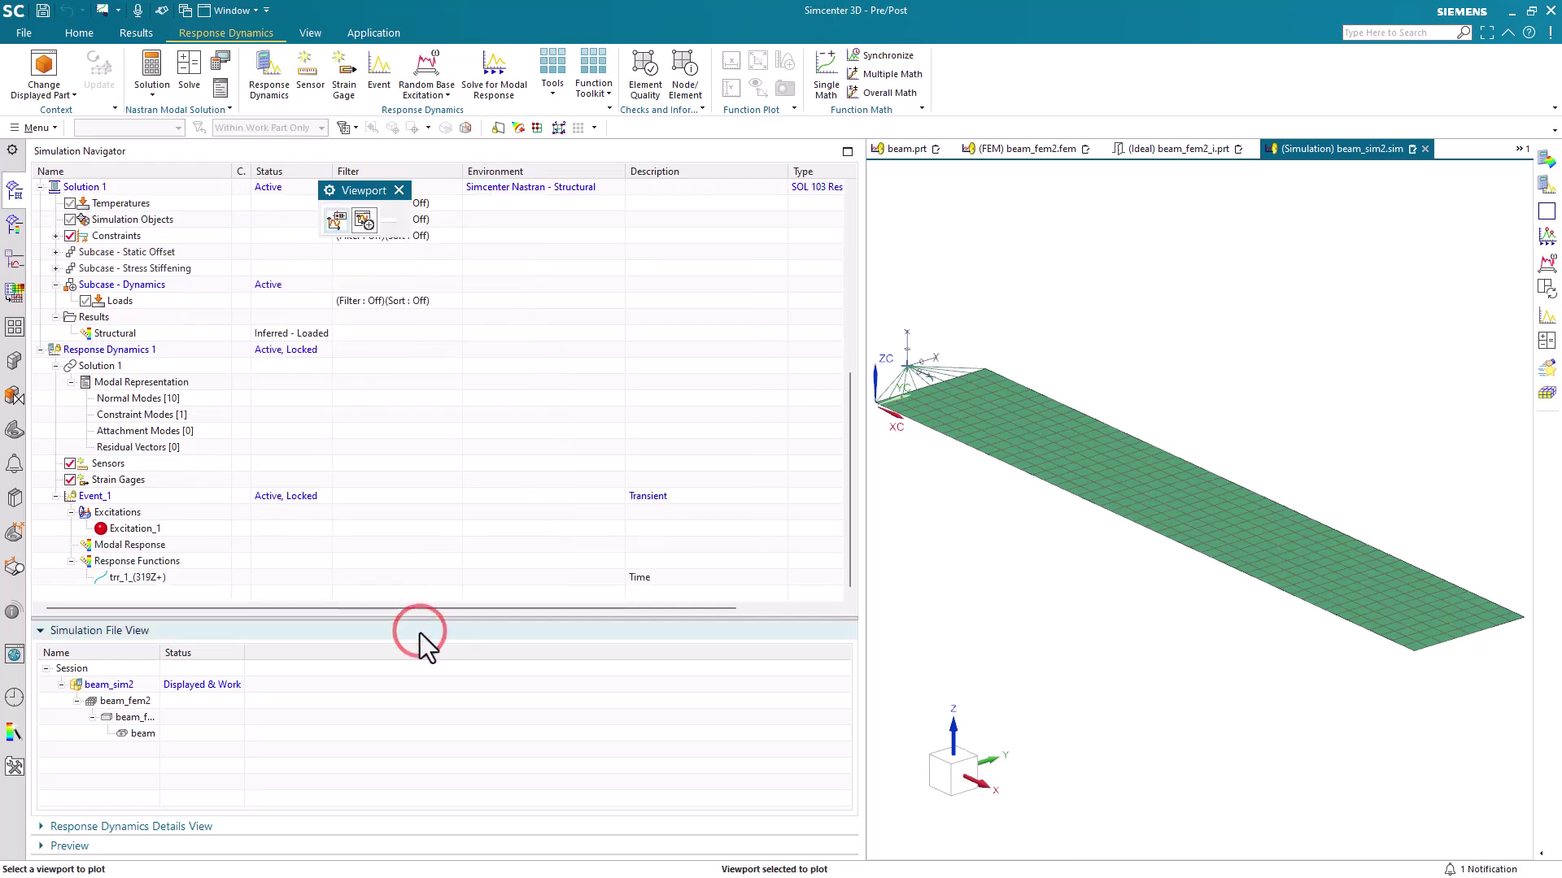
# Step: Plot trr_1_(319Z+) into the chosen viewport as an XYPLOT of Z displacement over 1 s
pyautogui.click(365, 222)
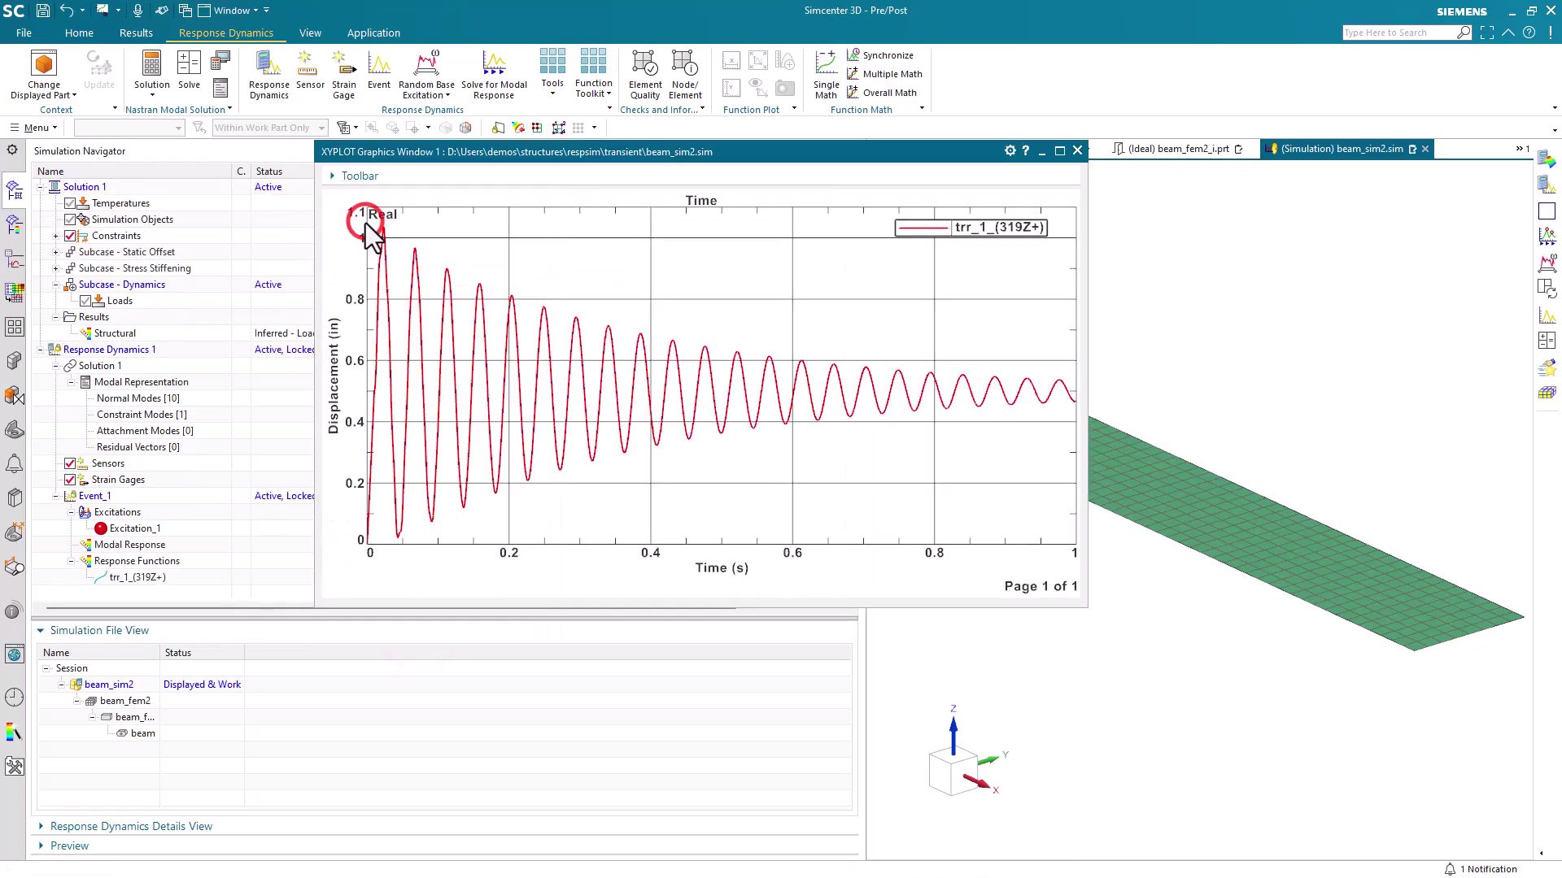